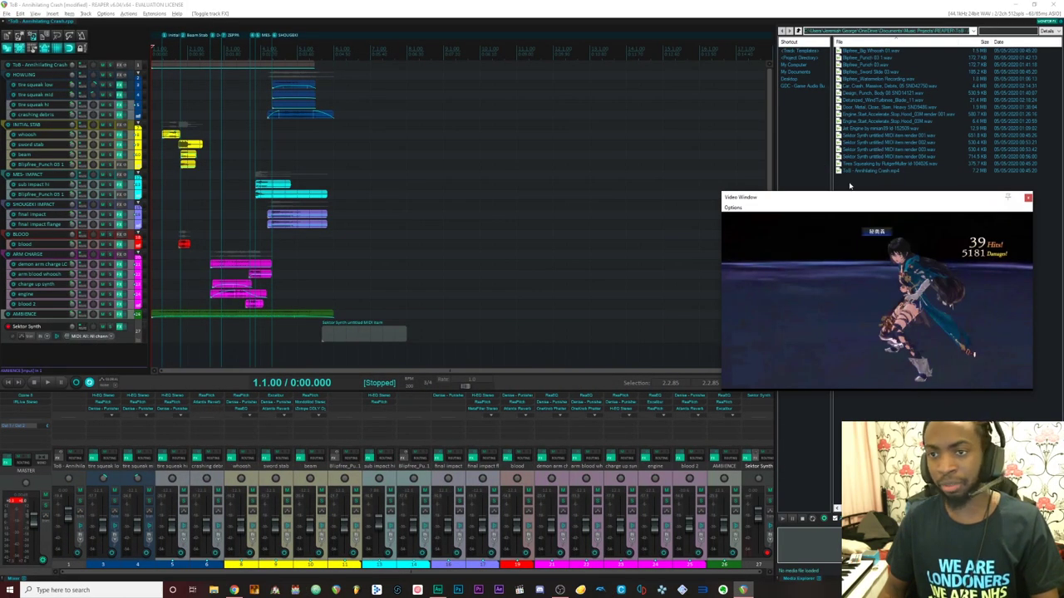
Audition the Blipfree whoosh, punch, sword slide and watermelon recordings in the project's sample folder
{"action": "left_click", "coordinate": [869, 74]}
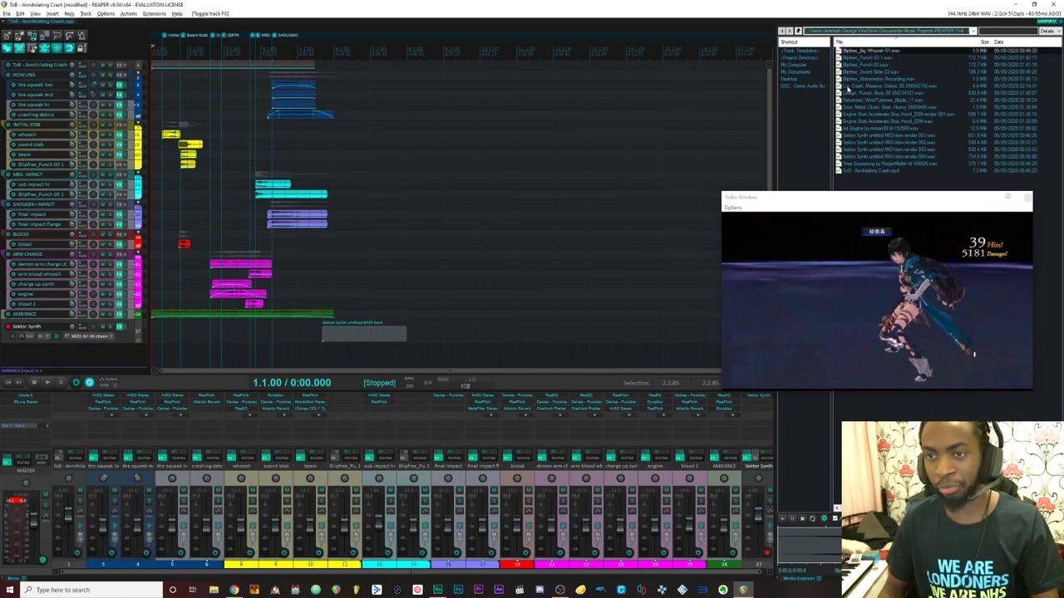
{"action": "left_click", "coordinate": [873, 58]}
{"action": "left_click", "coordinate": [873, 51]}
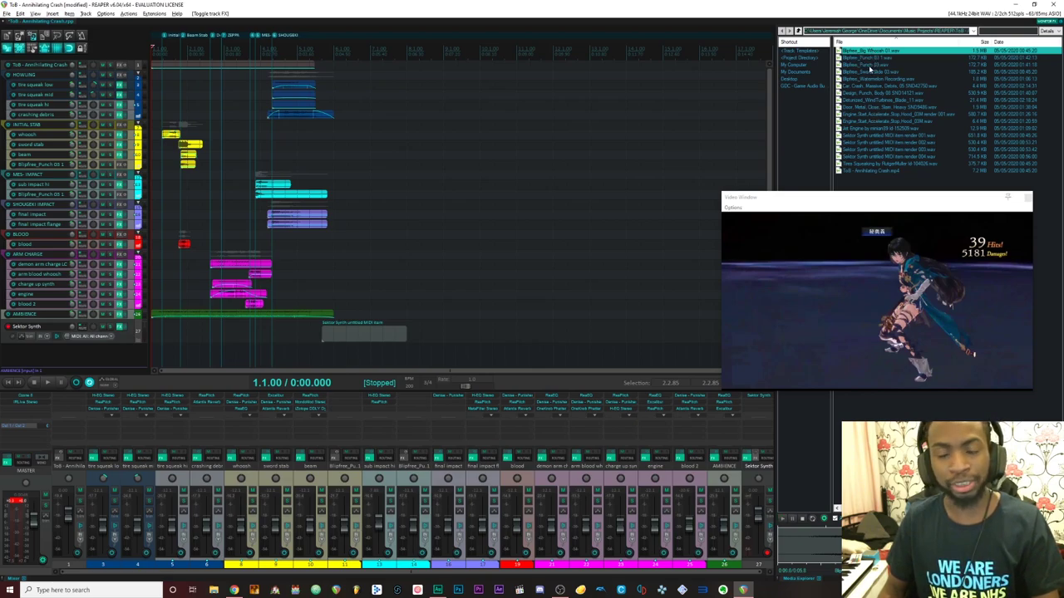
{"action": "left_click", "coordinate": [868, 66]}
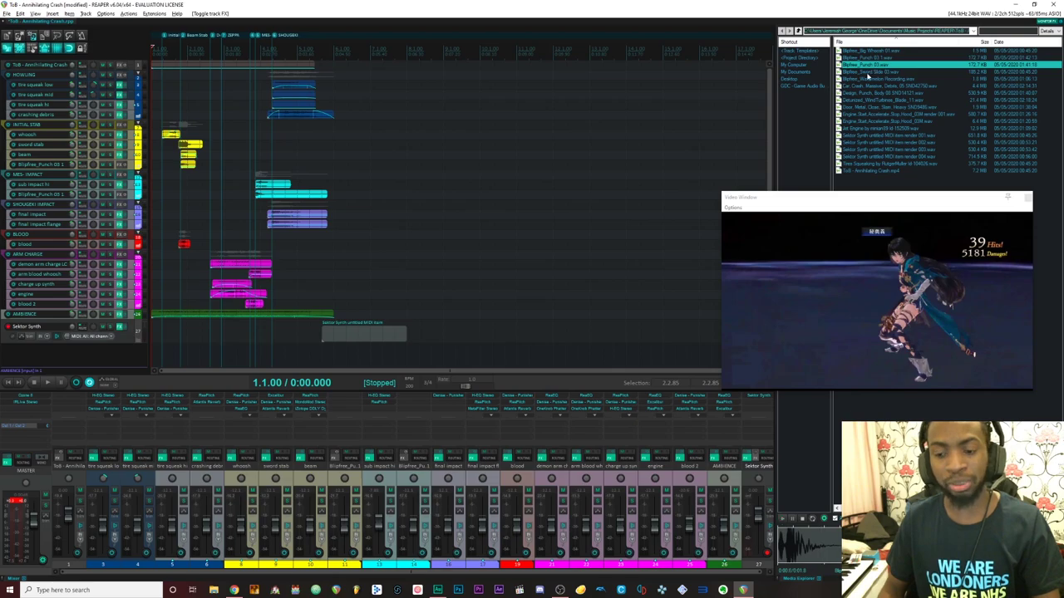
{"action": "left_click", "coordinate": [868, 72]}
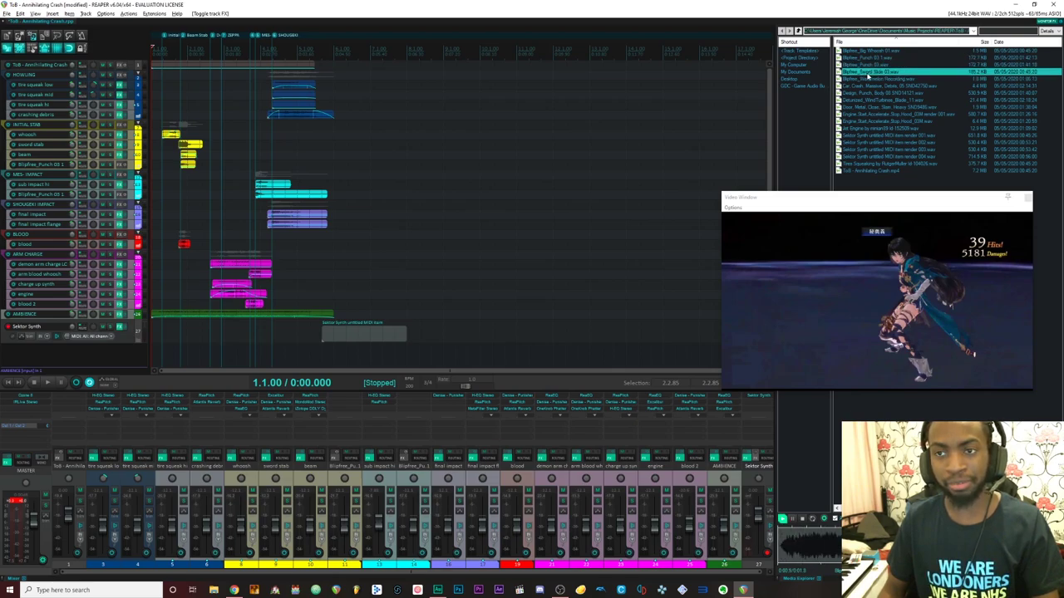
{"action": "left_click", "coordinate": [879, 79]}
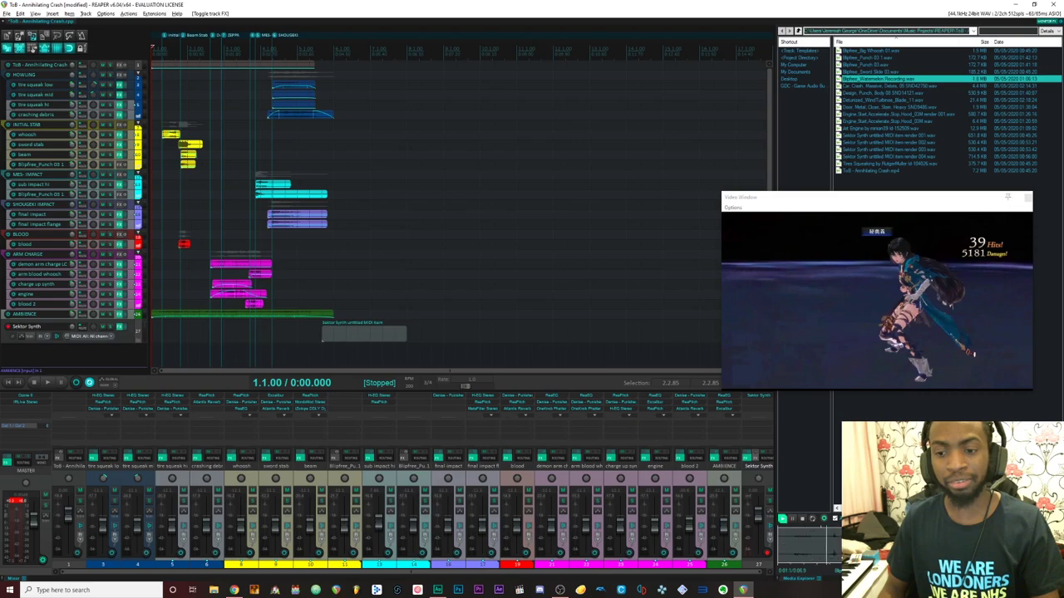
Audition the body punch, wind turbine, metal door, engine start and jet engine samples, and stop the preview
{"action": "left_click", "coordinate": [880, 92]}
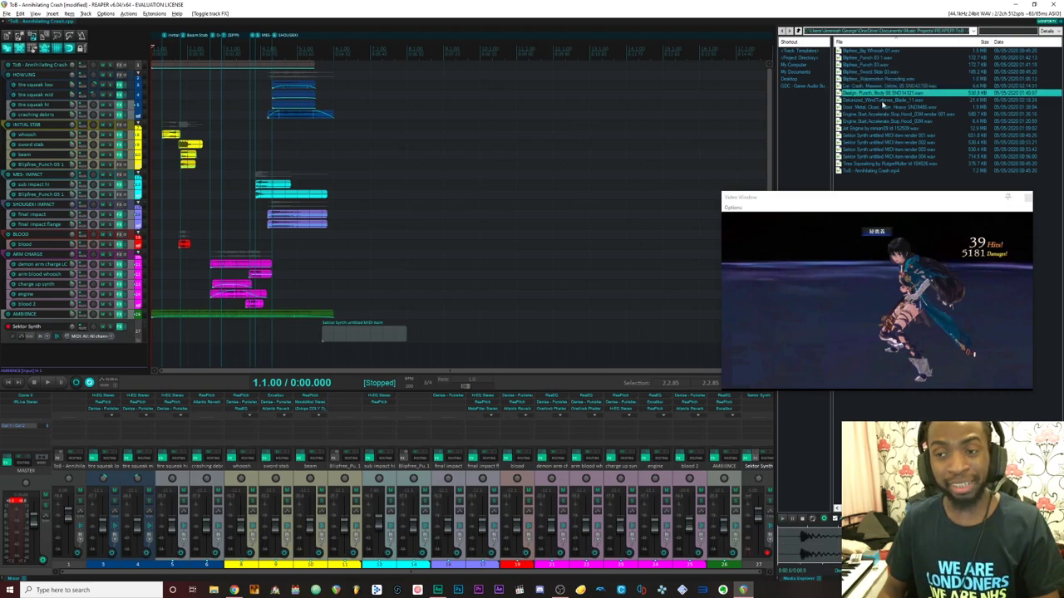
{"action": "left_click", "coordinate": [883, 99]}
{"action": "left_click_drag", "start_coordinate": [881, 102], "coordinate": [870, 108]}
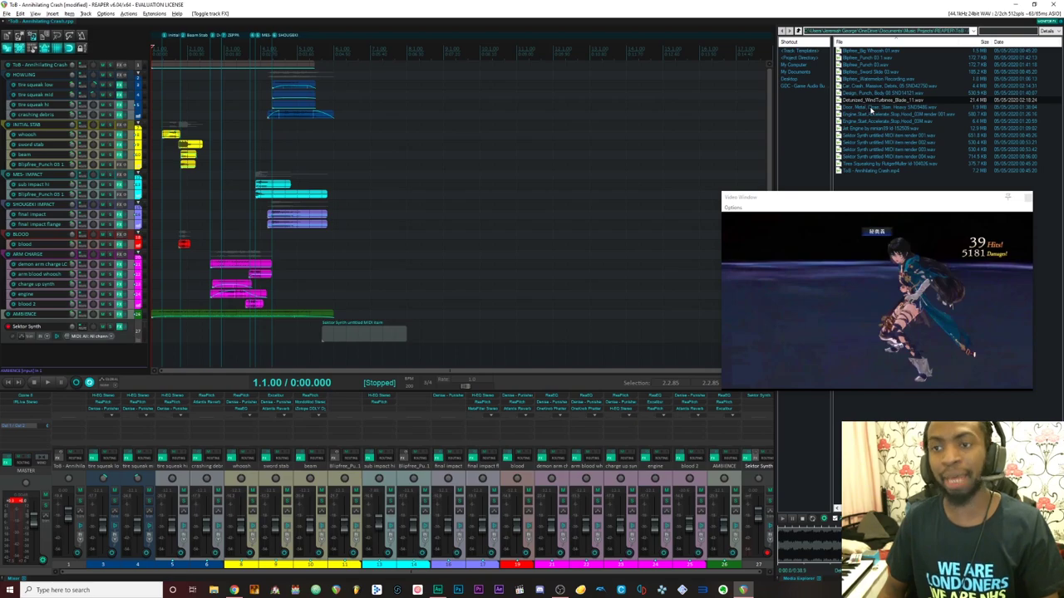
{"action": "left_click", "coordinate": [871, 107]}
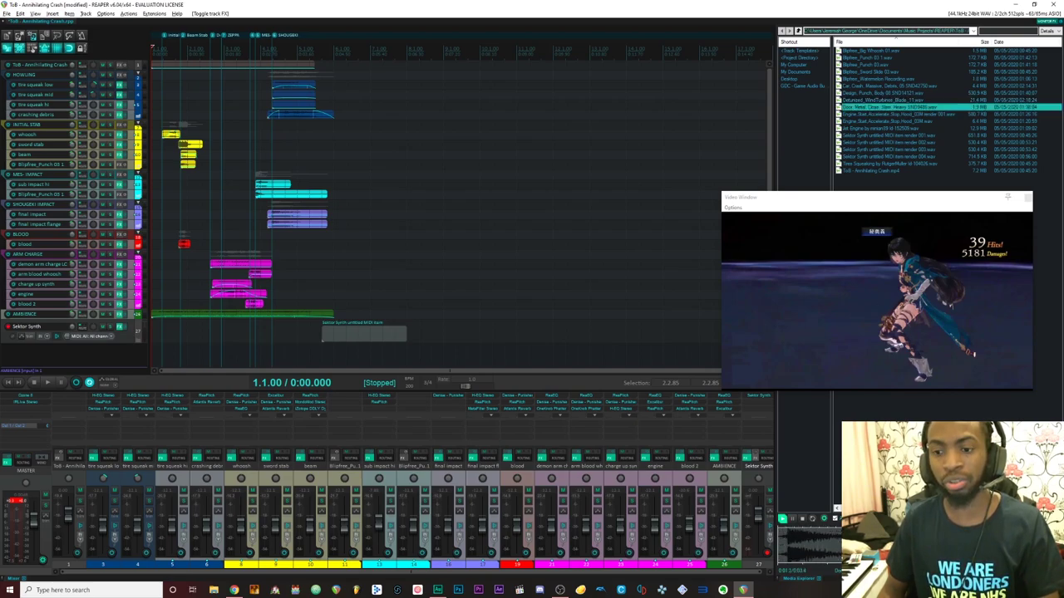
{"action": "left_click", "coordinate": [878, 114]}
{"action": "left_click", "coordinate": [882, 121]}
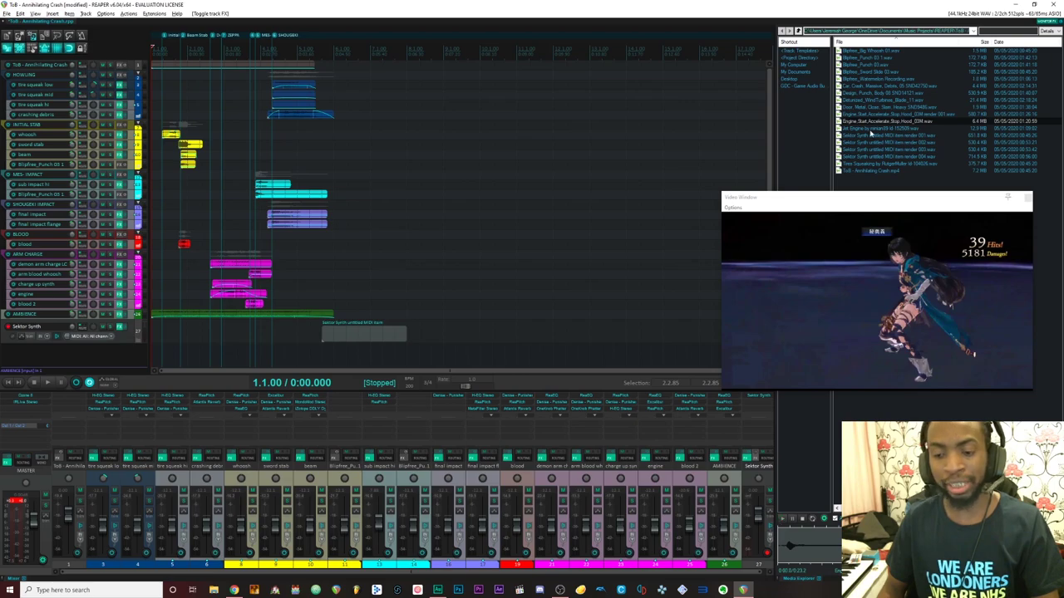
{"action": "left_click", "coordinate": [870, 130]}
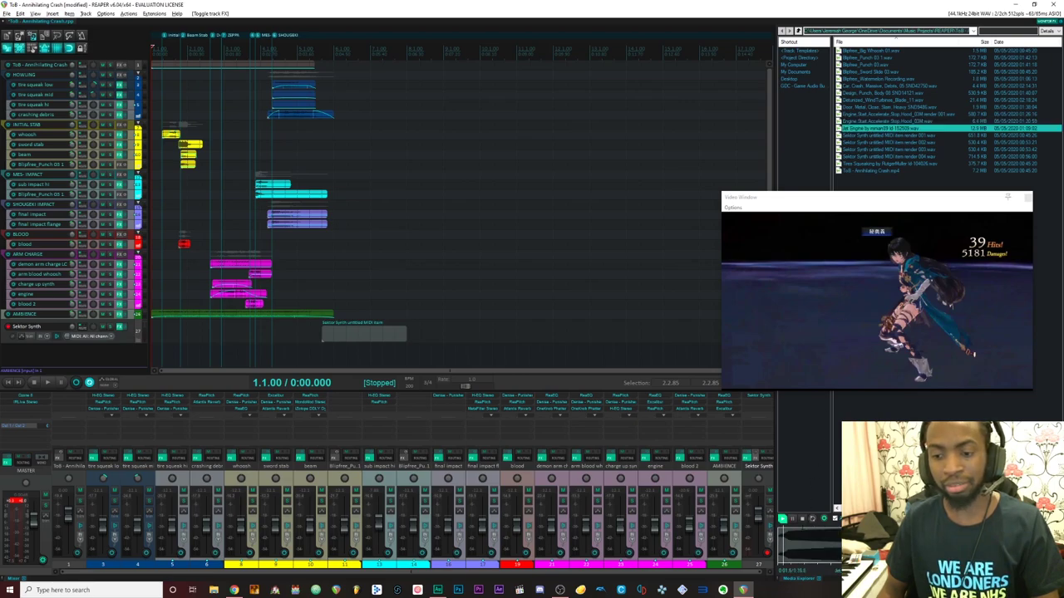
{"action": "left_click", "coordinate": [802, 519]}
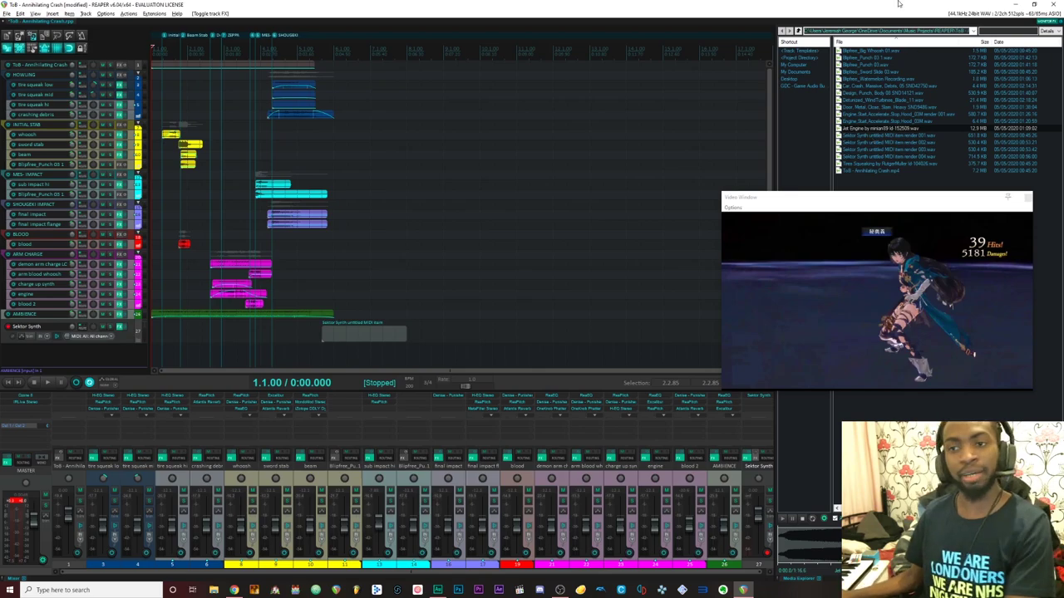
Open the Sektor Synth plug-in on track 27 to examine its interface, and close it again
{"action": "left_click", "coordinate": [120, 328]}
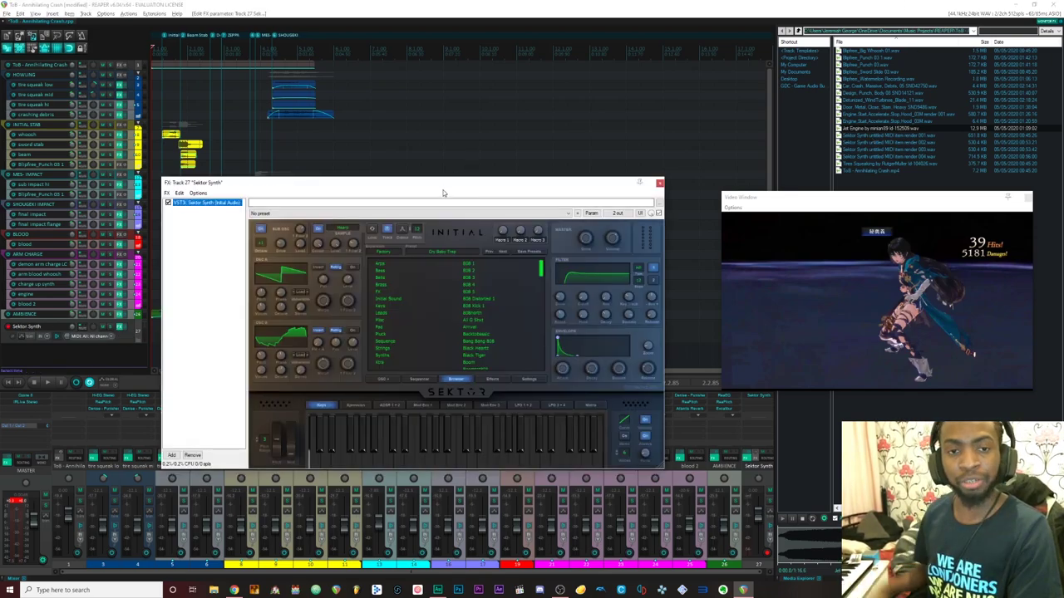
{"action": "left_click_drag", "start_coordinate": [438, 185], "coordinate": [431, 137]}
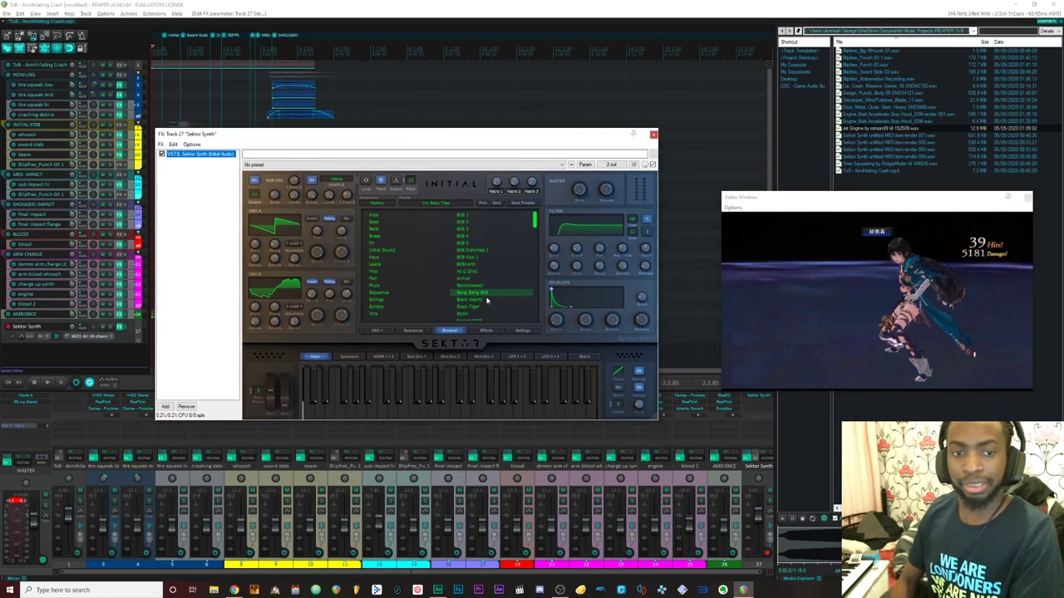
{"action": "left_click", "coordinate": [653, 135]}
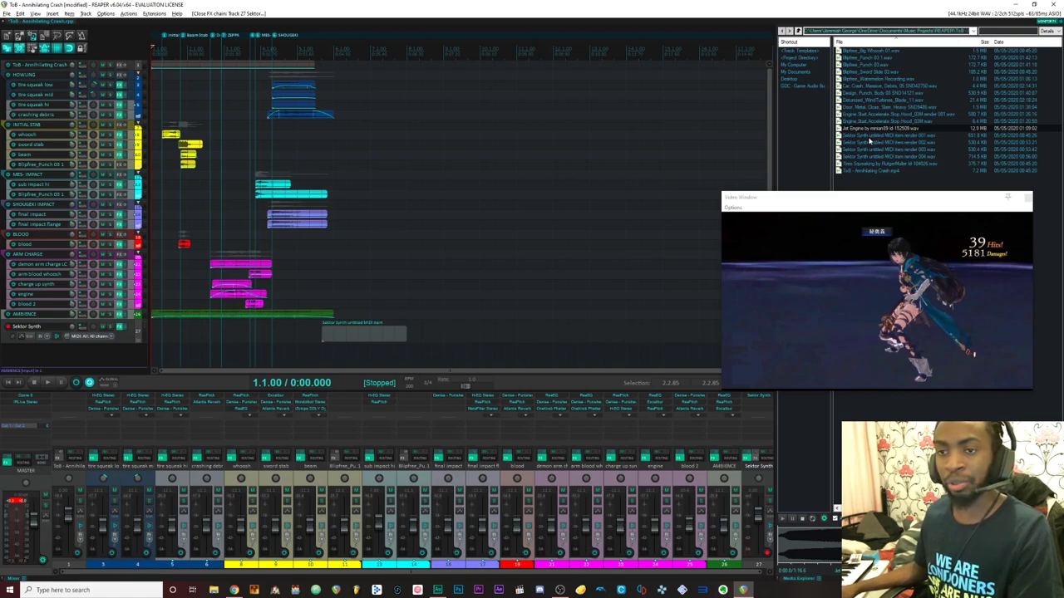
Audition the Sektor Synth MIDI item renders 001 to 004 and the tires squeaking sample
{"action": "left_click", "coordinate": [869, 135]}
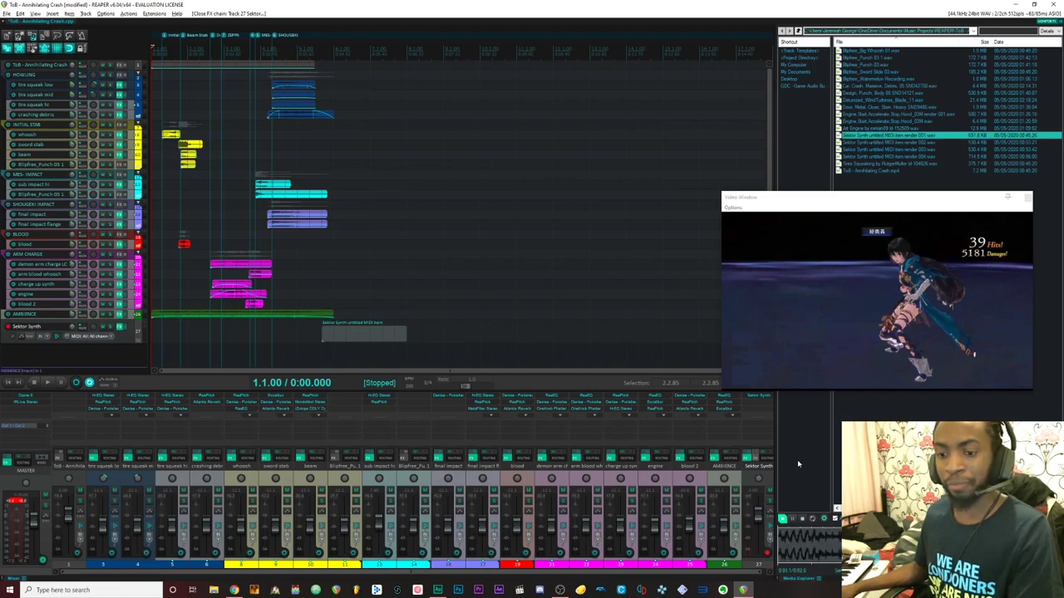
{"action": "left_click", "coordinate": [782, 520]}
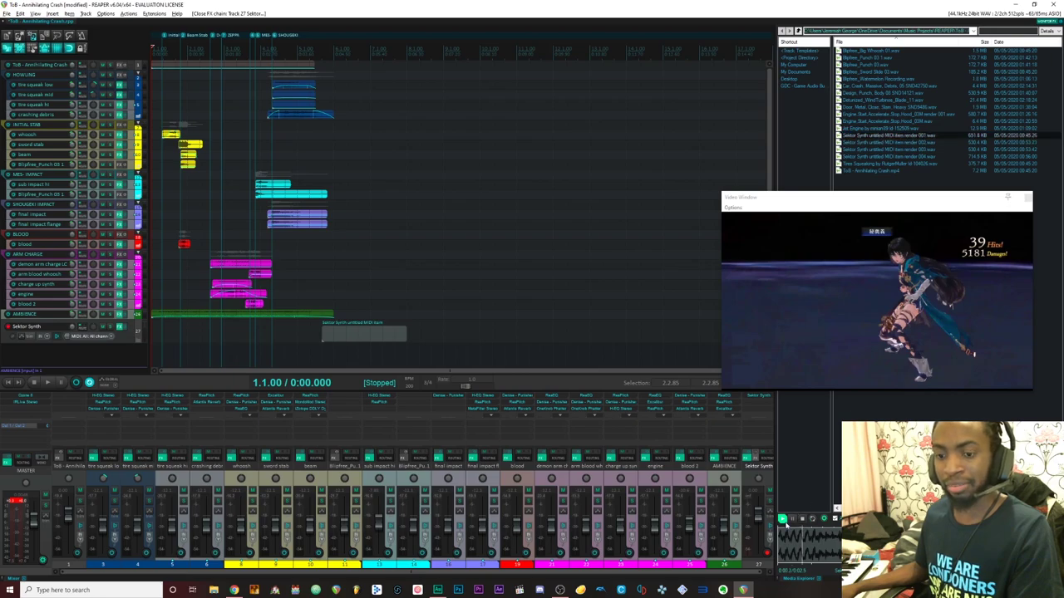
{"action": "left_click", "coordinate": [802, 519]}
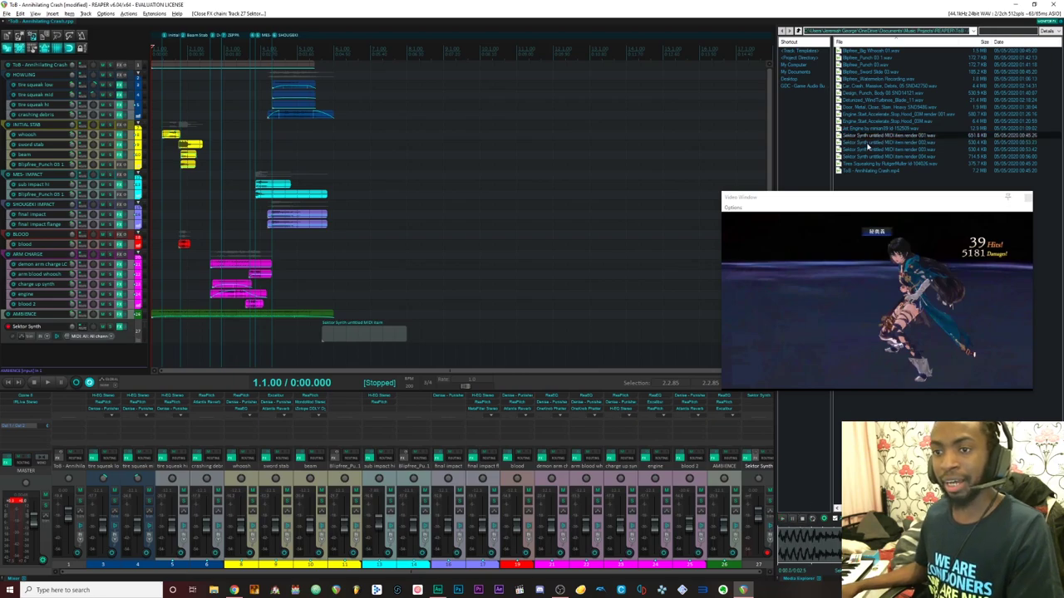
{"action": "left_click", "coordinate": [868, 143]}
{"action": "left_click", "coordinate": [868, 149]}
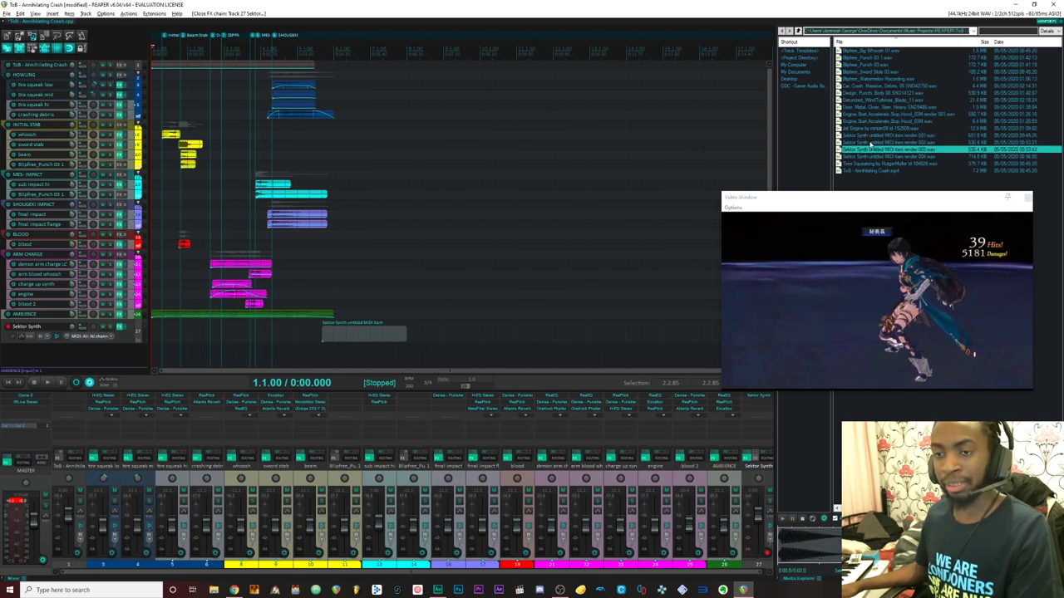
{"action": "left_click", "coordinate": [870, 143]}
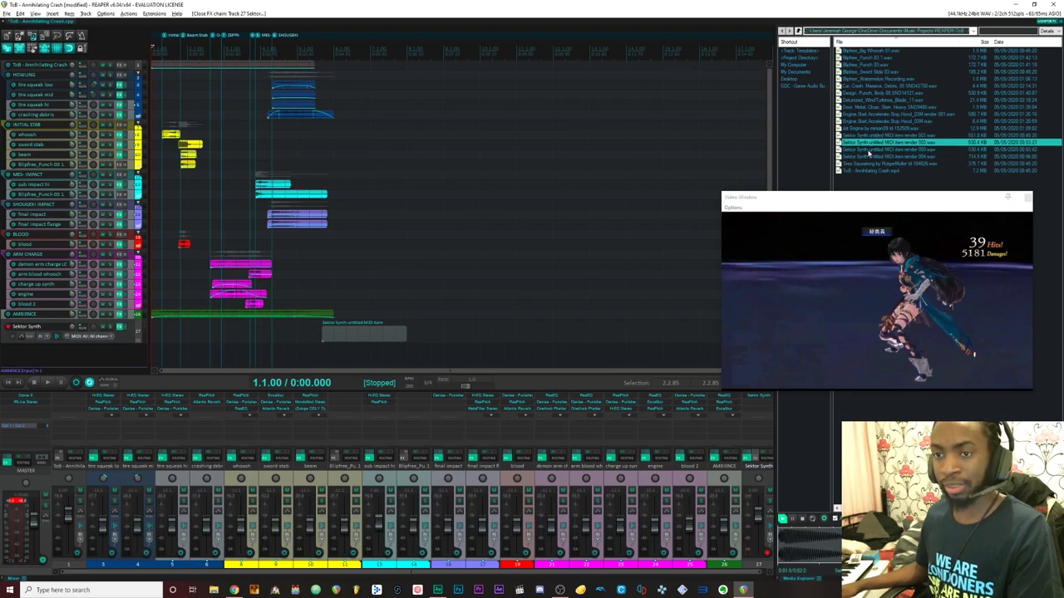
{"action": "left_click", "coordinate": [868, 150]}
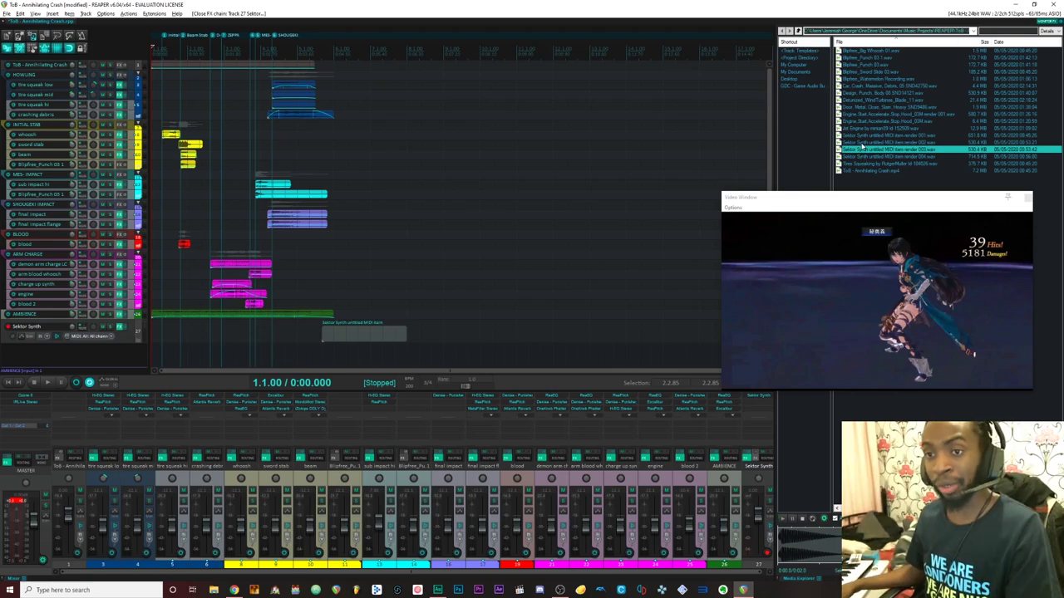
{"action": "left_click", "coordinate": [862, 151]}
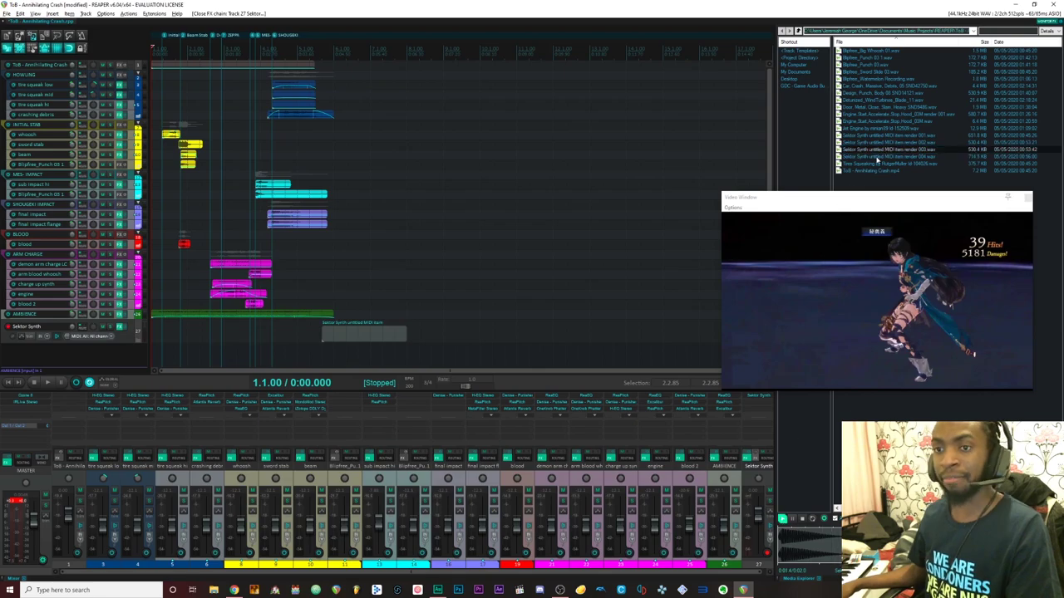
{"action": "left_click", "coordinate": [876, 157]}
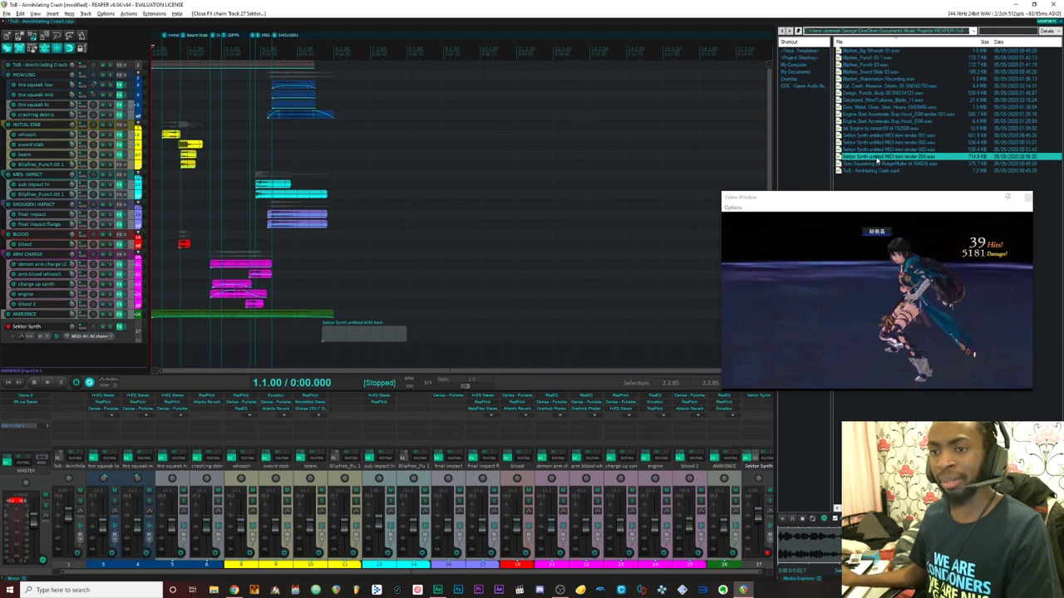
{"action": "key", "text": "space"}
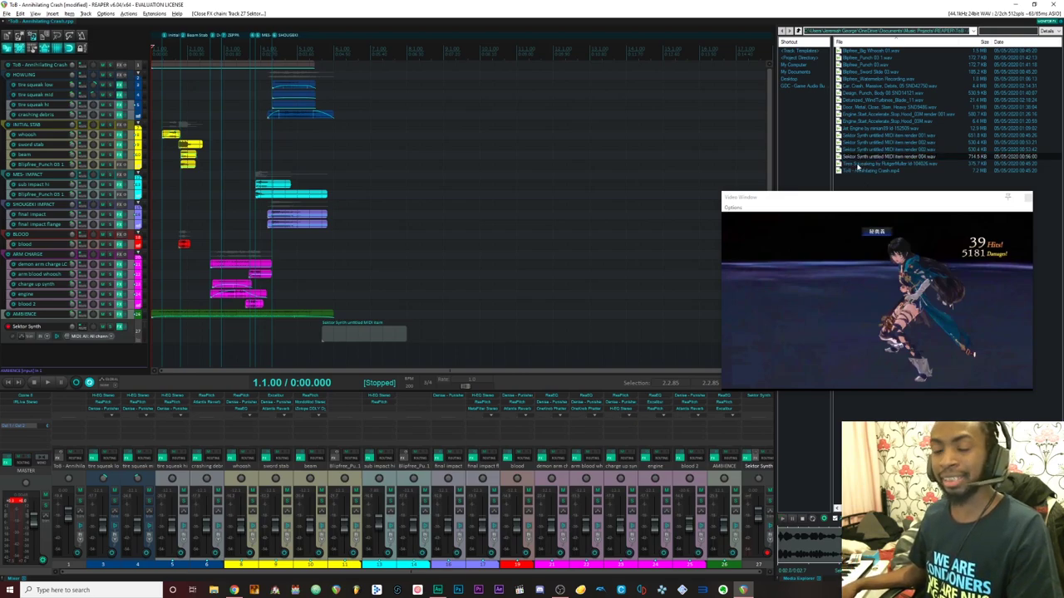
{"action": "left_click", "coordinate": [858, 165]}
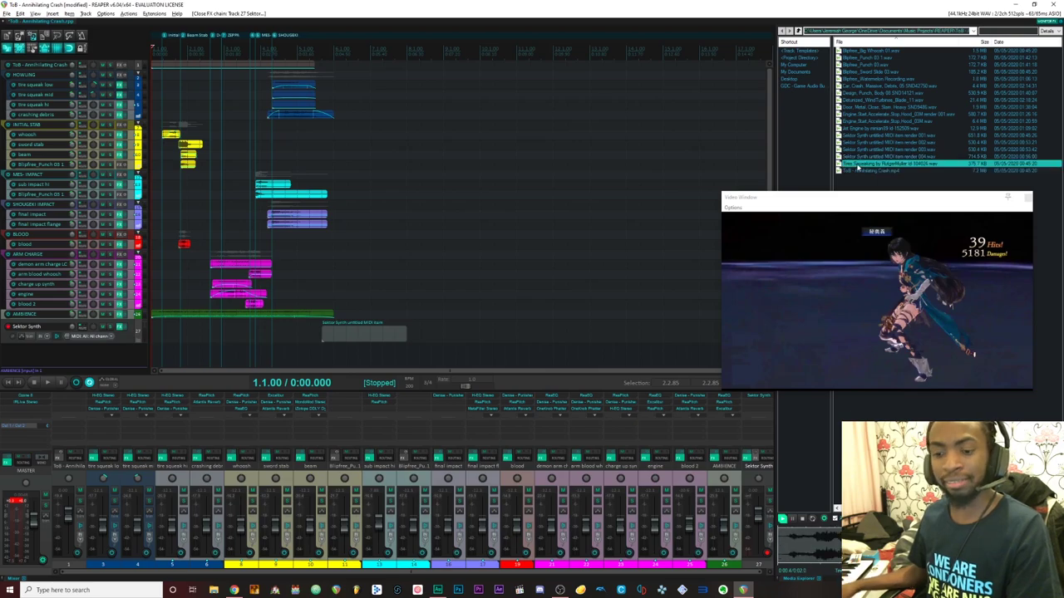
{"action": "left_click", "coordinate": [218, 401]}
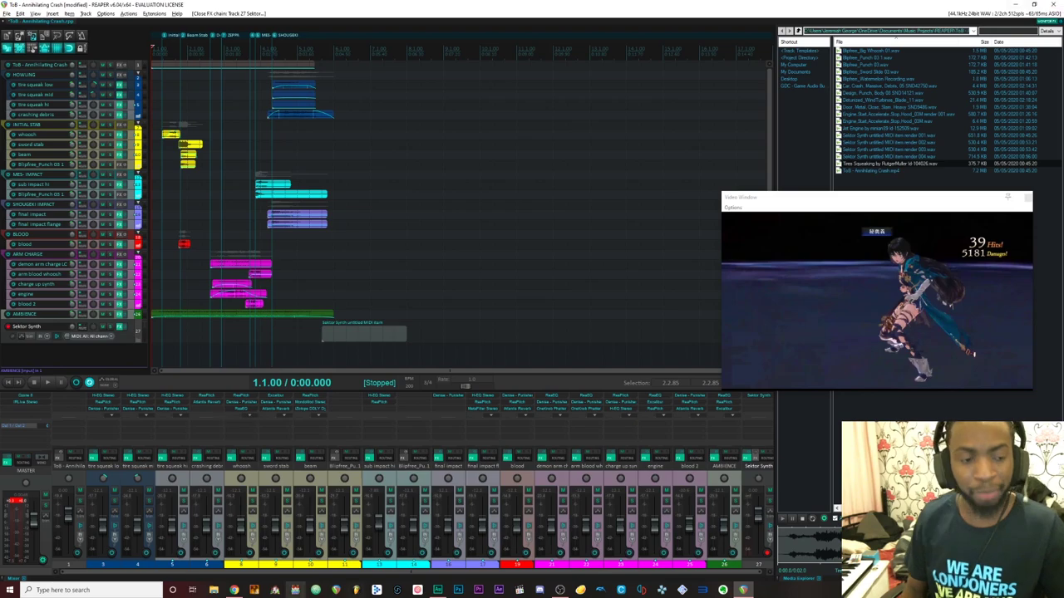
Select the tracks from tire squeak low through AMBIENCE and compare project playback with their effects bypassed and enabled
{"action": "left_click", "coordinate": [108, 505]}
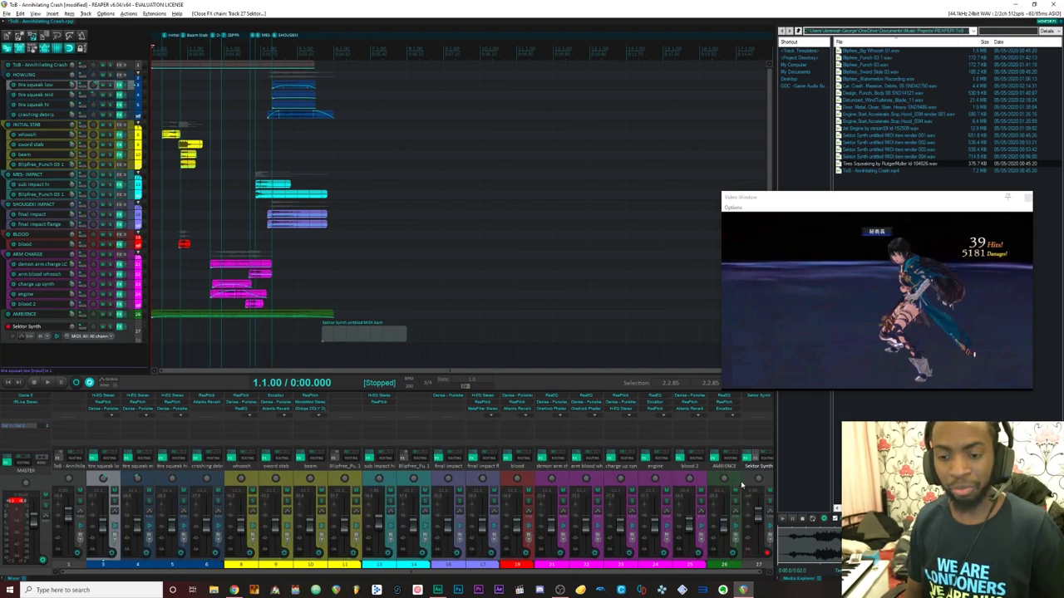
{"action": "left_click", "coordinate": [738, 479], "text": "shift"}
{"action": "left_click", "coordinate": [744, 474]}
{"action": "key", "text": "space"}
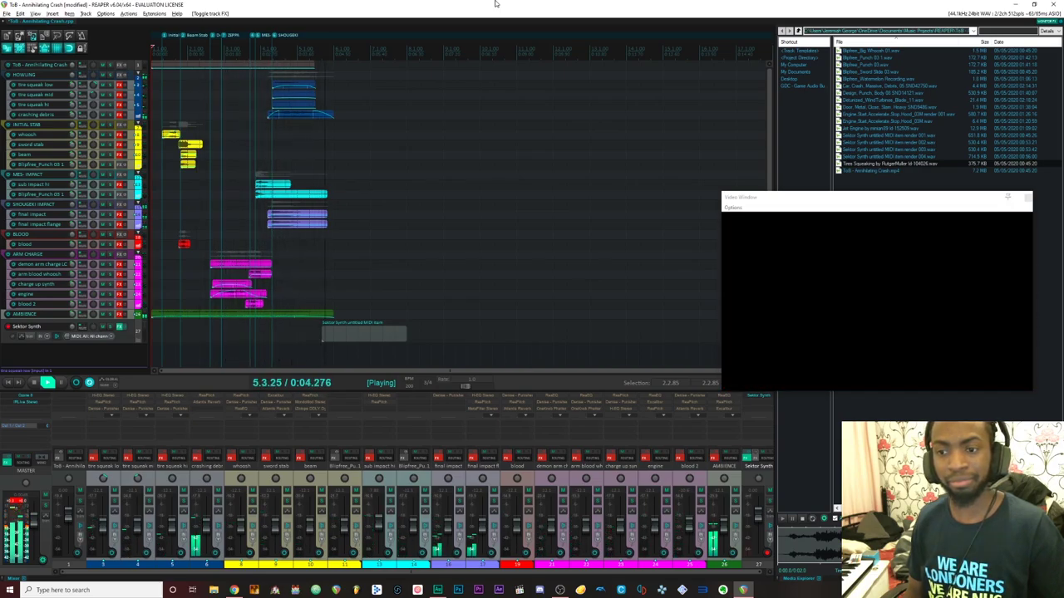
{"action": "key", "text": "space"}
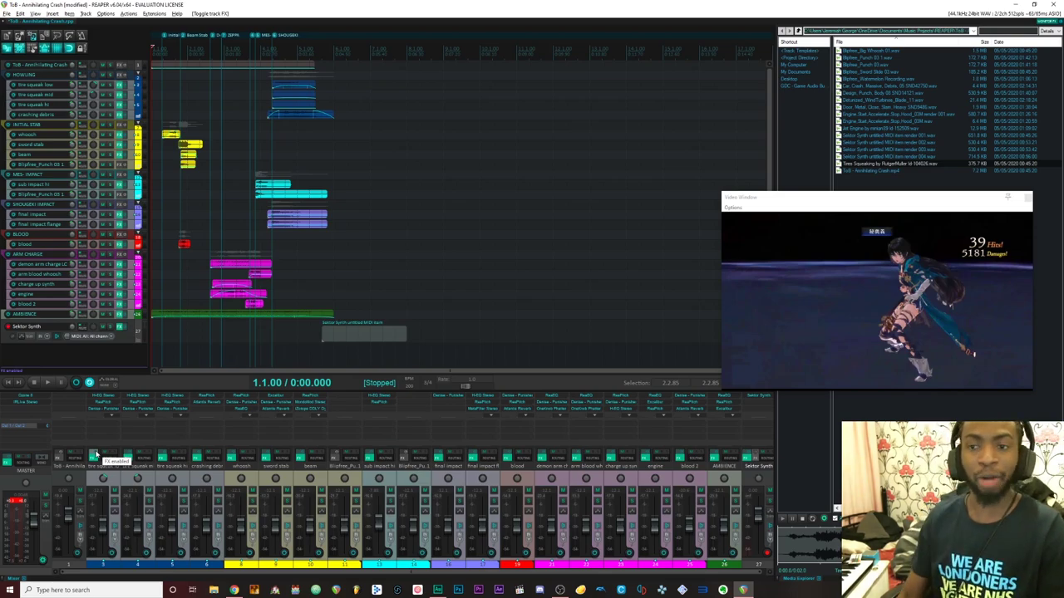
{"action": "key", "text": "space"}
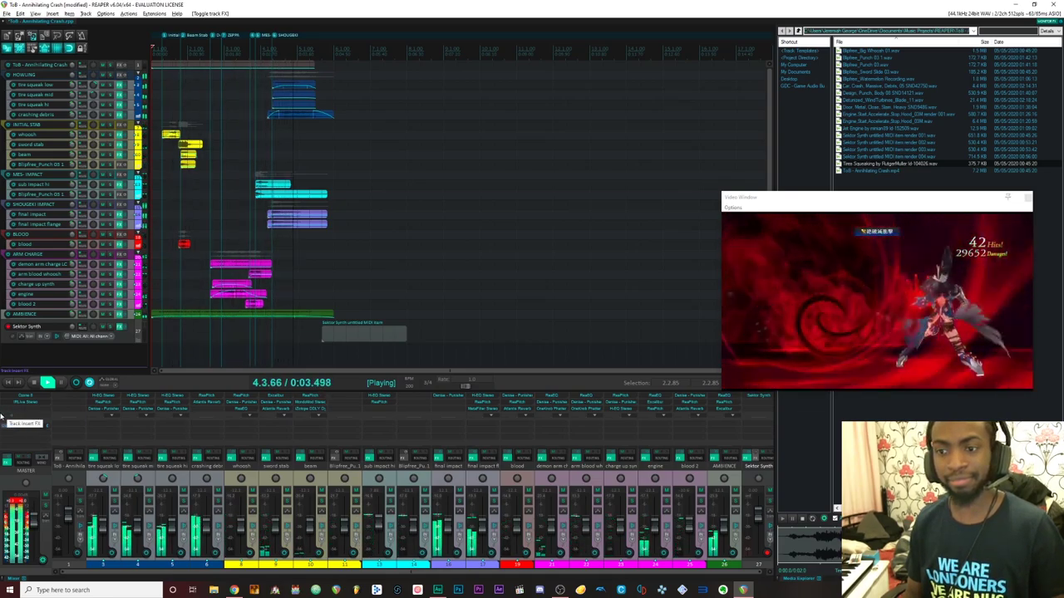
{"action": "key", "text": "space"}
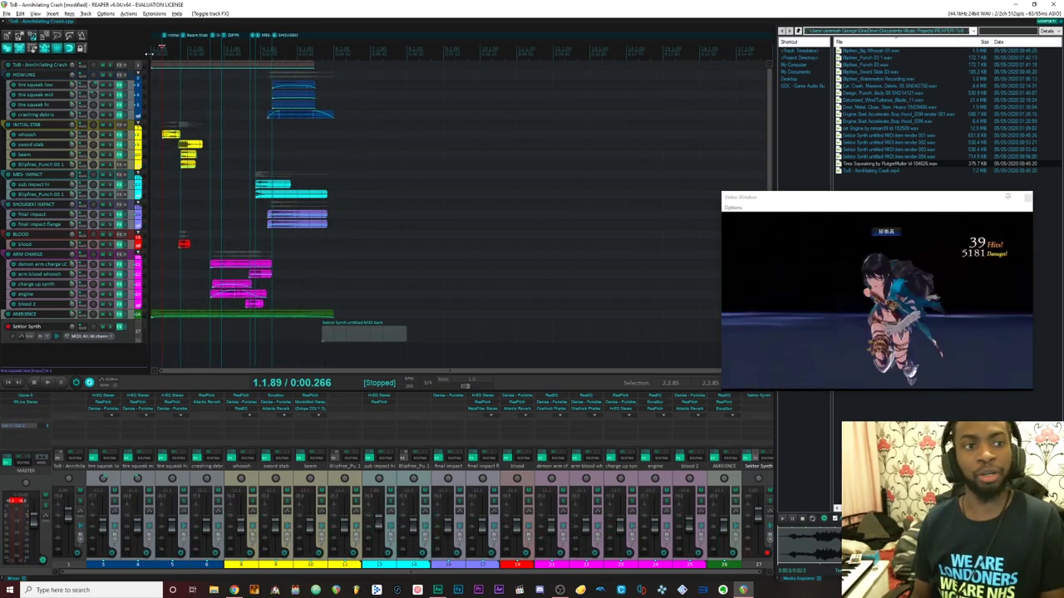
Scrub the edit cursor between about 0:00.266 and 0:01.338 to examine the video's opening, finishing at 0:00.300
{"action": "key", "text": "bracketleft"}
{"action": "key", "text": "bracketright"}
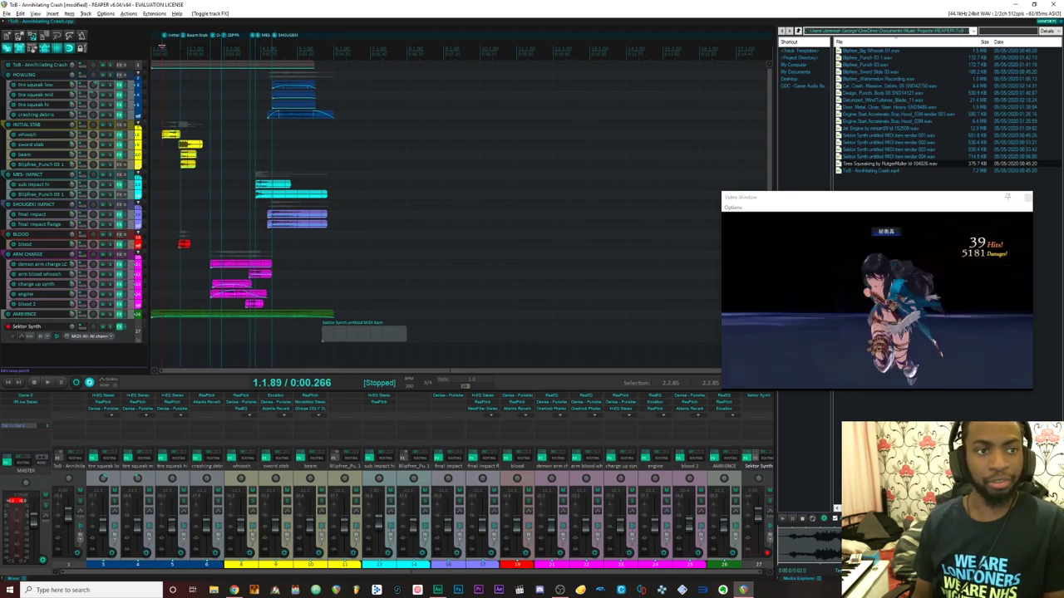
{"action": "key", "text": "bracketright"}
{"action": "left_click", "coordinate": [221, 47]}
{"action": "left_click", "coordinate": [161, 47]}
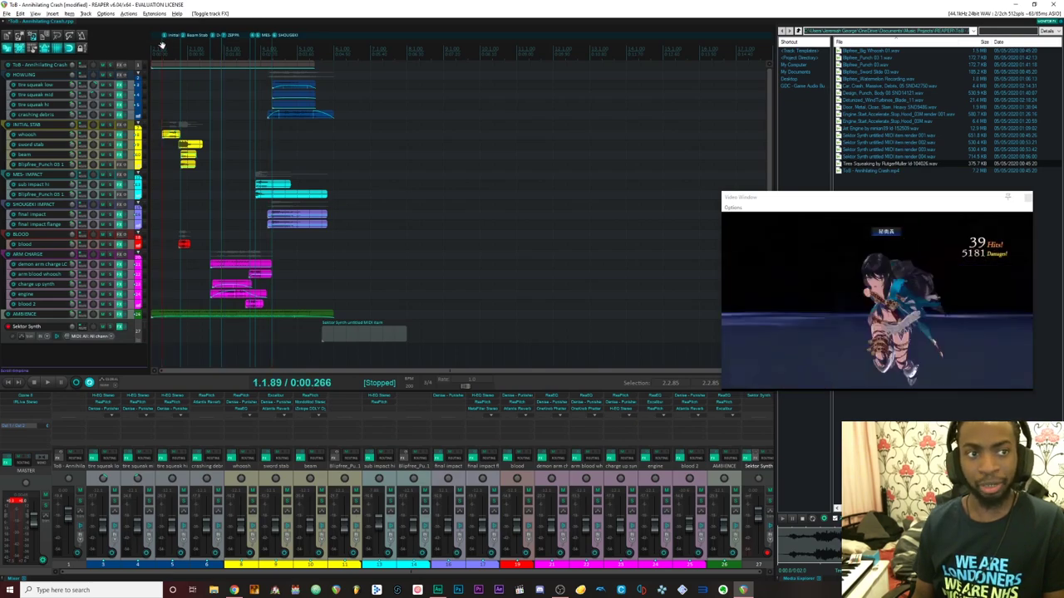
{"action": "left_click_drag", "start_coordinate": [162, 46], "coordinate": [205, 47]}
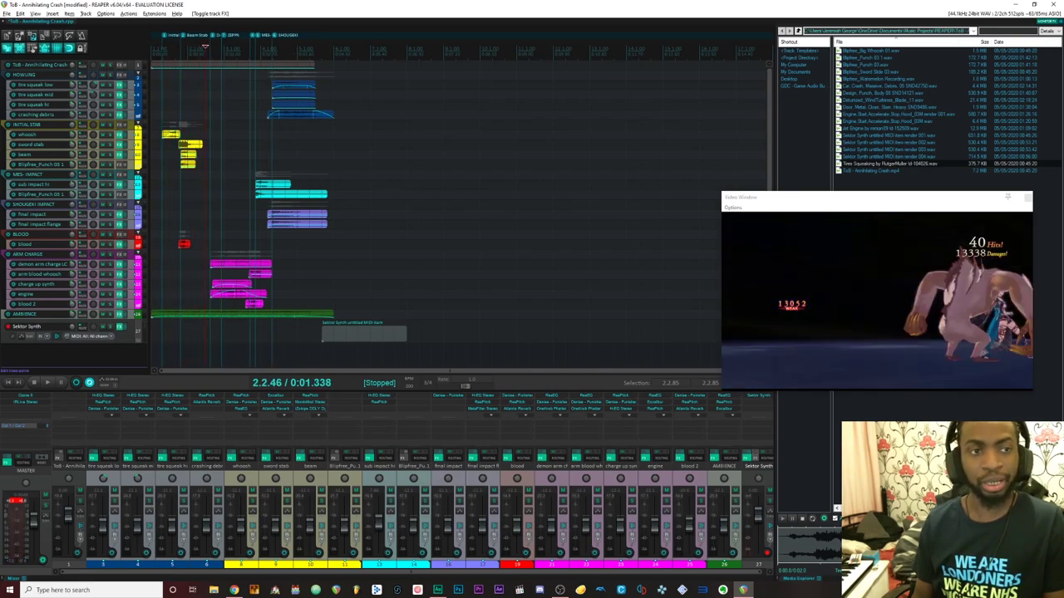
{"action": "left_click", "coordinate": [162, 47]}
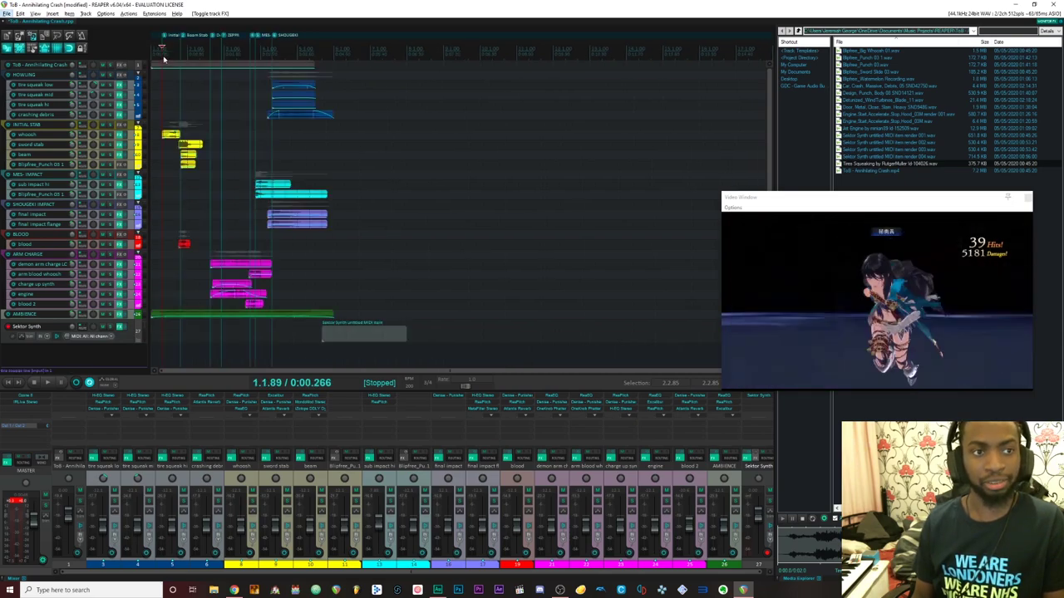
{"action": "left_click", "coordinate": [164, 56]}
{"action": "scroll", "coordinate": [163, 57], "scroll_direction": "up", "scroll_amount": 4}
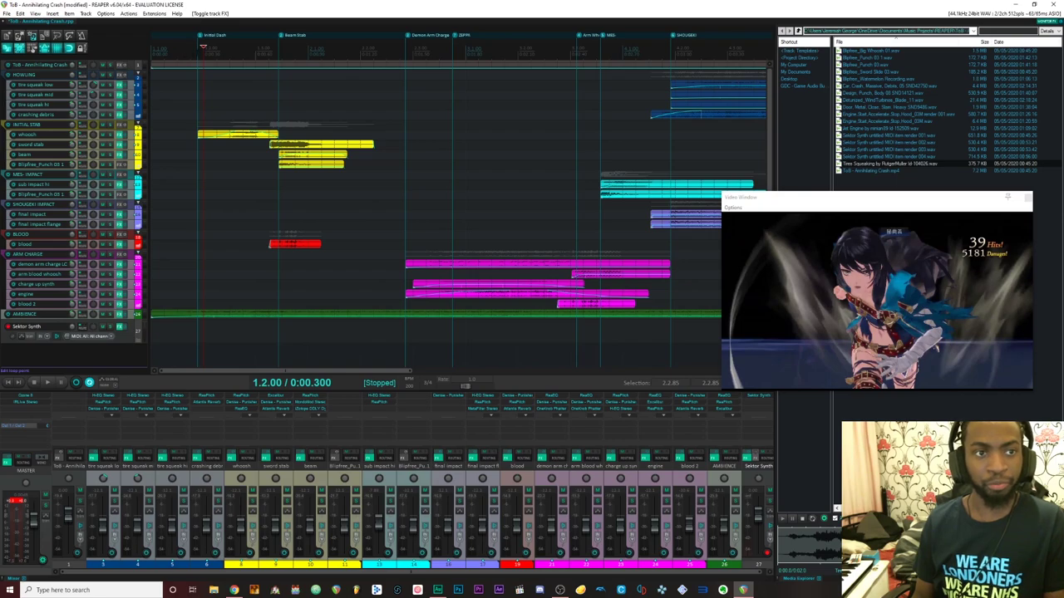
Scrub the edit cursor from the Initial Dash marker at 0:00.266 to about 0:02.571 to examine how the video's attack unfolds
{"action": "key", "text": "["}
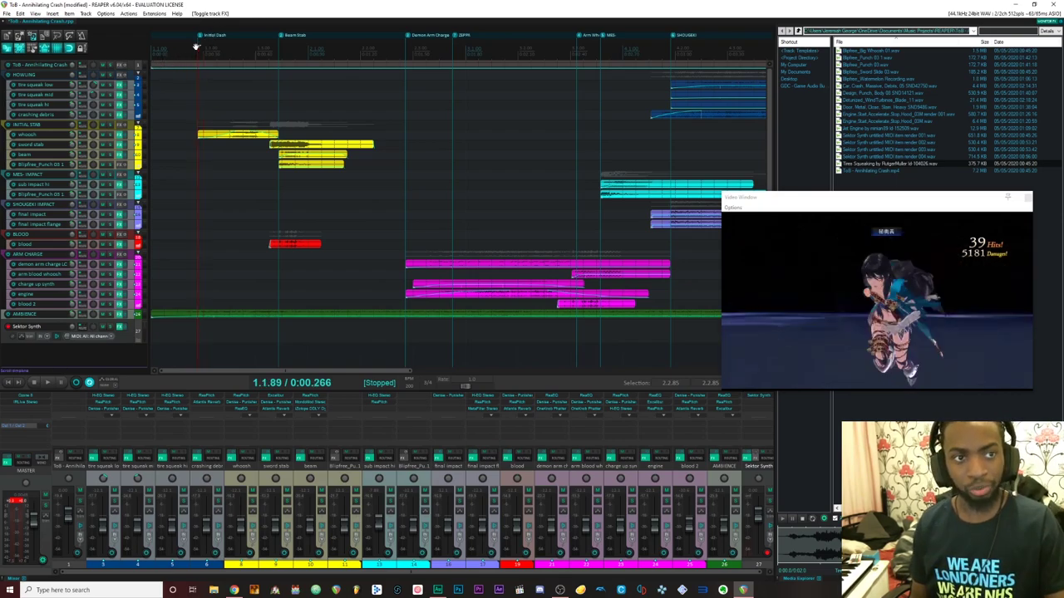
{"action": "left_click_drag", "start_coordinate": [196, 44], "coordinate": [242, 49]}
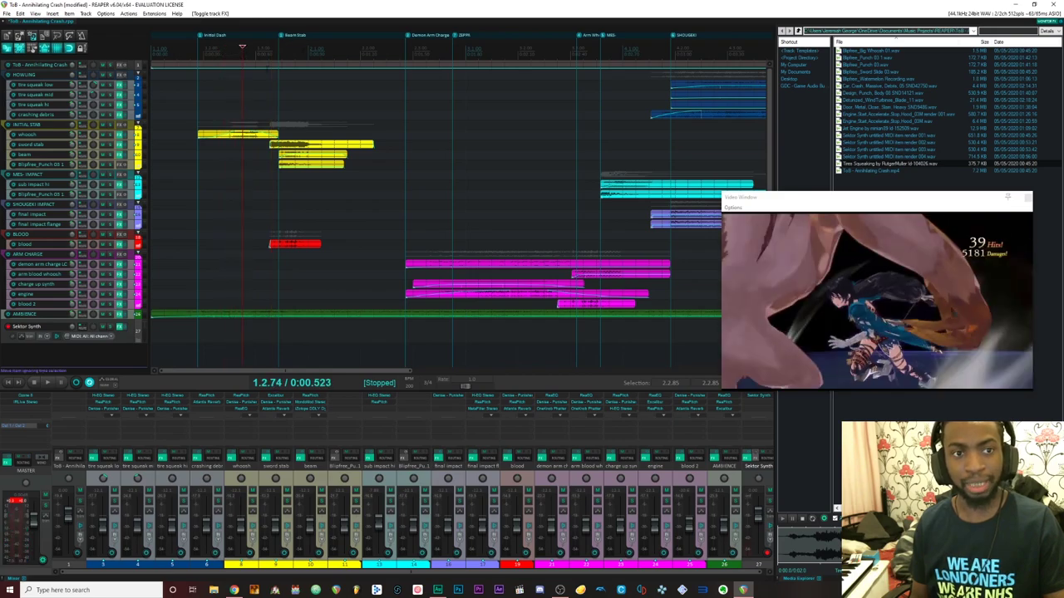
{"action": "left_click", "coordinate": [278, 47]}
{"action": "left_click_drag", "start_coordinate": [278, 45], "coordinate": [558, 85]}
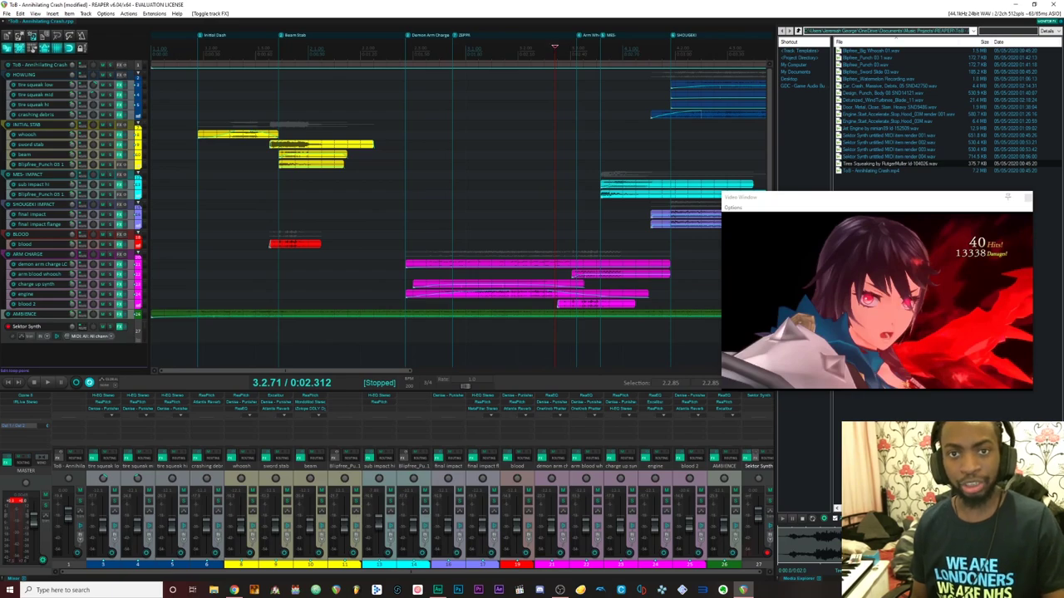
{"action": "left_click_drag", "start_coordinate": [556, 44], "coordinate": [602, 39]}
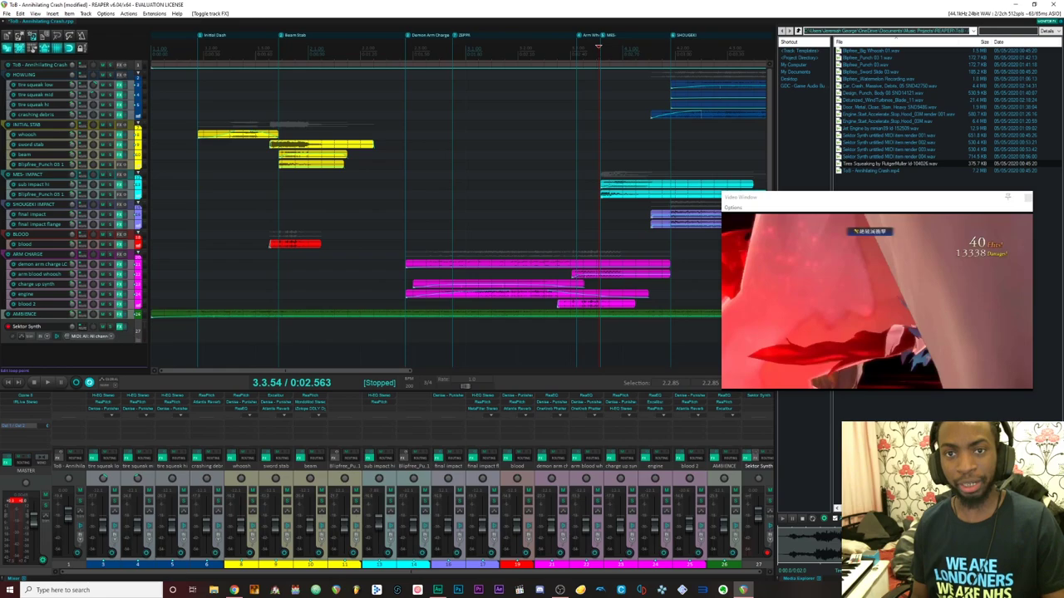
{"action": "mouse_move", "coordinate": [598, 46]}
{"action": "left_mouse_down"}
{"action": "mouse_move", "coordinate": [576, 47]}
{"action": "mouse_move", "coordinate": [599, 46]}
{"action": "left_mouse_up"}
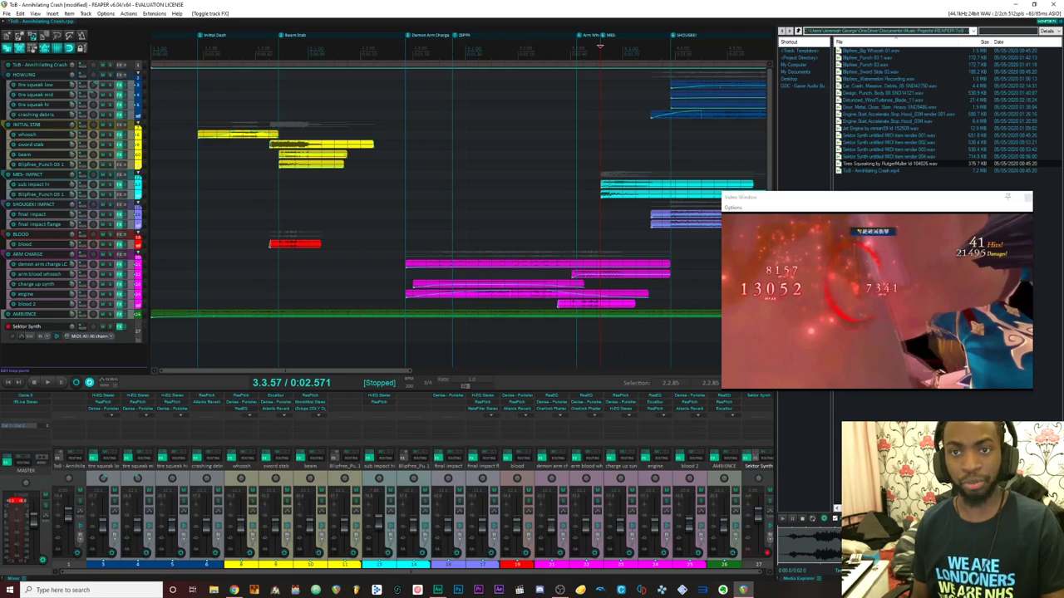
Examine the video at 0:01.722, 0:02.564 and the SHOUGEKI marker at 0:02.975, and scrub onward from 0:02.571 through the final impact
{"action": "left_click", "coordinate": [452, 47]}
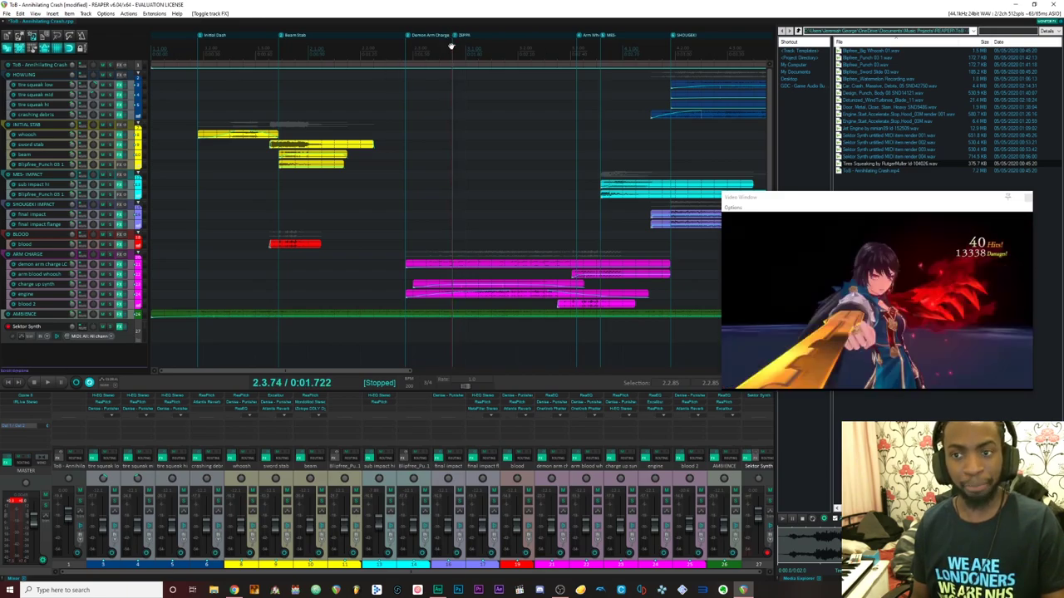
{"action": "left_click", "coordinate": [591, 48]}
{"action": "left_click", "coordinate": [597, 51]}
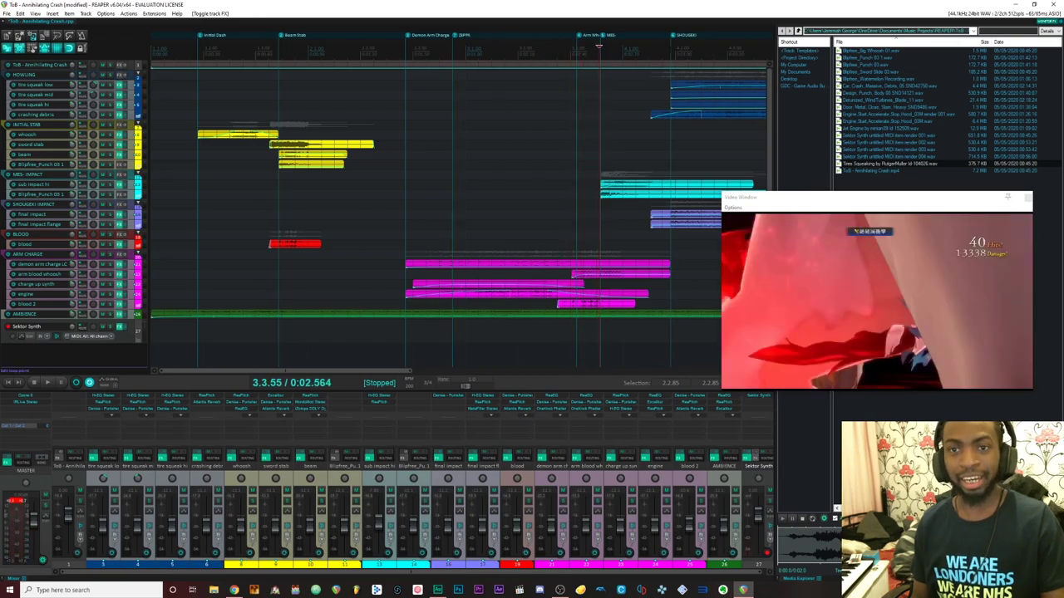
{"action": "left_click", "coordinate": [670, 48]}
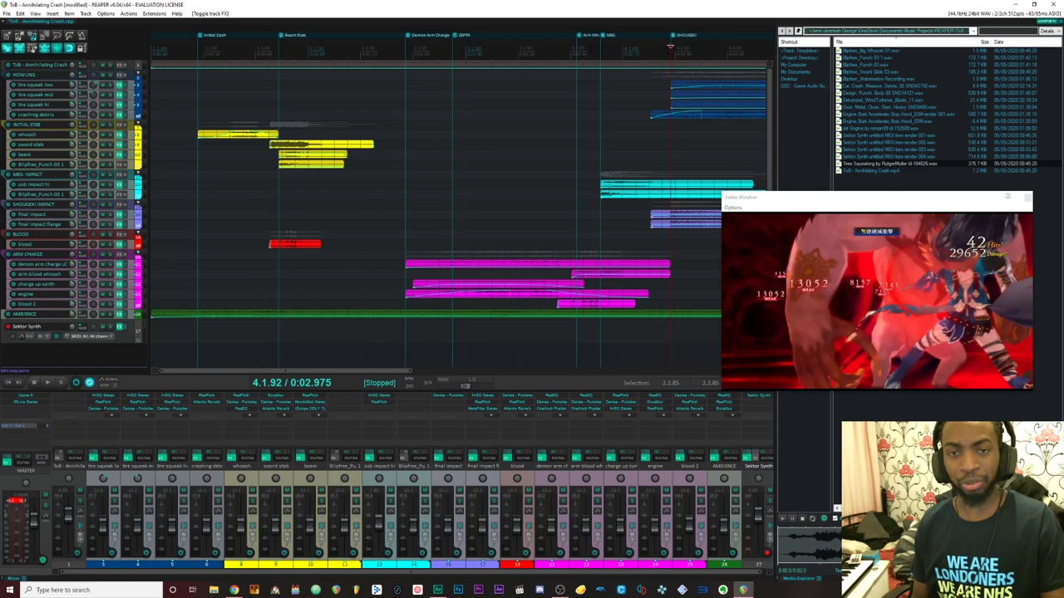
{"action": "left_click", "coordinate": [599, 48]}
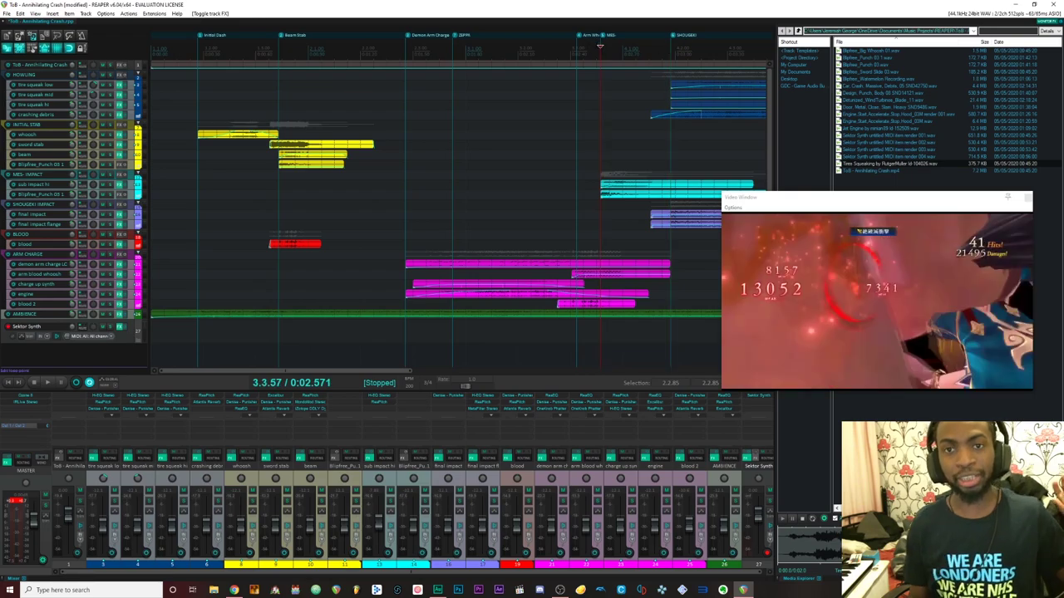
{"action": "left_click_drag", "start_coordinate": [600, 46], "coordinate": [761, 94]}
Scrub through the video from about 0:01.037 to the final impact and return the edit cursor to the project start
{"action": "key", "text": "Home"}
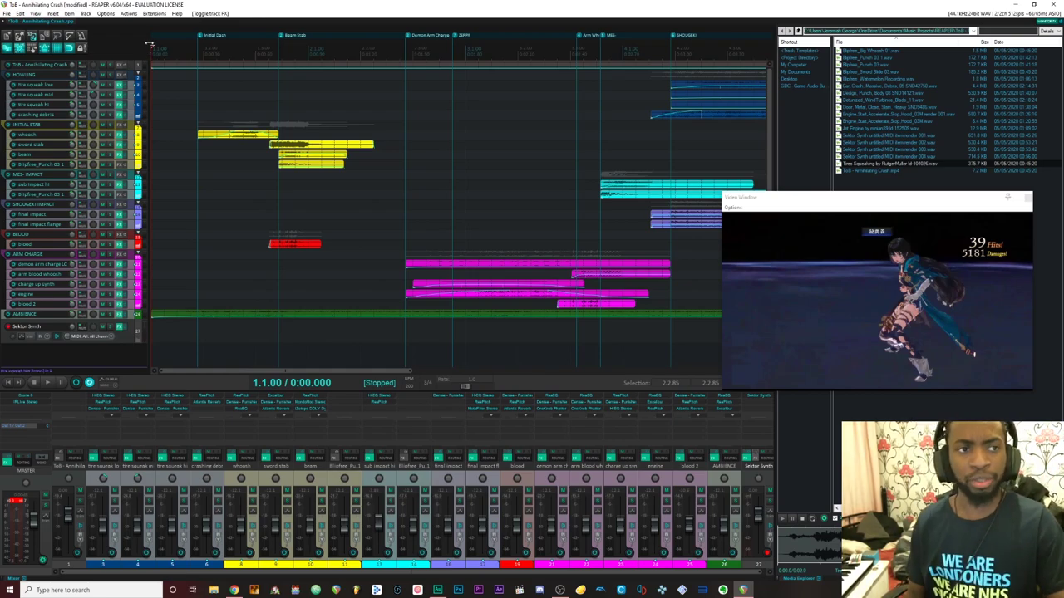
{"action": "left_click", "coordinate": [332, 50]}
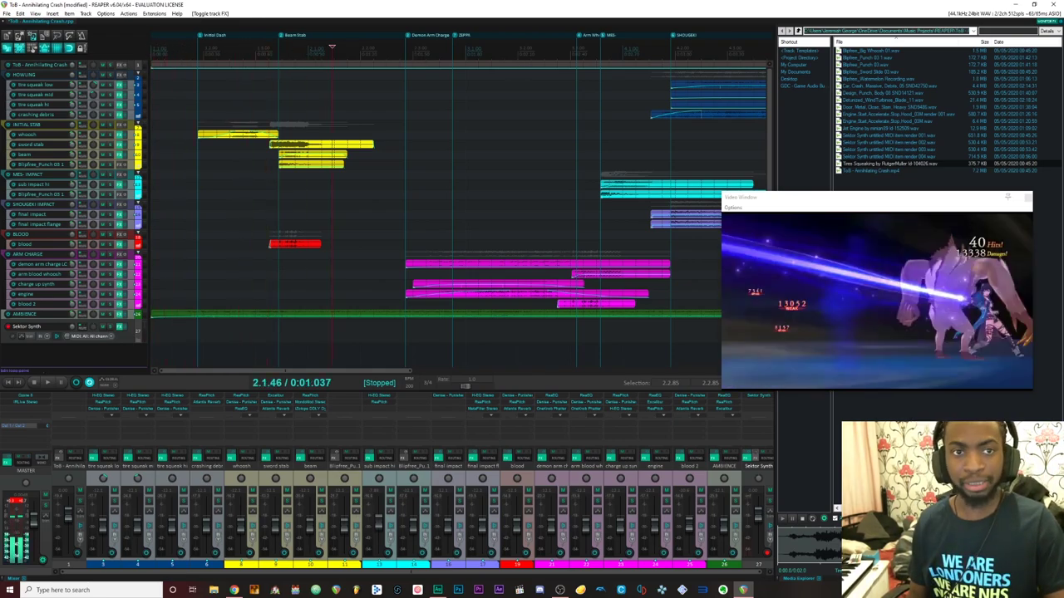
{"action": "left_click_drag", "start_coordinate": [330, 47], "coordinate": [665, 65]}
{"action": "key", "text": "w"}
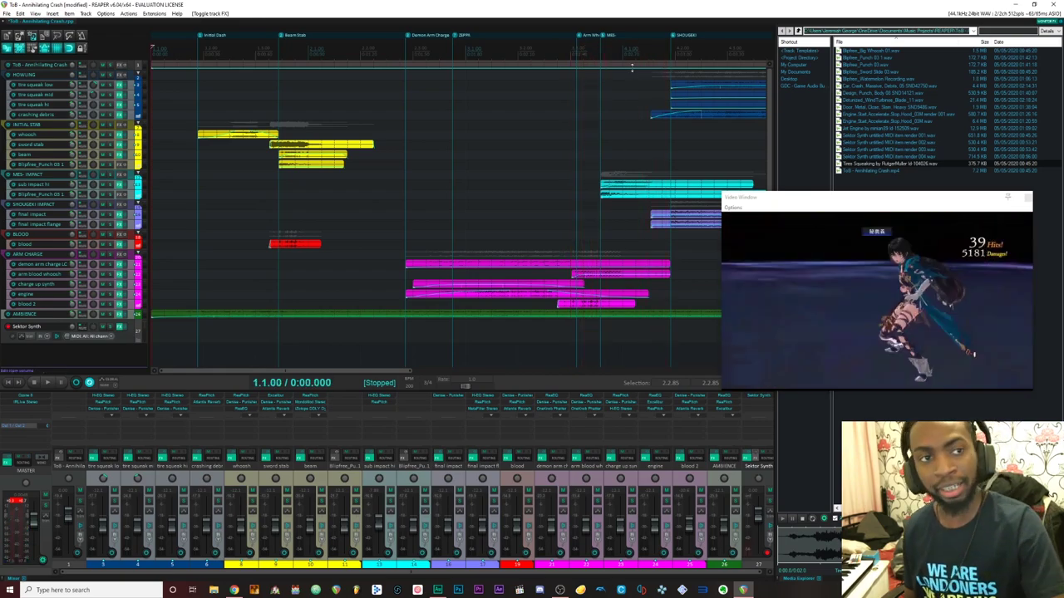
Audition the whoosh from the Initial Dash marker, with a time selection from 0:00.266 to 0:00.675
{"action": "left_click", "coordinate": [197, 48]}
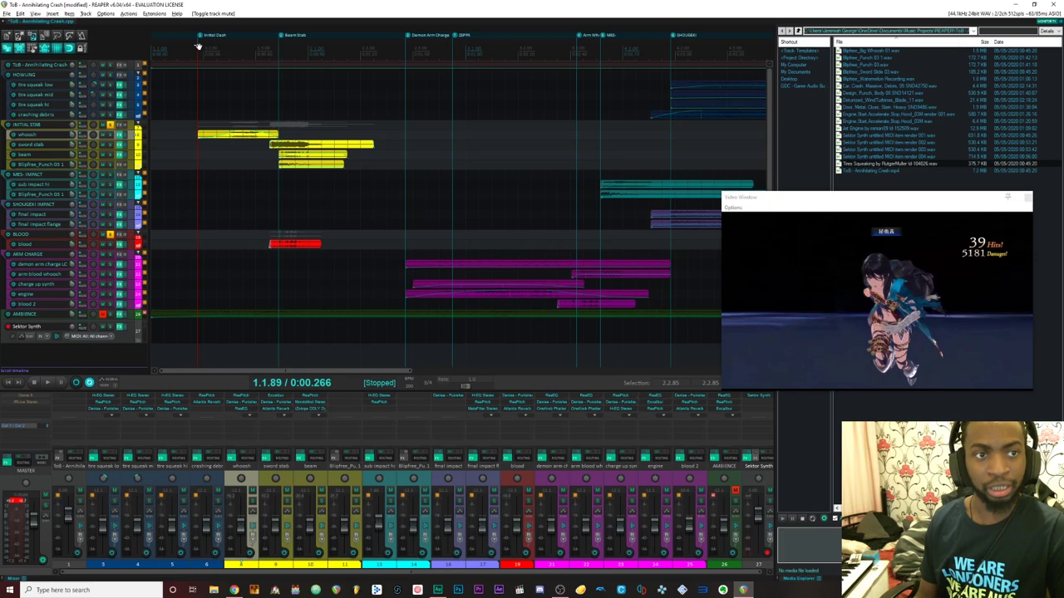
{"action": "key", "text": "ctrl+z"}
{"action": "key", "text": "space"}
{"action": "key", "text": "space"}
{"action": "left_click_drag", "start_coordinate": [198, 51], "coordinate": [269, 56]}
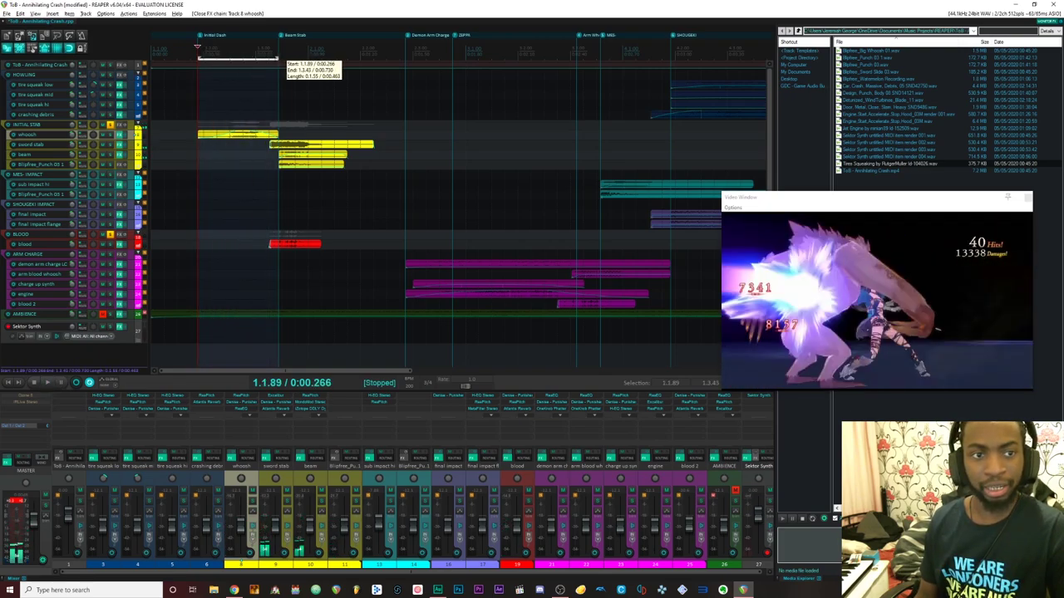
{"action": "key", "text": "space"}
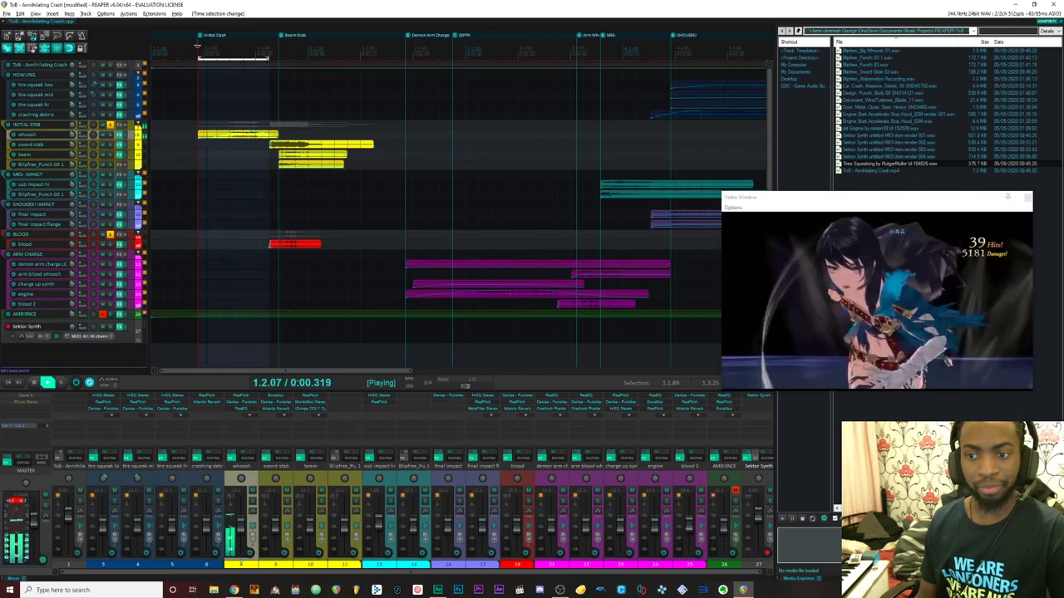
{"action": "key", "text": "space"}
{"action": "left_click", "coordinate": [190, 46]}
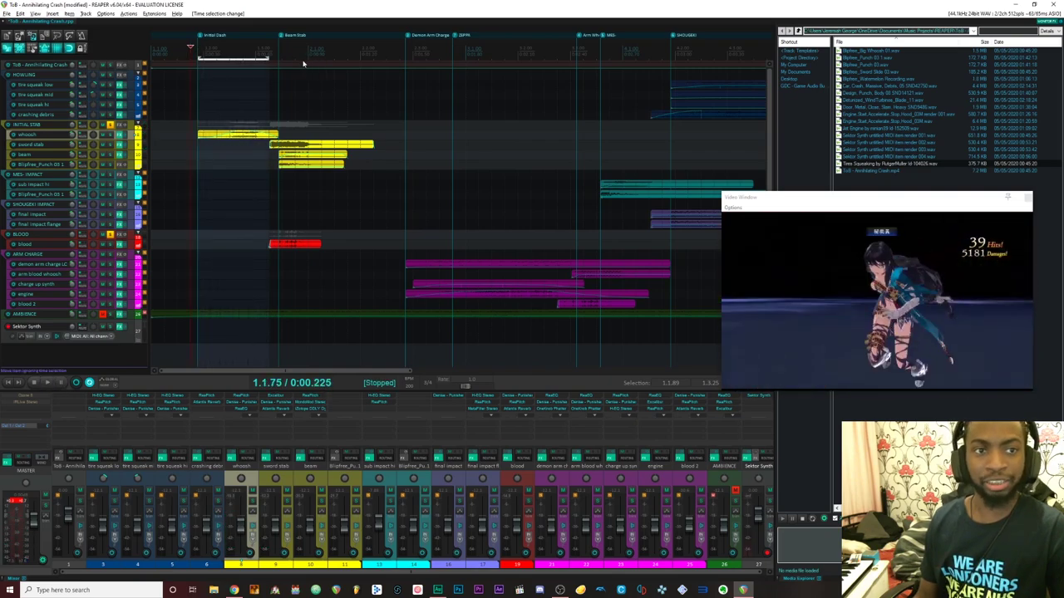
Clear the time selection and move the edit cursor via 0:00.675 to the Beam Stab marker at 0:00.730
{"action": "left_click_drag", "start_coordinate": [268, 57], "coordinate": [197, 57]}
{"action": "left_click", "coordinate": [268, 46]}
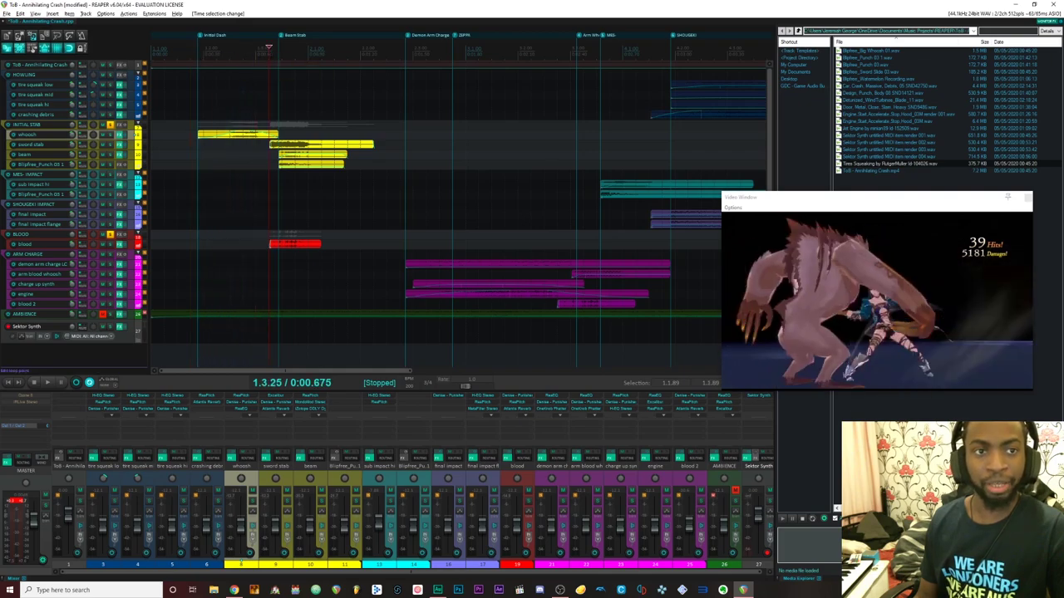
{"action": "left_click", "coordinate": [280, 54]}
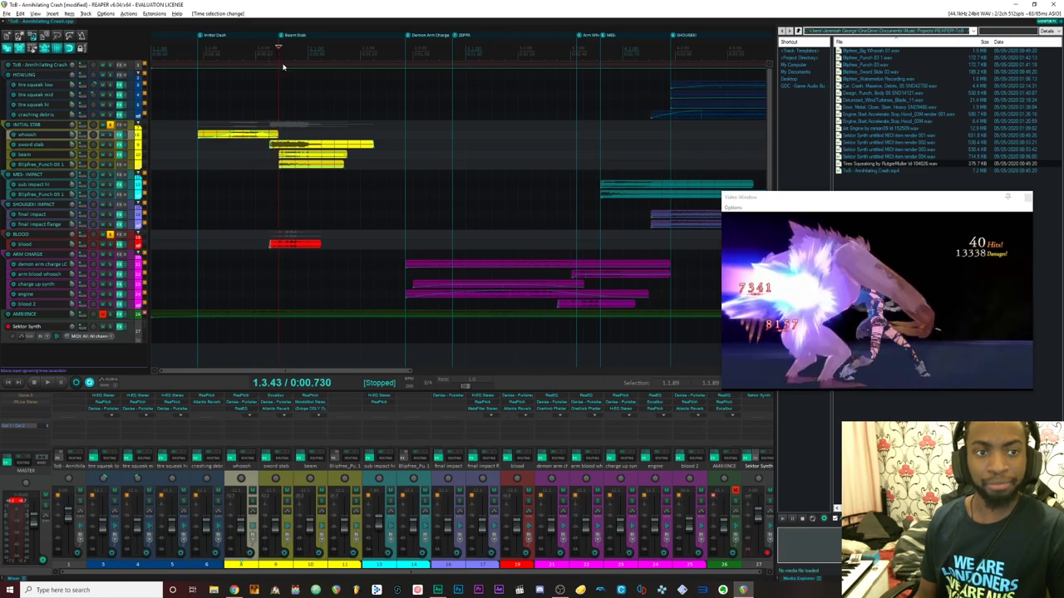
Unsolo the INITIAL STAB folder, solo the sword stab track and audition it repeatedly from 0:00.675
{"action": "left_click", "coordinate": [110, 125]}
{"action": "left_click", "coordinate": [110, 145]}
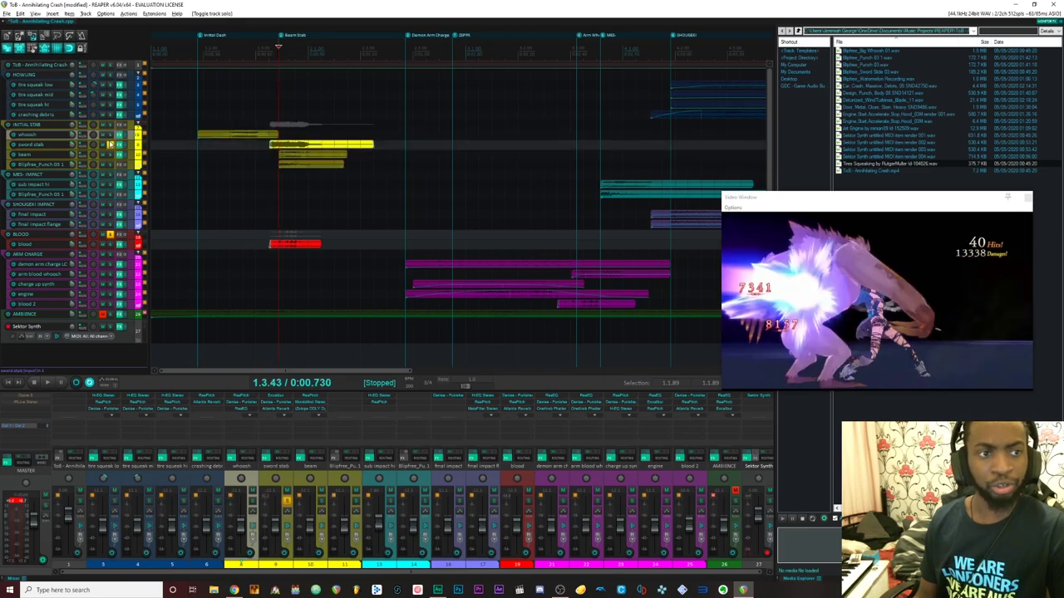
{"action": "left_click", "coordinate": [268, 55]}
{"action": "key", "text": "space"}
{"action": "key", "text": "space"}
{"action": "key", "text": "space"}
{"action": "key", "text": "space"}
{"action": "key", "text": "space"}
{"action": "key", "text": "space"}
{"action": "key", "text": "space"}
{"action": "key", "text": "space"}
Play the sword stab track with its effects bypassed, and open its FX chain to examine Atlantis Reverb, closing it again
{"action": "left_click", "coordinate": [127, 145]}
{"action": "left_click", "coordinate": [126, 145]}
{"action": "left_click", "coordinate": [126, 146]}
{"action": "left_click", "coordinate": [126, 145]}
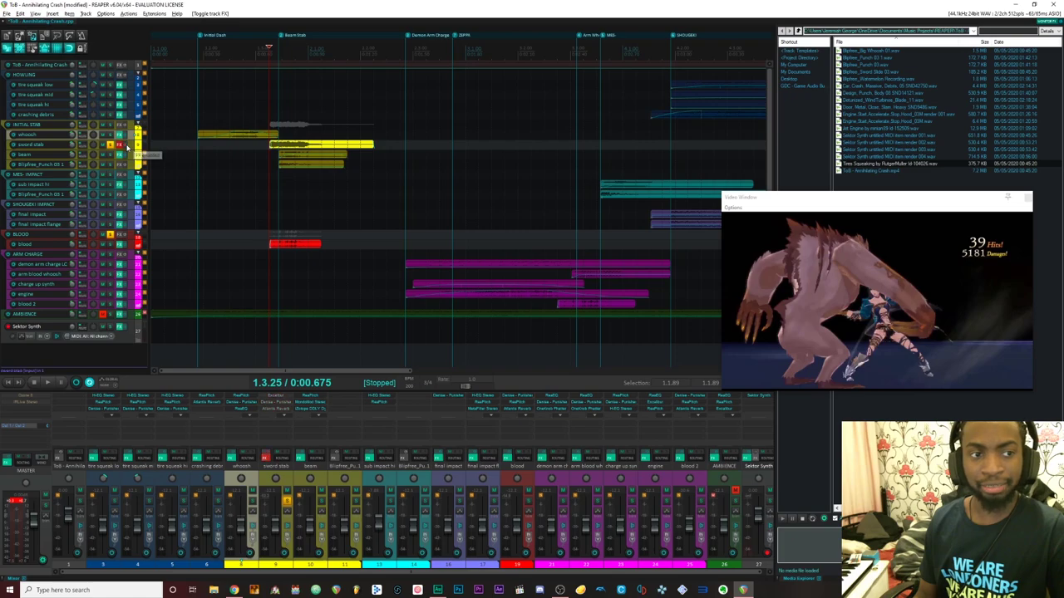
{"action": "key", "text": "space"}
{"action": "key", "text": "space"}
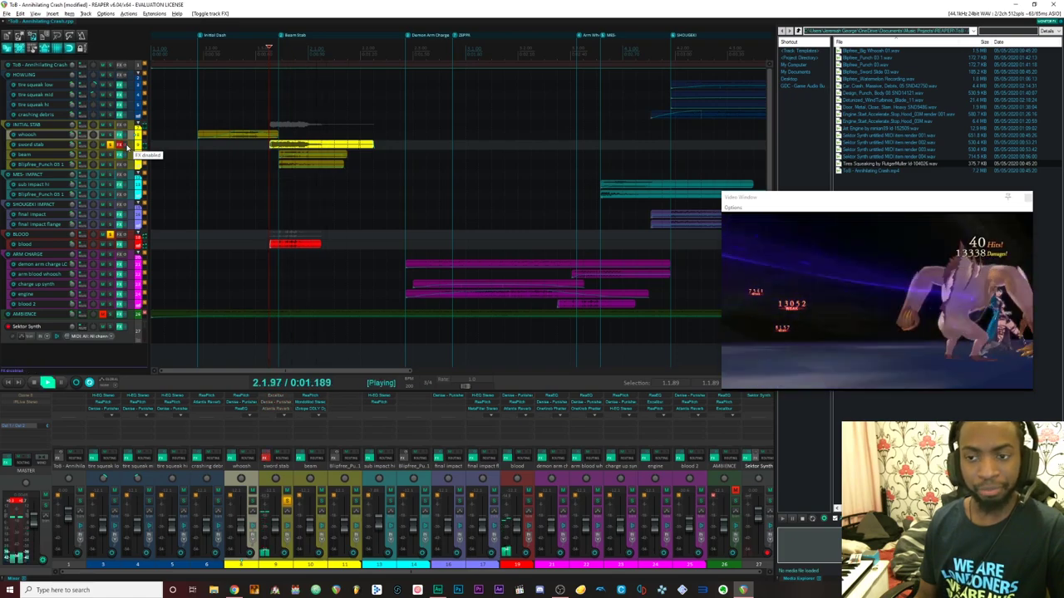
{"action": "left_click", "coordinate": [123, 145]}
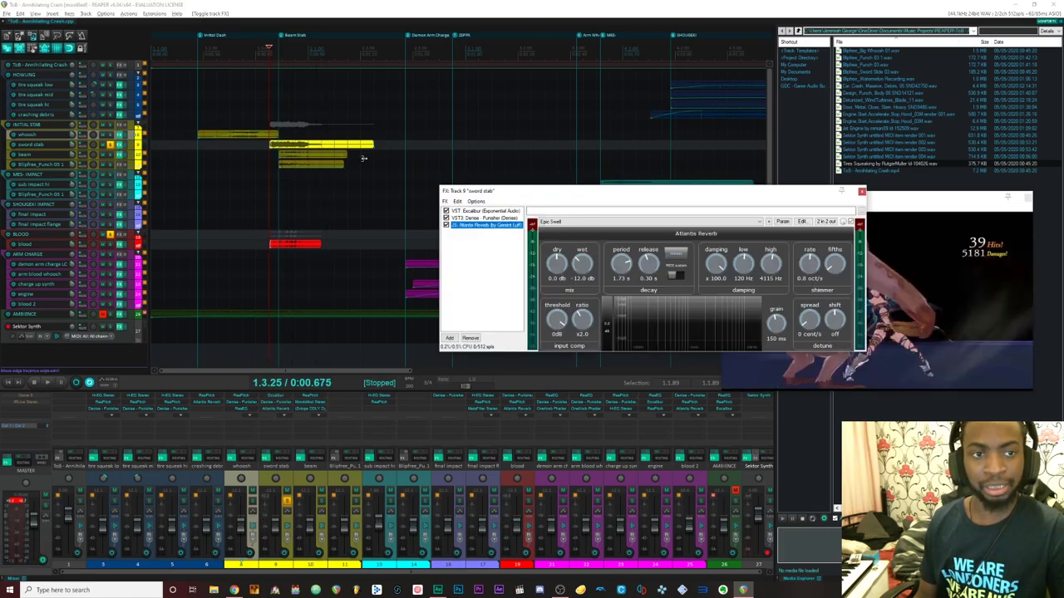
{"action": "key", "text": "Escape"}
Solo the beam track instead of sword stab and audition its source sample, Sektor Synth MIDI item render 004
{"action": "left_click", "coordinate": [111, 145]}
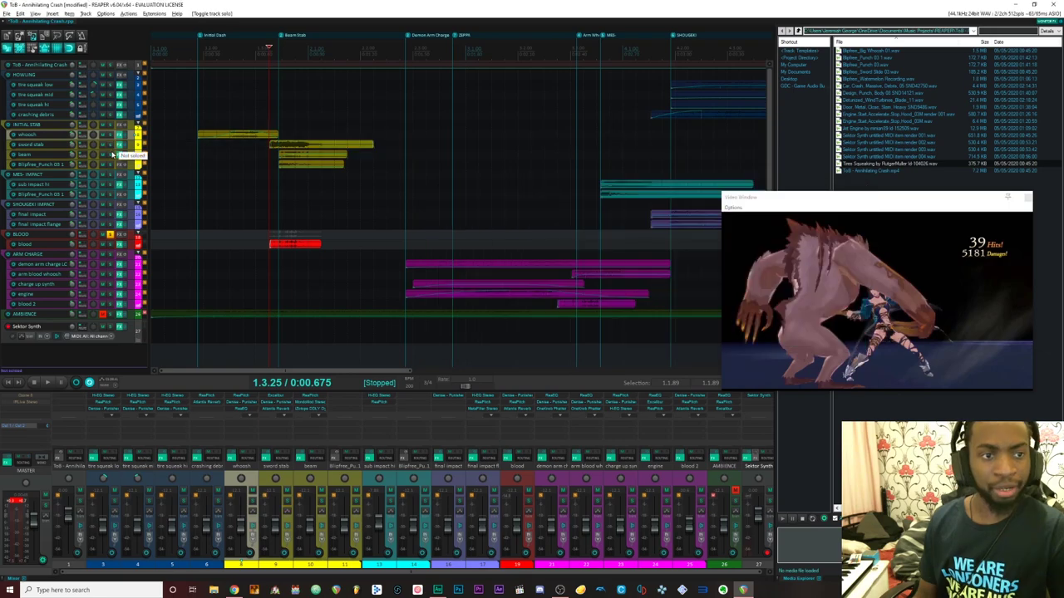
{"action": "left_click", "coordinate": [109, 155]}
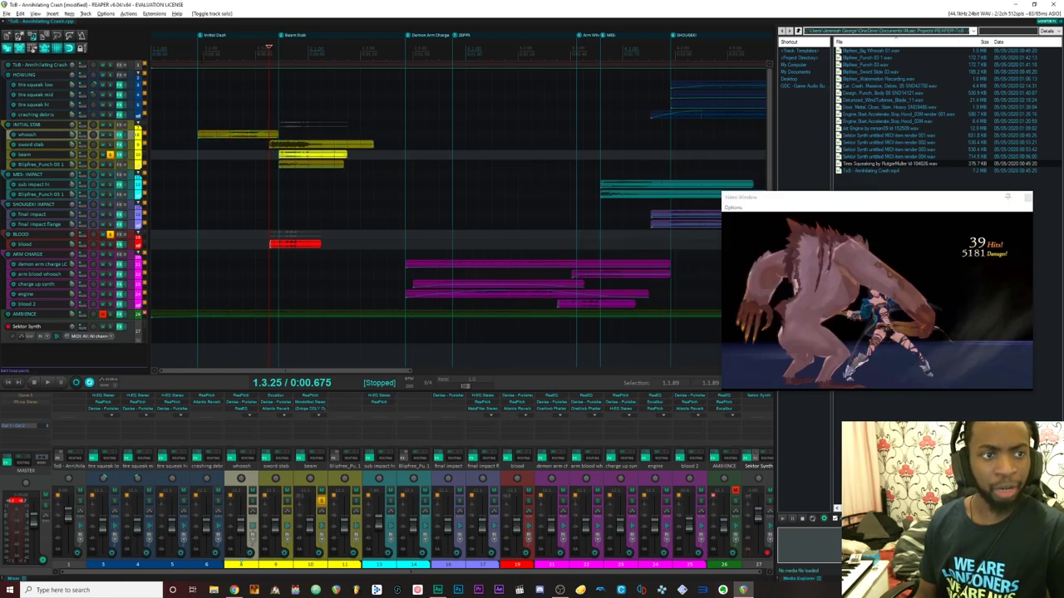
{"action": "left_click", "coordinate": [278, 64]}
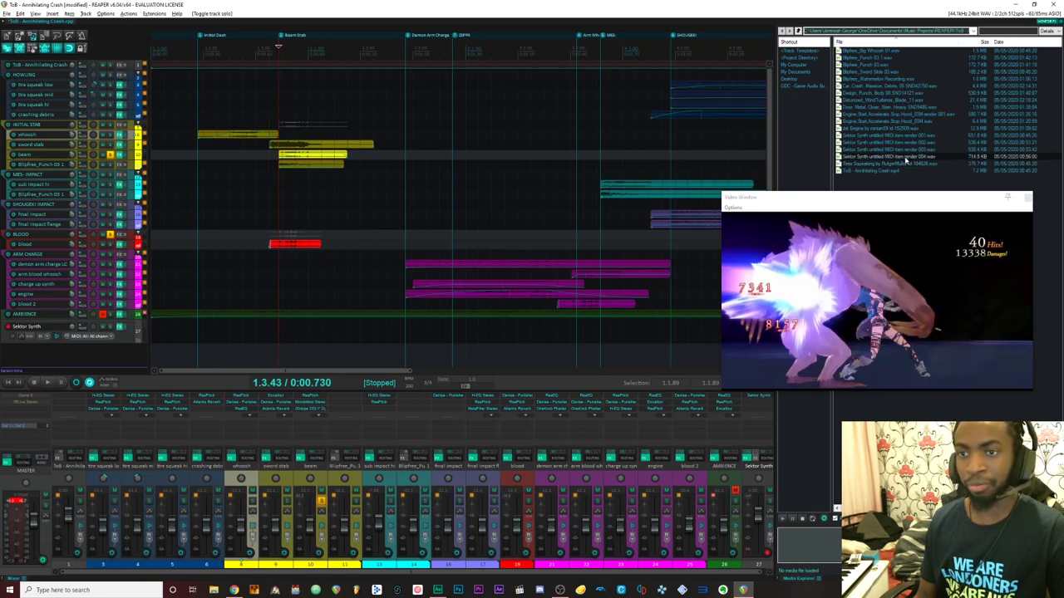
{"action": "left_click", "coordinate": [902, 157]}
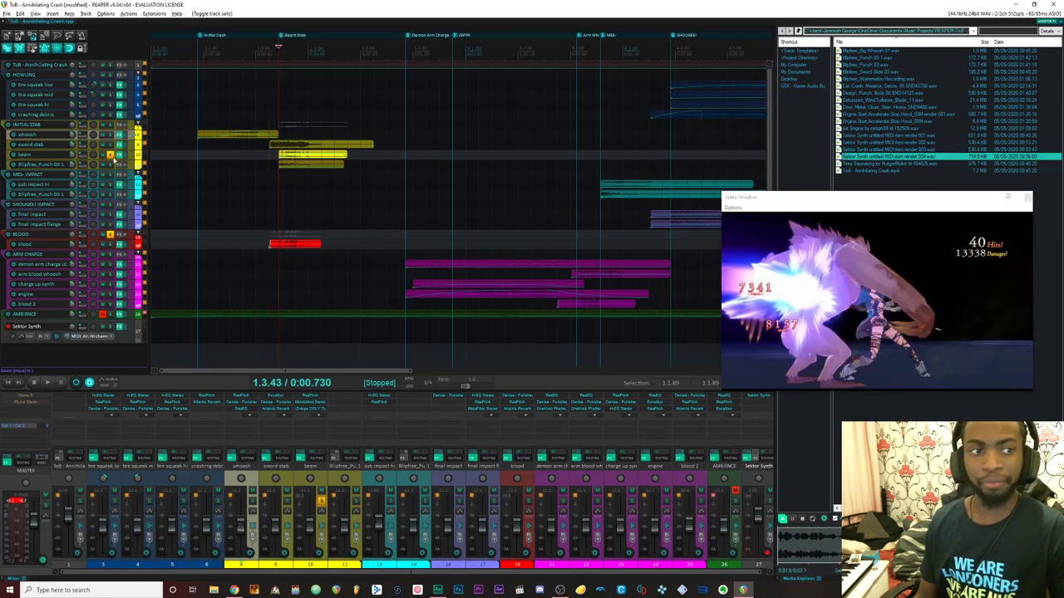
Play the soloed beam track from the Beam Stab marker at 0:00.730
{"action": "left_click", "coordinate": [278, 52]}
{"action": "left_click", "coordinate": [269, 52]}
{"action": "left_click", "coordinate": [278, 52]}
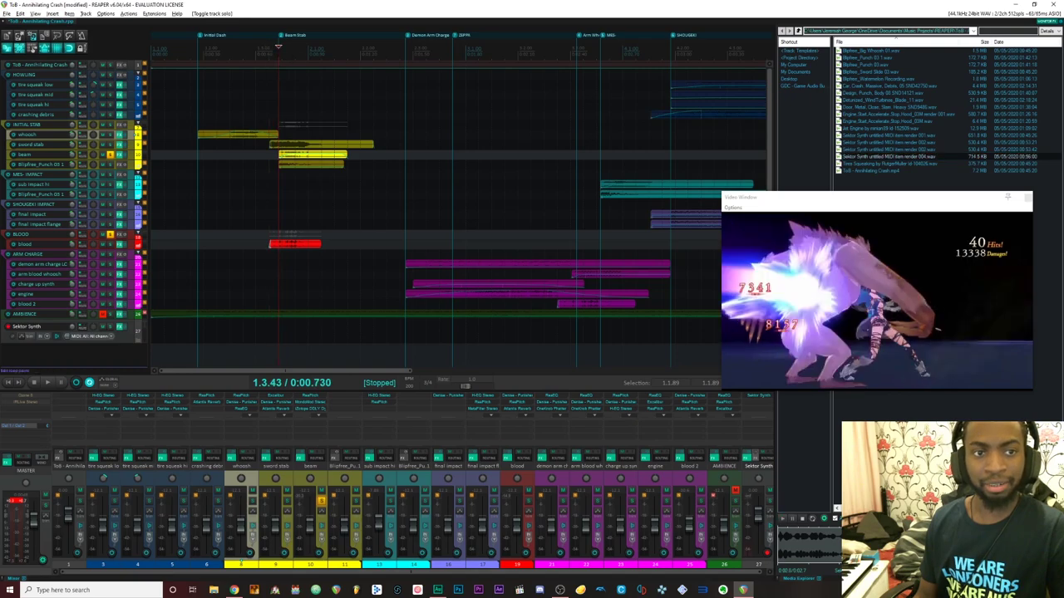
{"action": "key", "text": "space"}
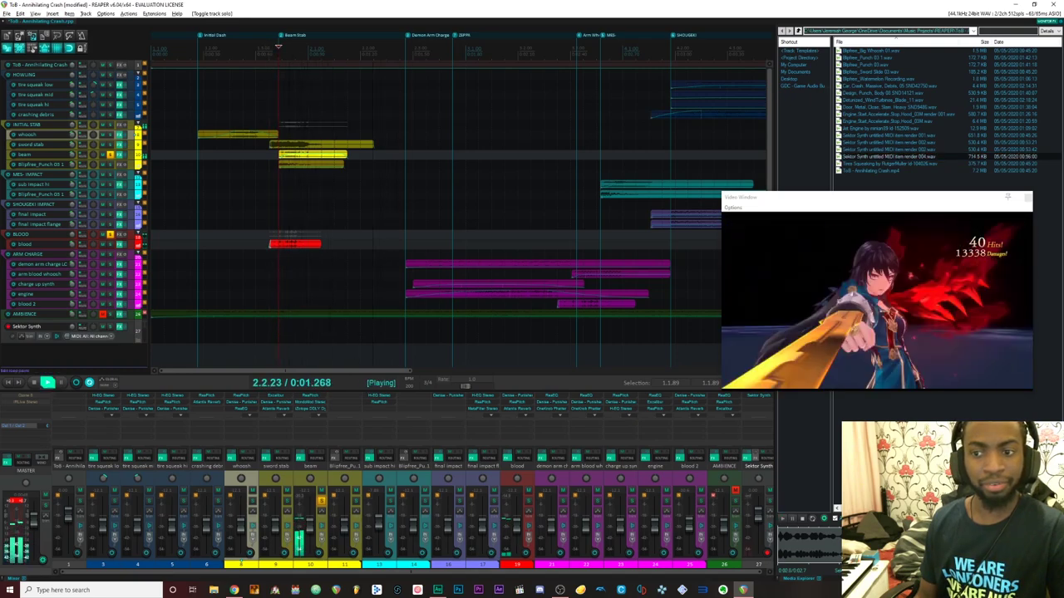
{"action": "key", "text": "space"}
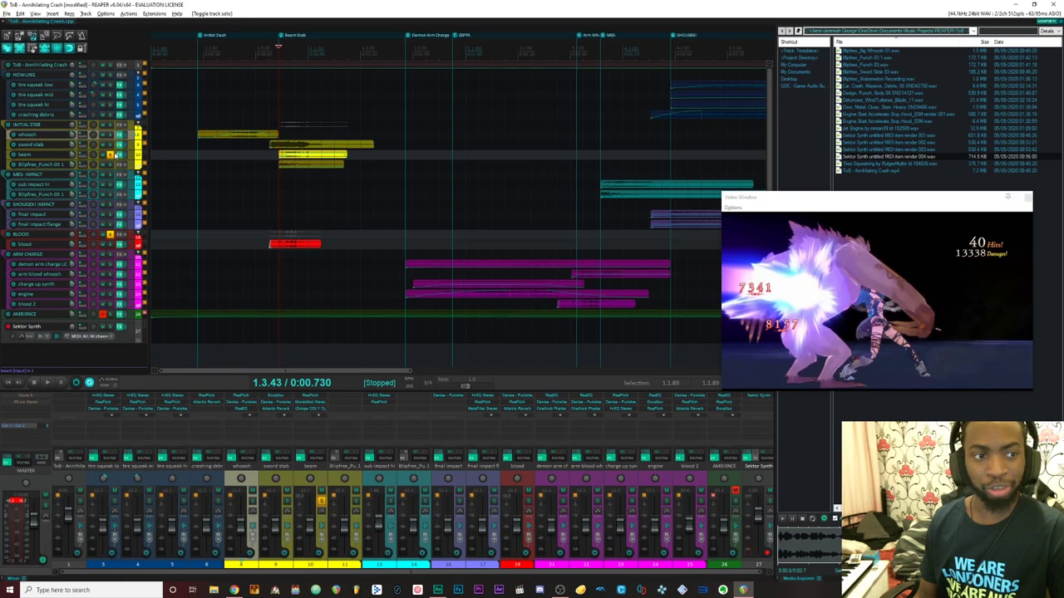
Open the beam track's FX chain to examine ReaPitch and MondoMod, and move its window below the beam track
{"action": "left_click", "coordinate": [119, 156]}
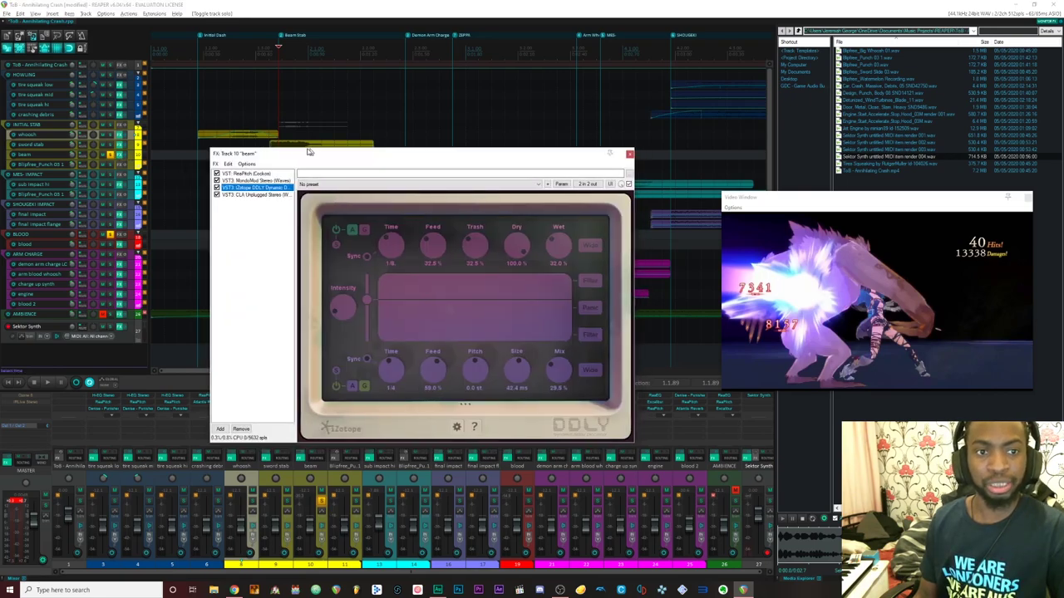
{"action": "left_click", "coordinate": [131, 122]}
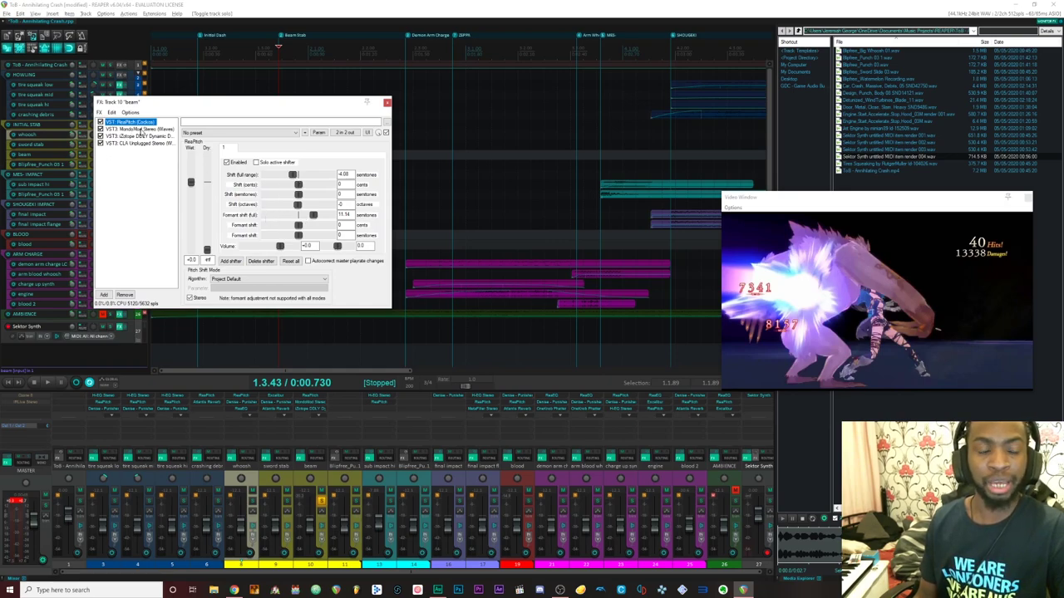
{"action": "left_click", "coordinate": [141, 129]}
{"action": "left_click_drag", "start_coordinate": [208, 101], "coordinate": [219, 211]}
Compare the beam's playback from 0:00.730 with MondoMod enabled and bypassed
{"action": "key", "text": "space"}
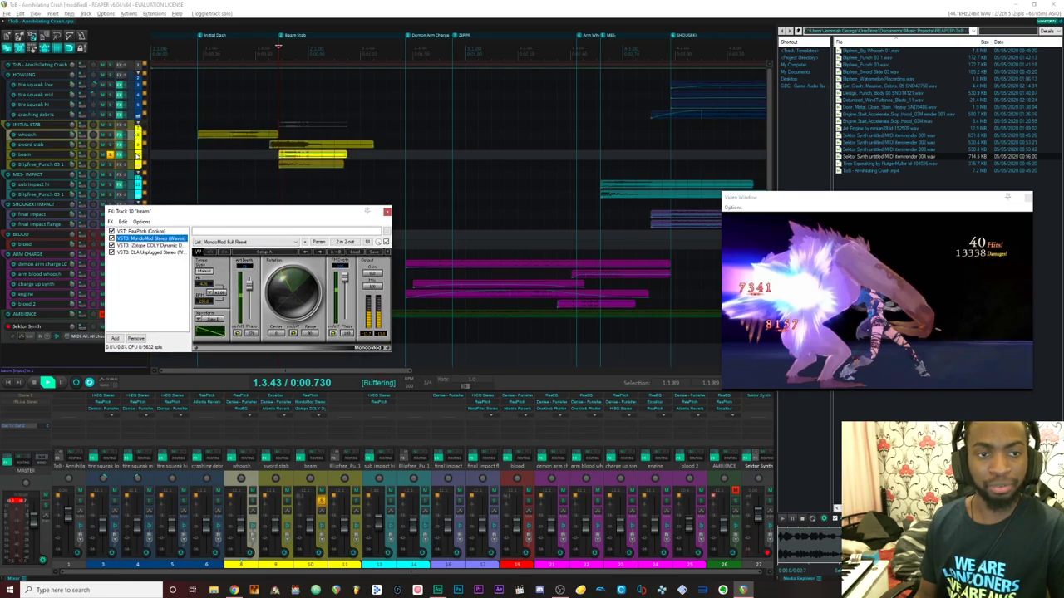
{"action": "key", "text": "space"}
{"action": "key", "text": "space"}
{"action": "key", "text": "space"}
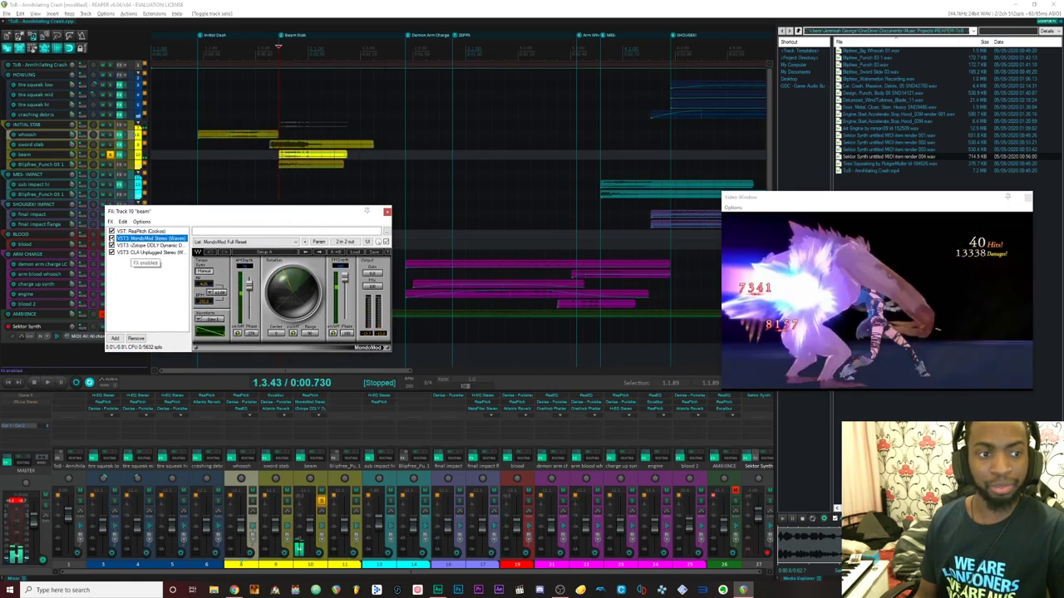
{"action": "left_click", "coordinate": [111, 238]}
{"action": "key", "text": "space"}
{"action": "key", "text": "space"}
{"action": "key", "text": "space"}
{"action": "key", "text": "space"}
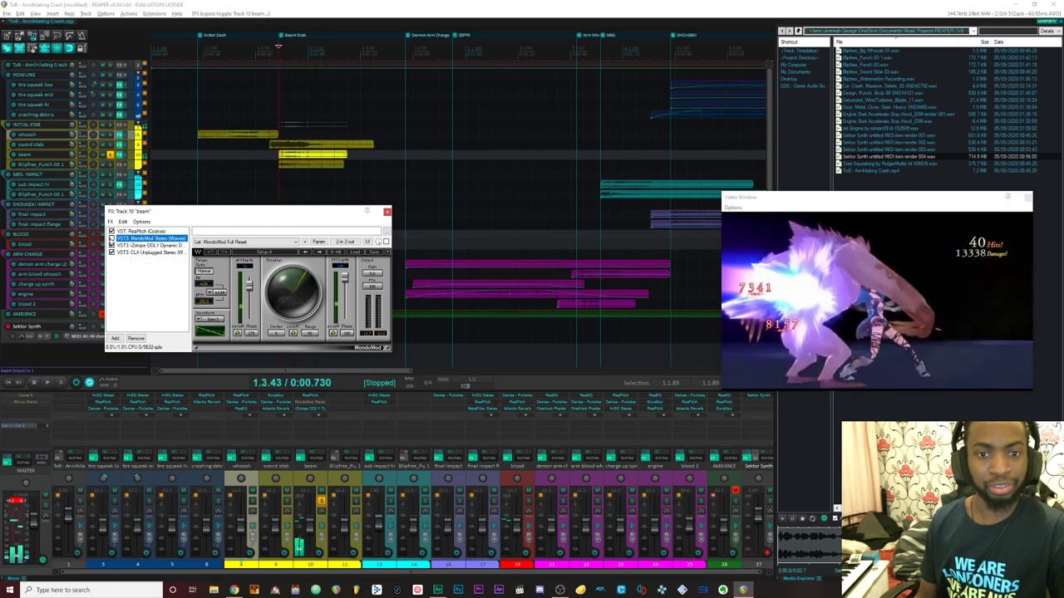
{"action": "key", "text": "space"}
{"action": "key", "text": "space"}
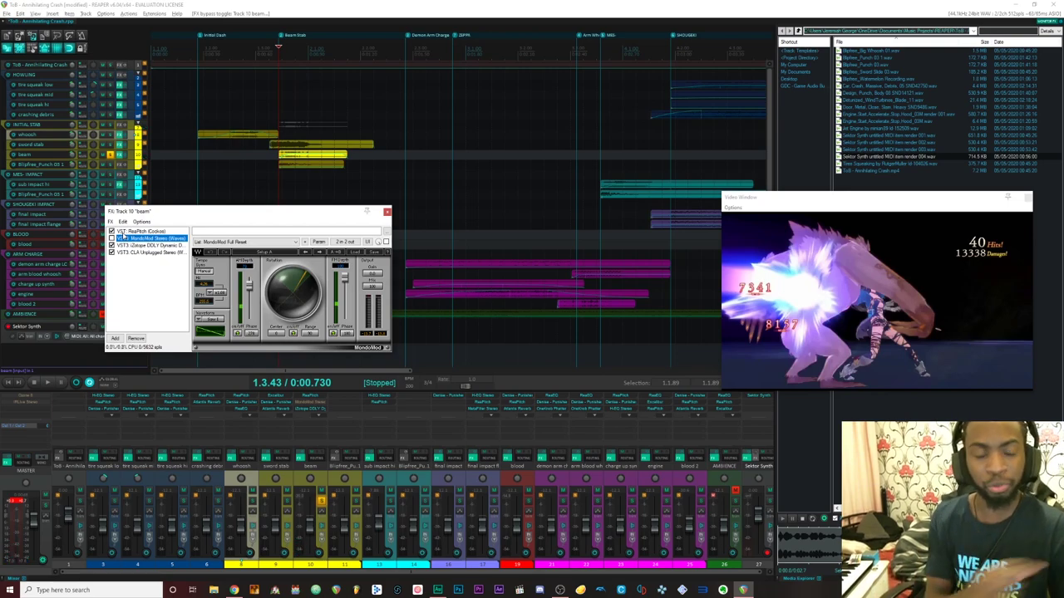
Re-enable MondoMod on the beam track and play the soloed Bllpfree_Punch 03 and BLOOD layers around the Beam Stab marker
{"action": "left_click", "coordinate": [112, 238]}
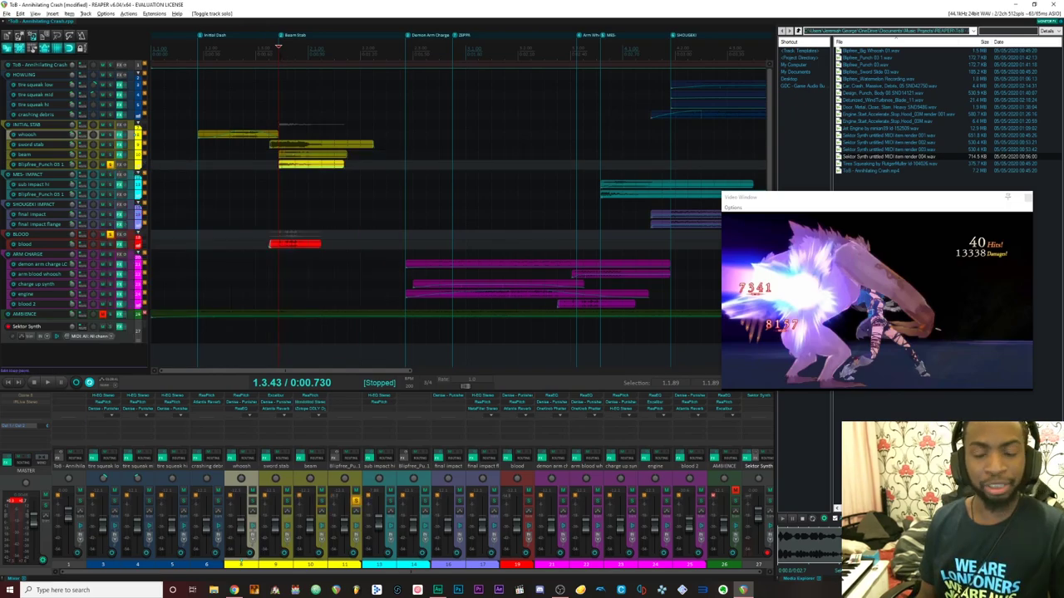
{"action": "key", "text": "space"}
{"action": "key", "text": "space"}
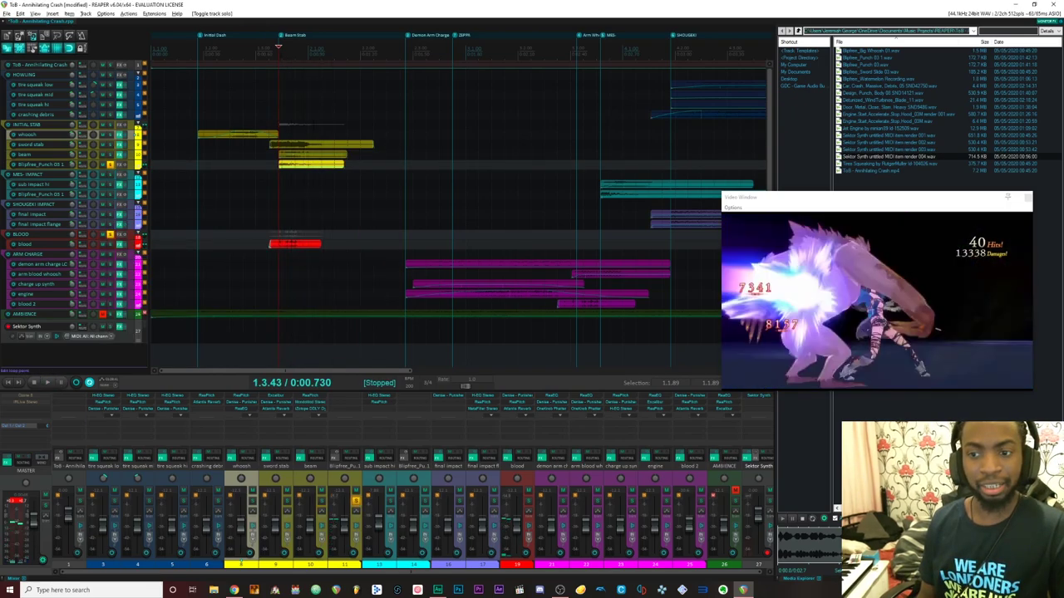
{"action": "key", "text": "space"}
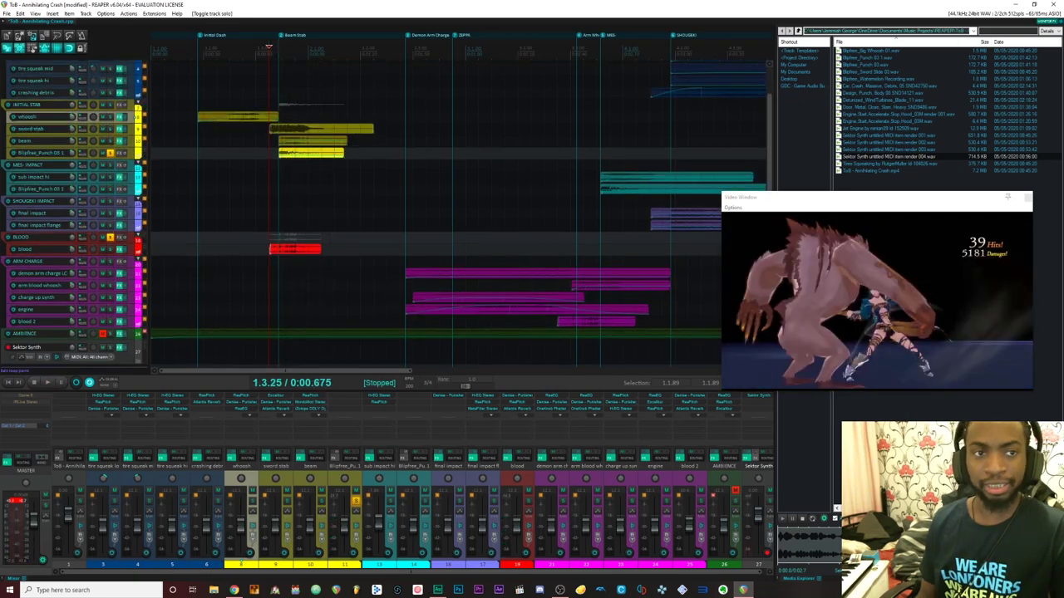
Select the time range spanning the sword stab item and play all the initial stab and blood layers together
{"action": "left_click", "coordinate": [278, 47]}
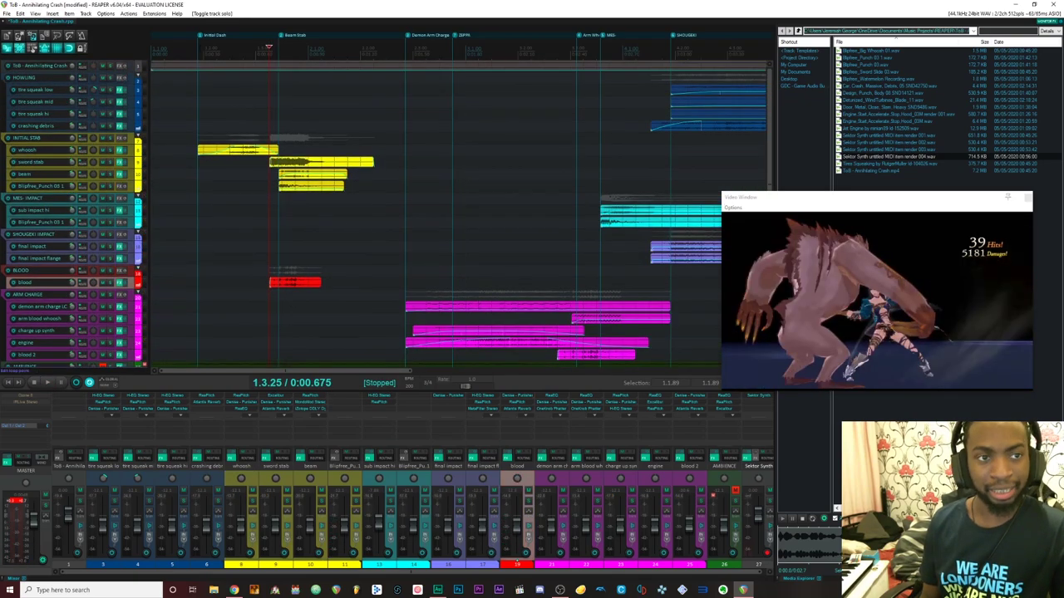
{"action": "left_click", "coordinate": [197, 47]}
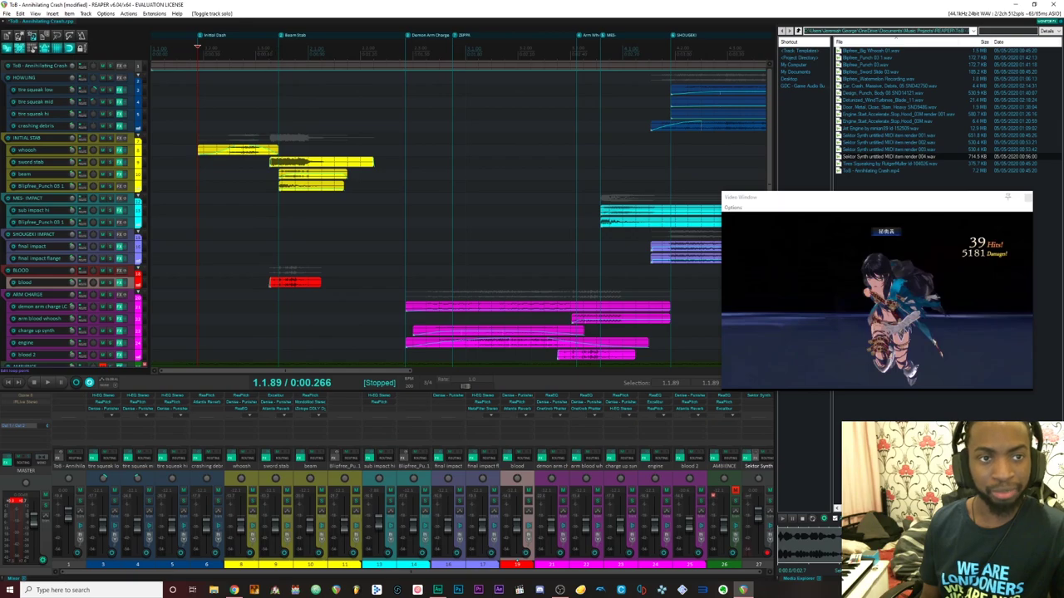
{"action": "left_click_drag", "start_coordinate": [269, 58], "coordinate": [373, 58]}
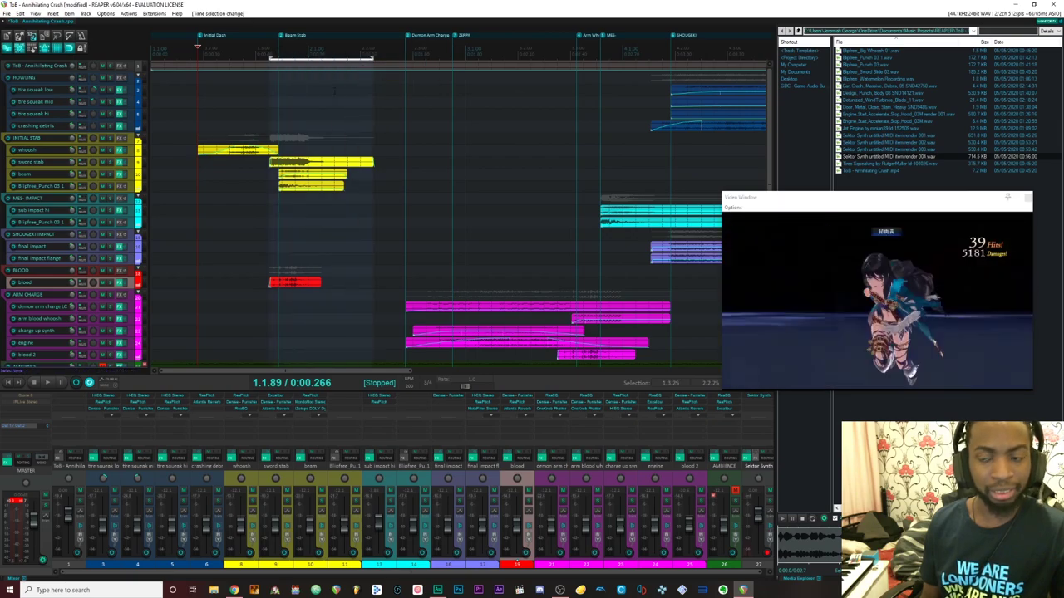
{"action": "key", "text": "space"}
{"action": "key", "text": "space"}
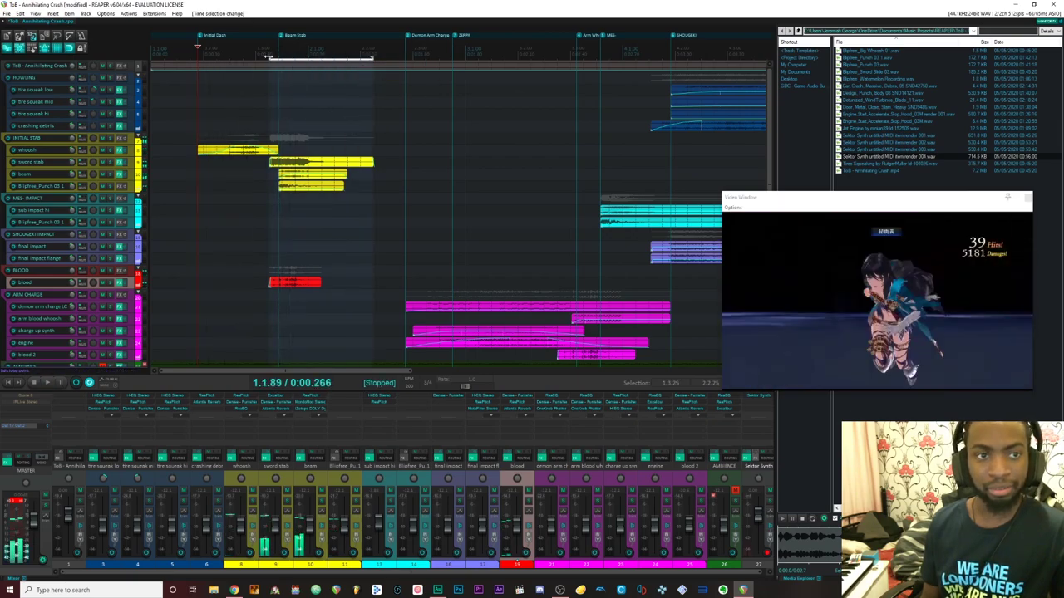
{"action": "key", "text": "space"}
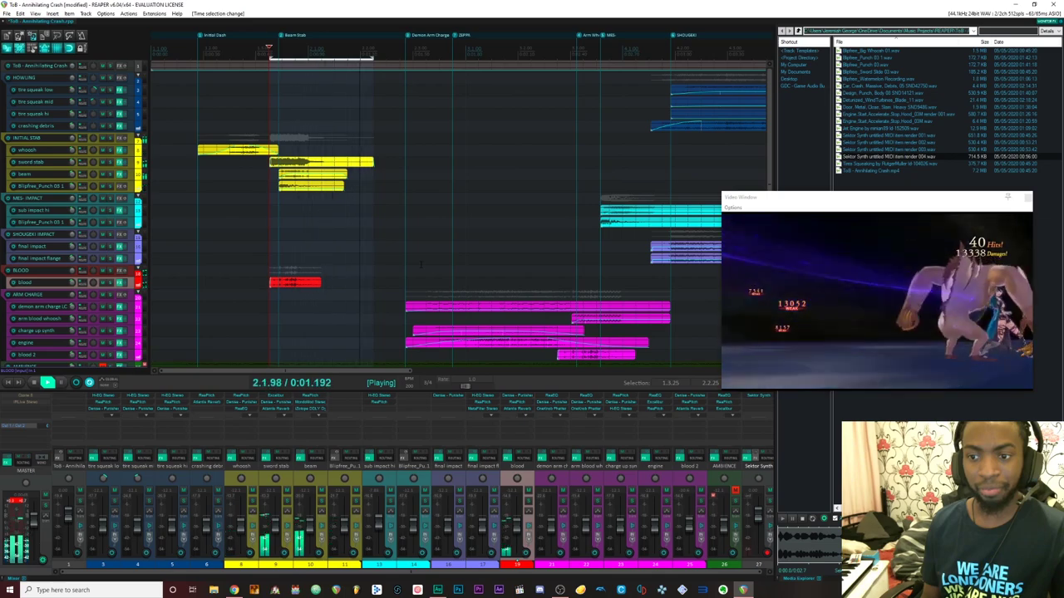
{"action": "key", "text": "space"}
{"action": "key", "text": "Left"}
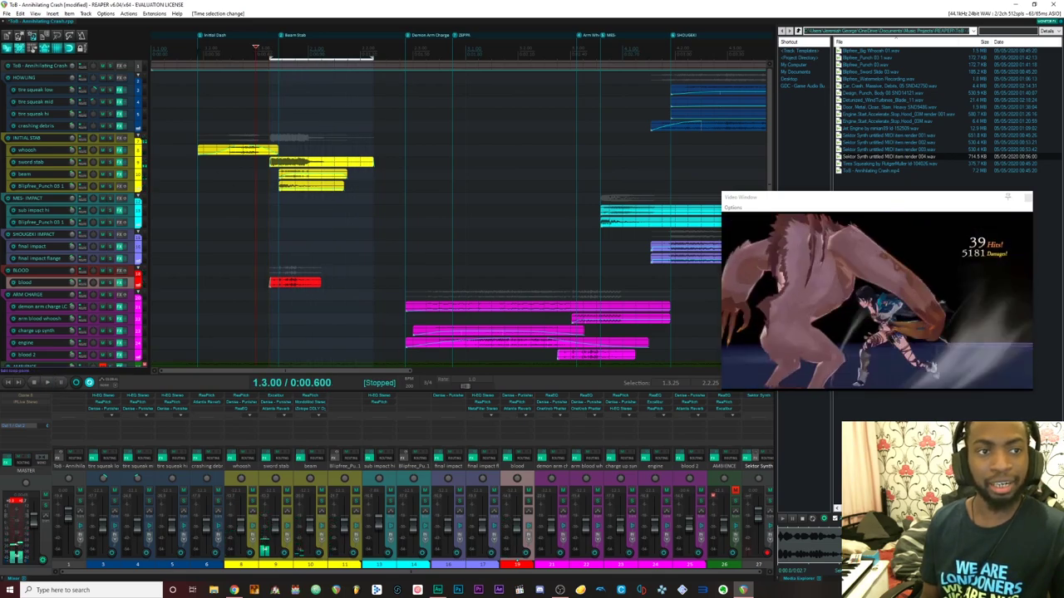
Select the time range from the Initial Dash marker to the sword stab's end and play the combined layers through it
{"action": "left_click_drag", "start_coordinate": [199, 58], "coordinate": [374, 83]}
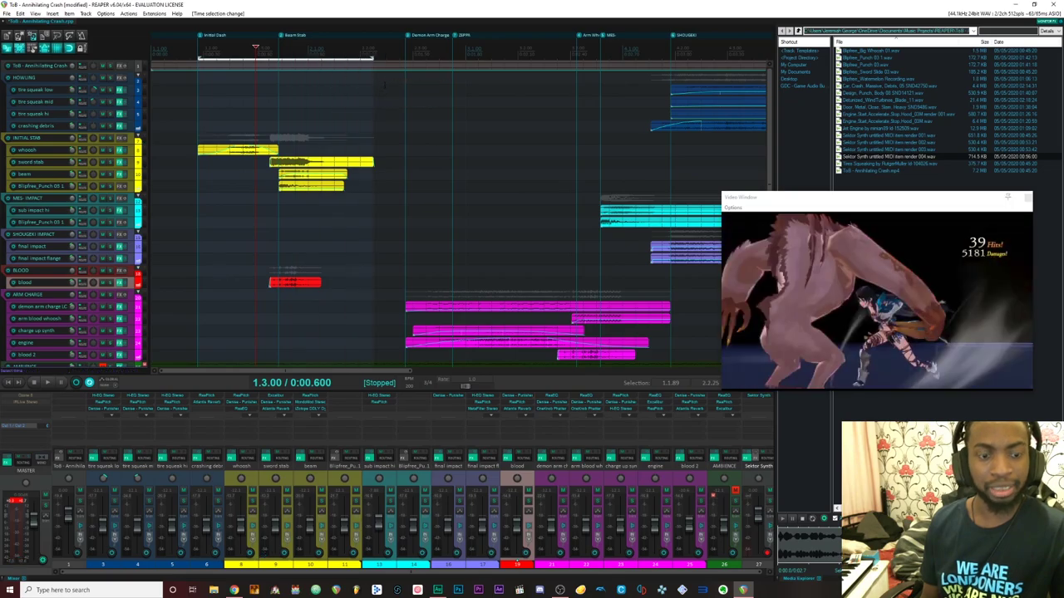
{"action": "key", "text": "space"}
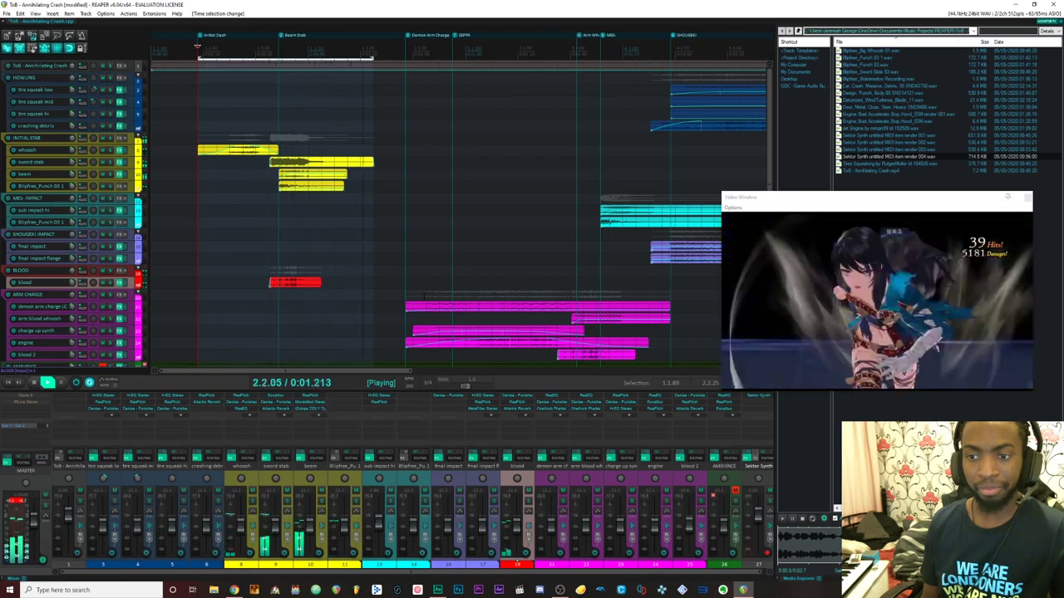
{"action": "key", "text": "space"}
{"action": "left_click", "coordinate": [282, 47]}
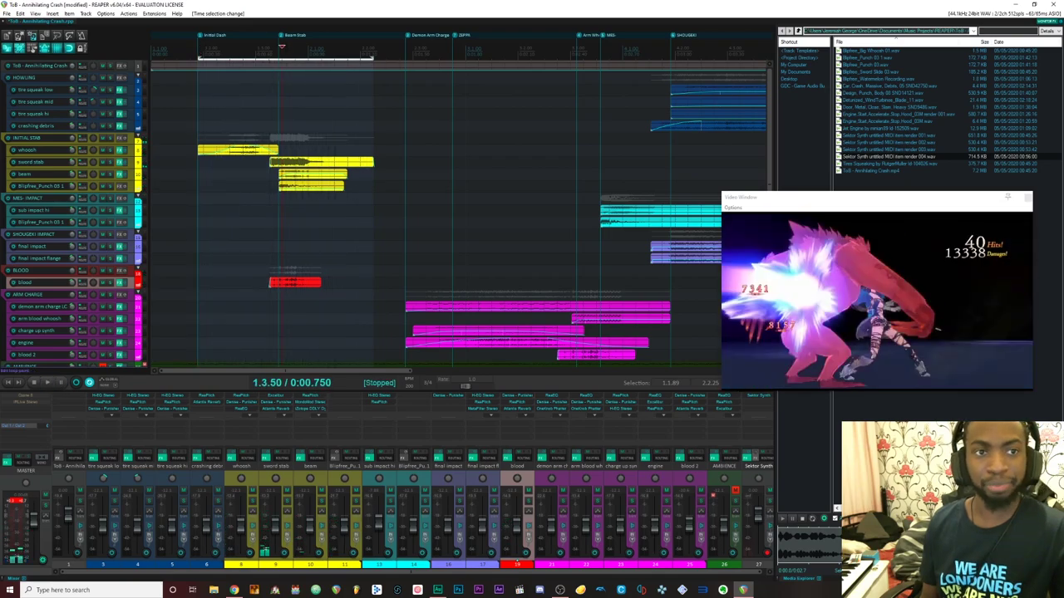
{"action": "left_click", "coordinate": [373, 48]}
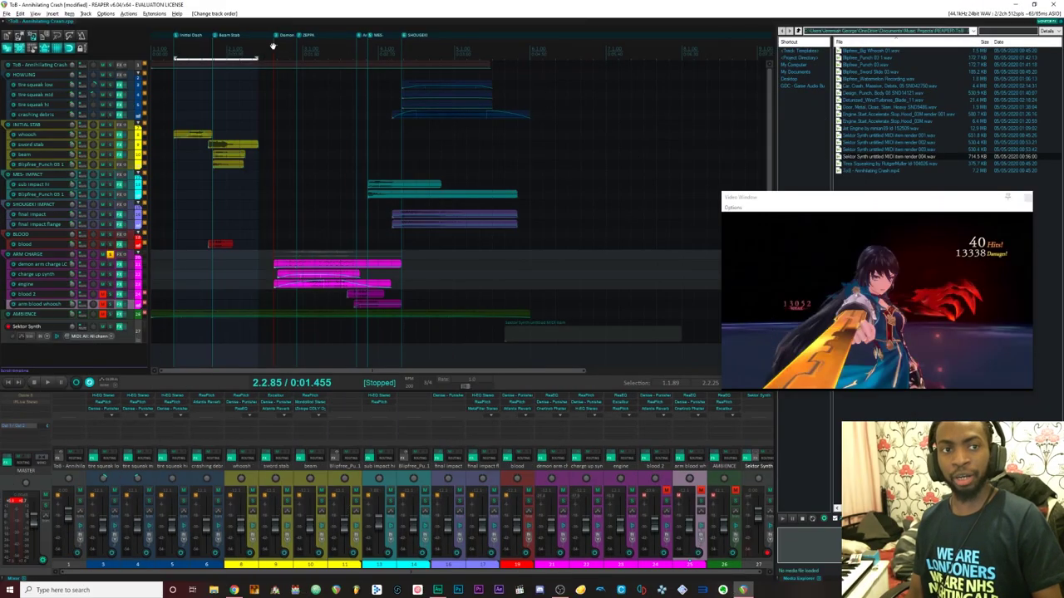
Scrub the game video forward from the Demon Arm Charge marker to examine the arm charge animation
{"action": "left_click_drag", "start_coordinate": [272, 45], "coordinate": [369, 75]}
{"action": "left_click", "coordinate": [273, 46]}
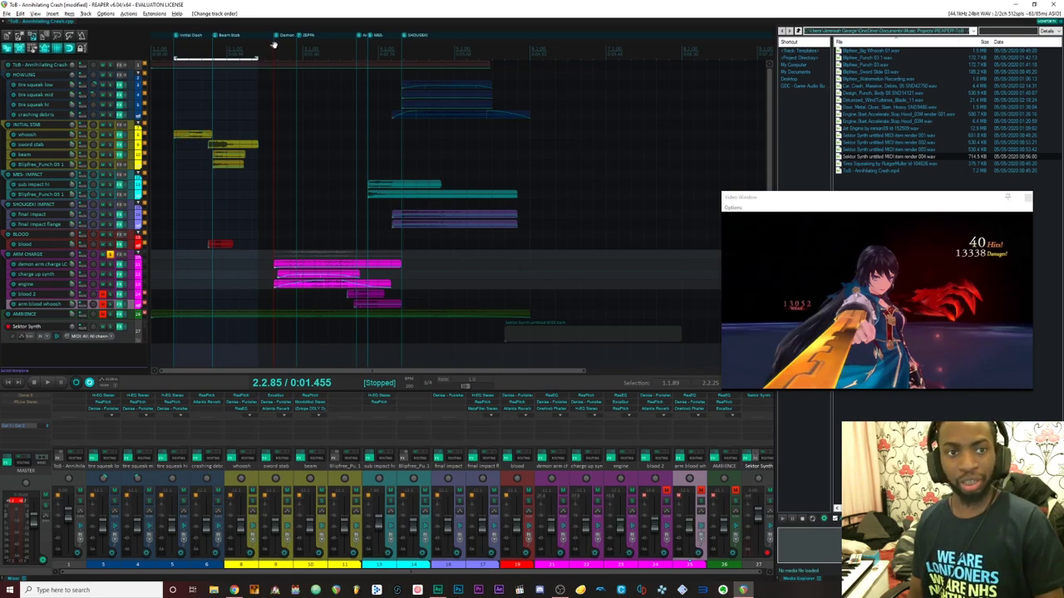
{"action": "left_click_drag", "start_coordinate": [273, 44], "coordinate": [315, 62]}
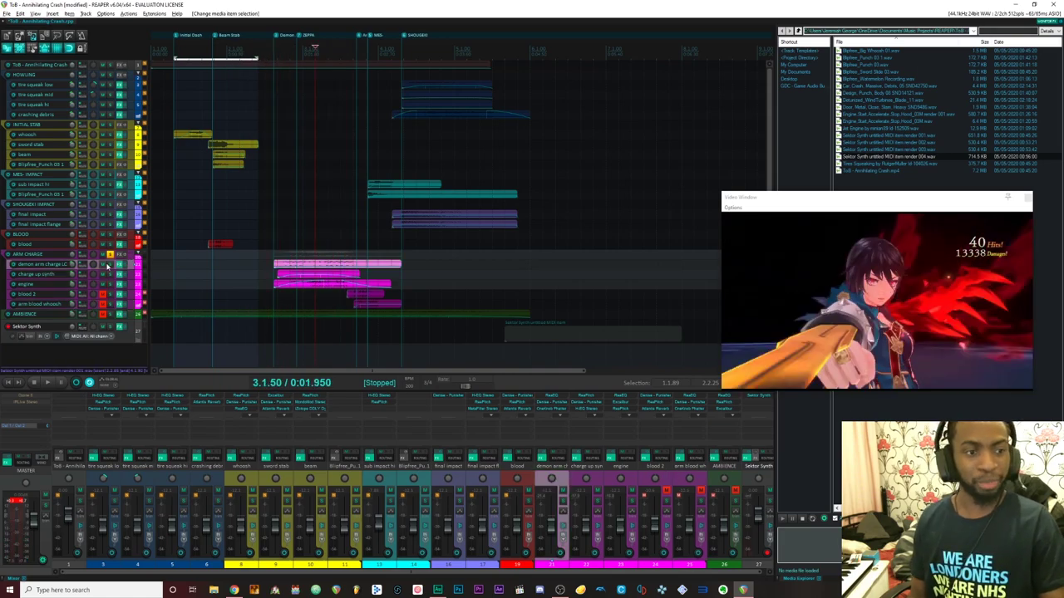
Solo the demon arm charge LO track and audition its source sample, Sektor Synth untitled MIDI item render 001
{"action": "left_click", "coordinate": [109, 264]}
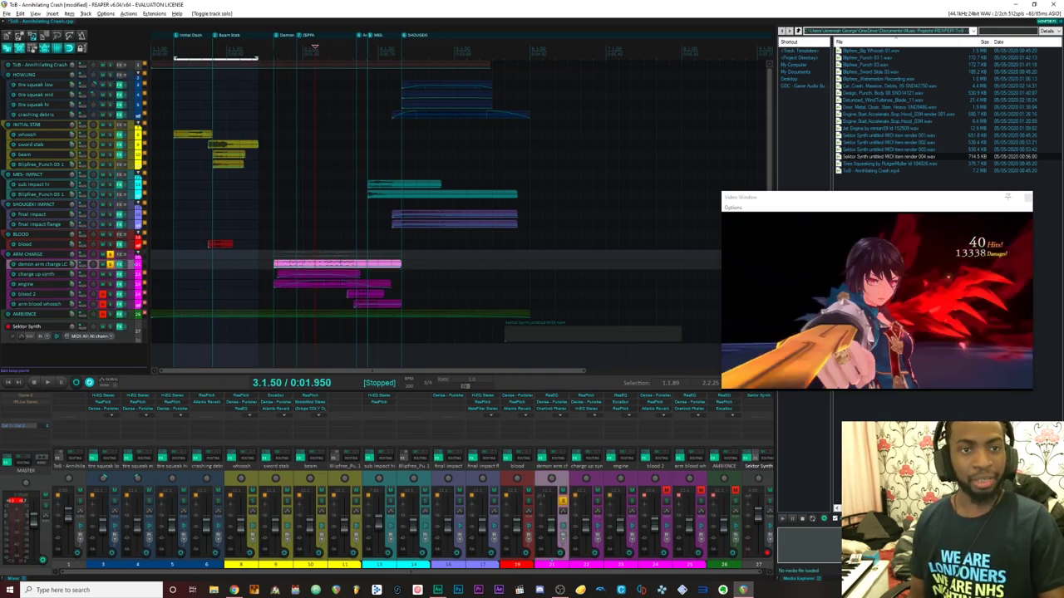
{"action": "left_click", "coordinate": [881, 136]}
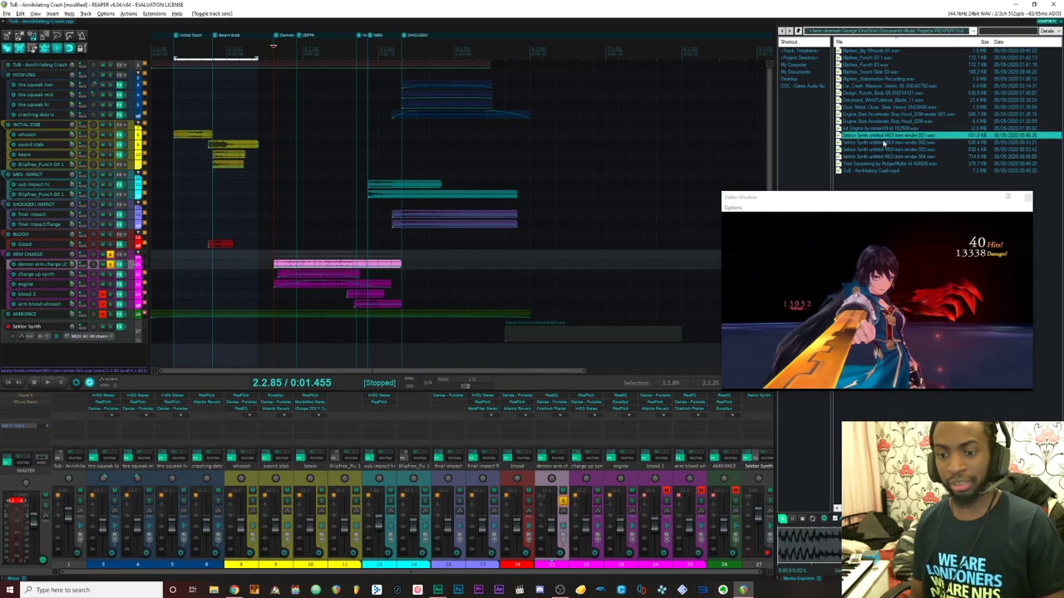
Examine the demon arm charge LO track's FX chain, from Atlantis Reverb and ReaPitch through OneKnob Phatter, Punisher and ReaEQ
{"action": "left_click", "coordinate": [125, 268]}
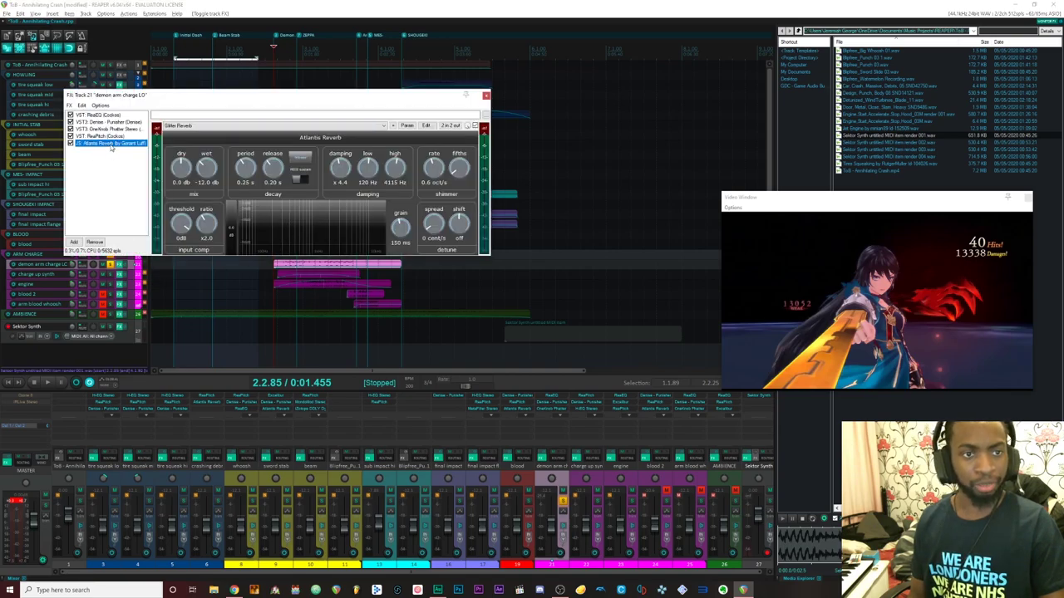
{"action": "left_click", "coordinate": [108, 137]}
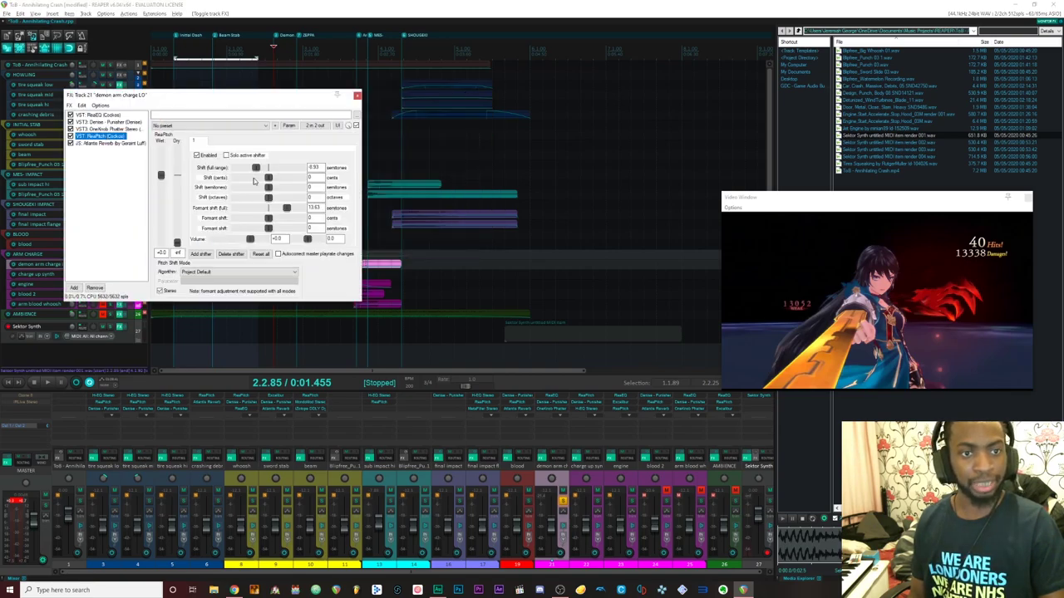
{"action": "left_click", "coordinate": [108, 129]}
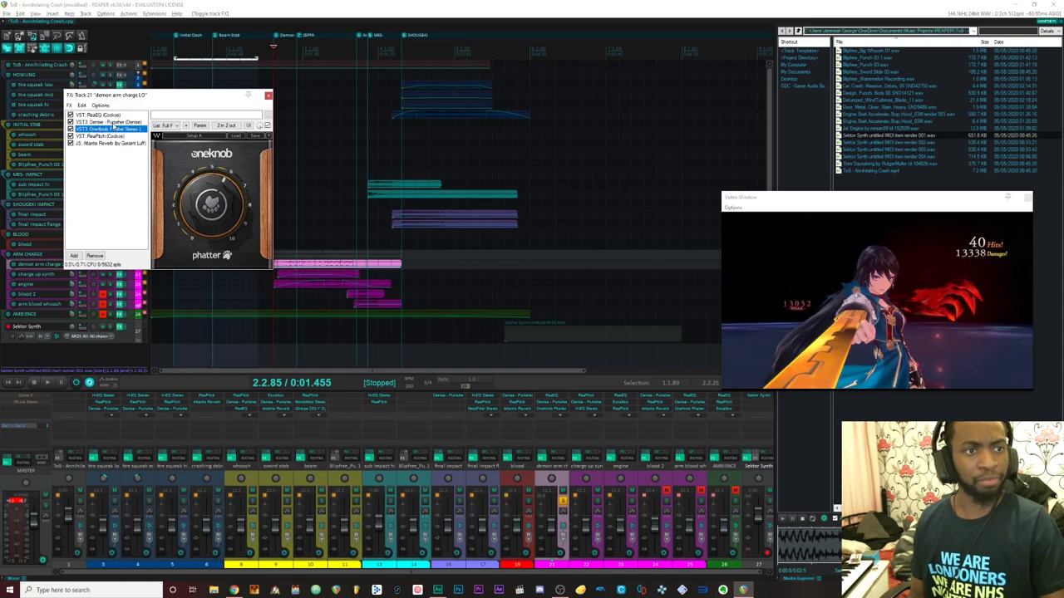
{"action": "left_click", "coordinate": [111, 123]}
{"action": "left_click", "coordinate": [111, 115]}
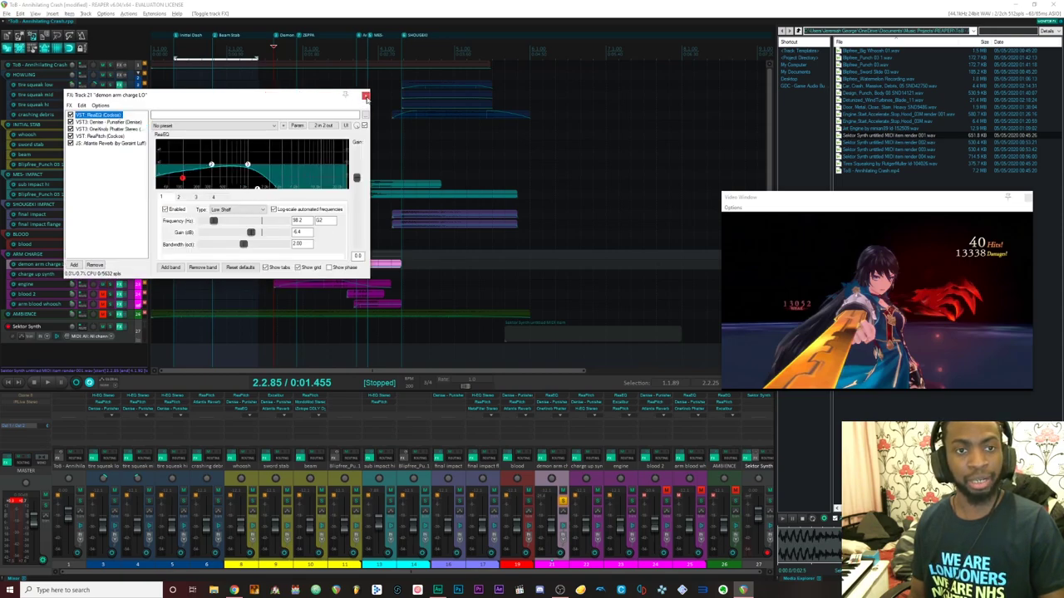
{"action": "left_click", "coordinate": [365, 96]}
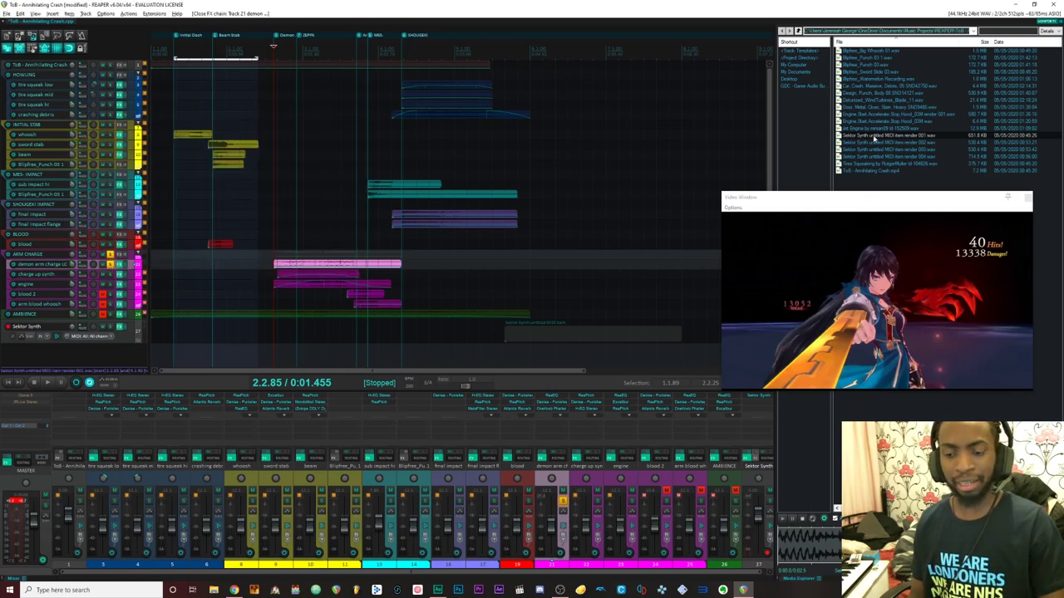
Replay the Sektor Synth render 001 sample and compare it with playback of the processed demon arm charge LO track
{"action": "left_click", "coordinate": [782, 519]}
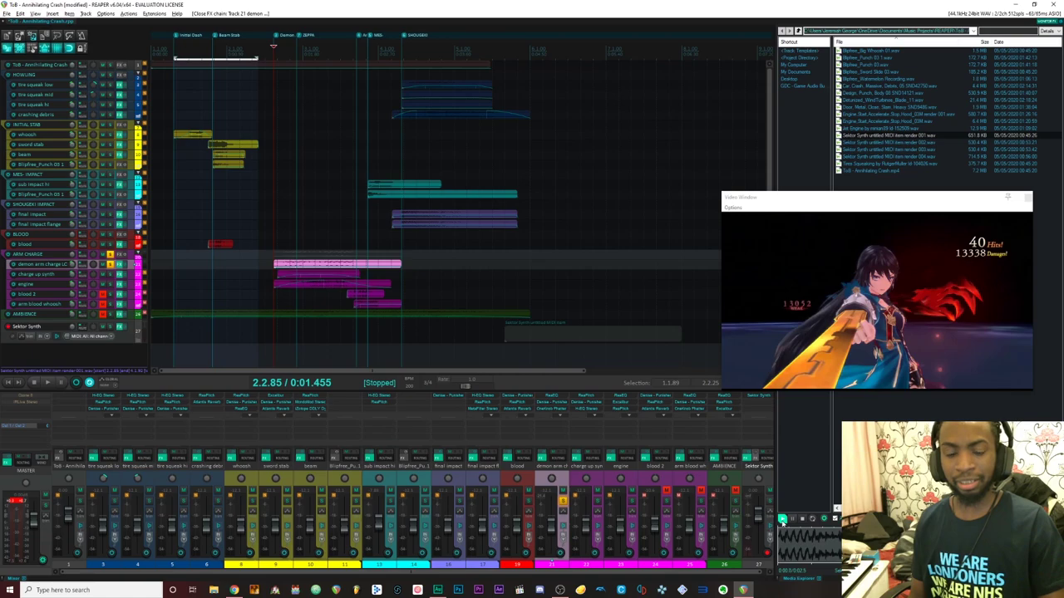
{"action": "left_click", "coordinate": [803, 519]}
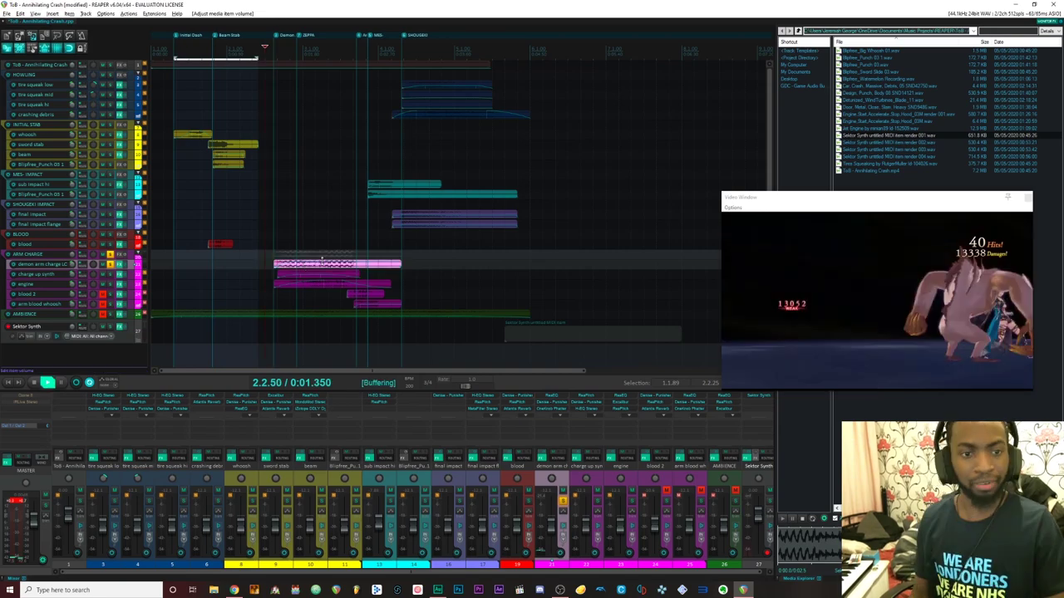
{"action": "key", "text": "space"}
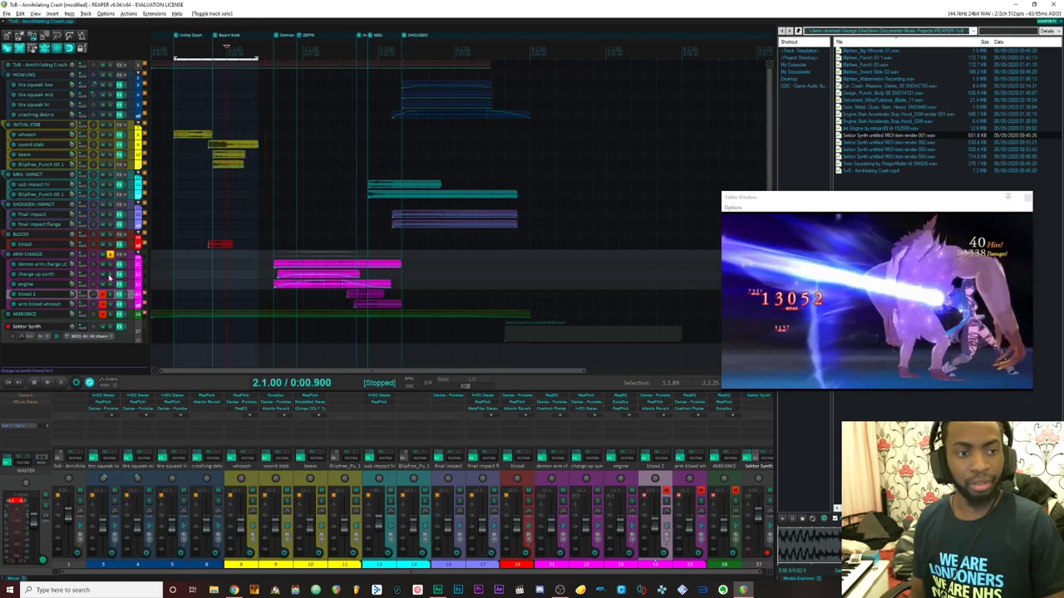
Solo the charge up synth track, select its item and audition its Jet Engine source sample
{"action": "left_click", "coordinate": [110, 275]}
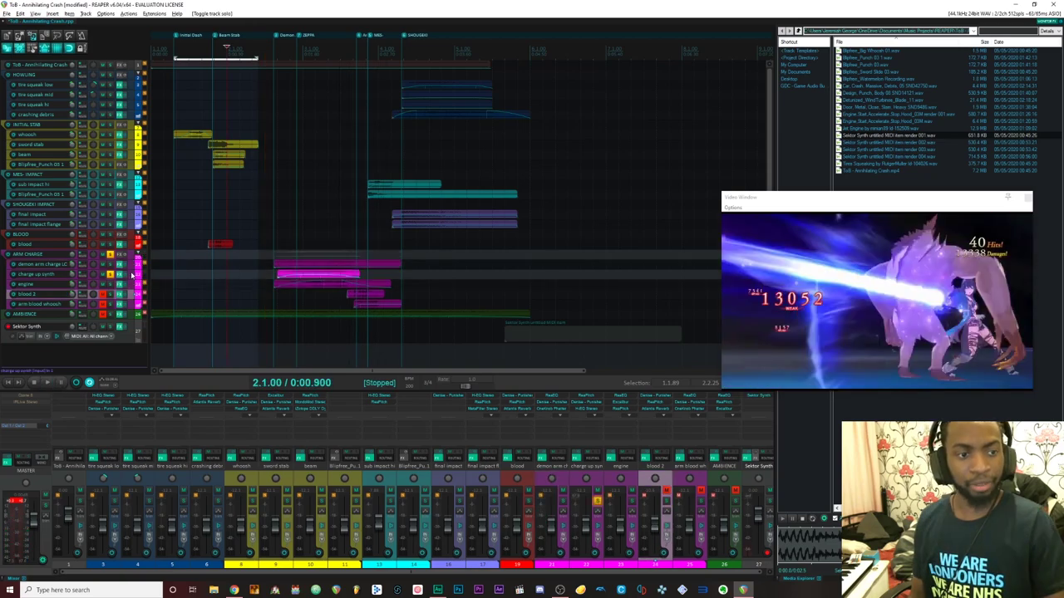
{"action": "left_click", "coordinate": [131, 275]}
{"action": "left_click", "coordinate": [277, 277]}
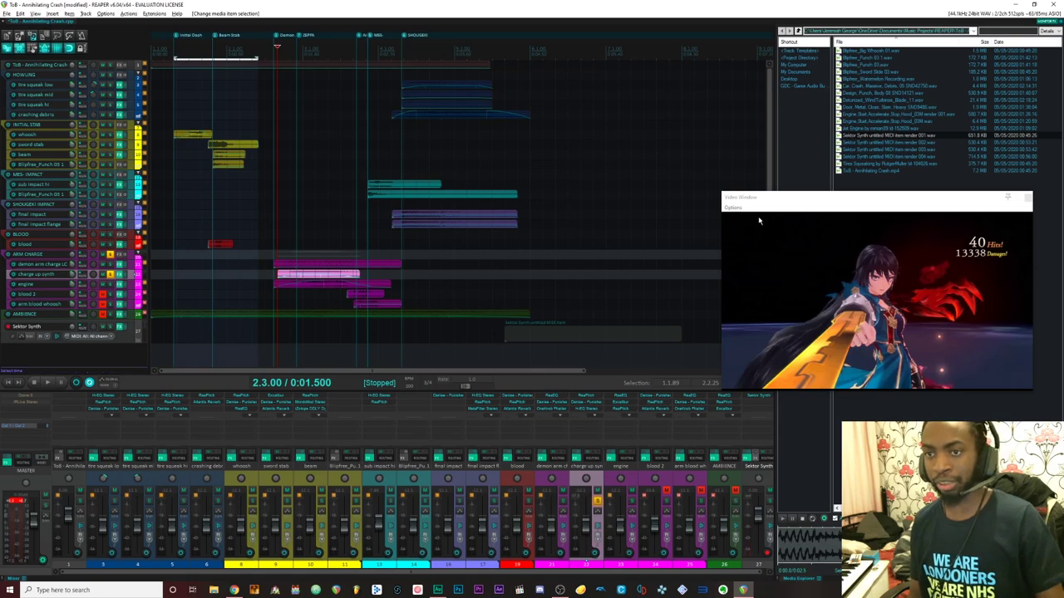
{"action": "left_click", "coordinate": [859, 129]}
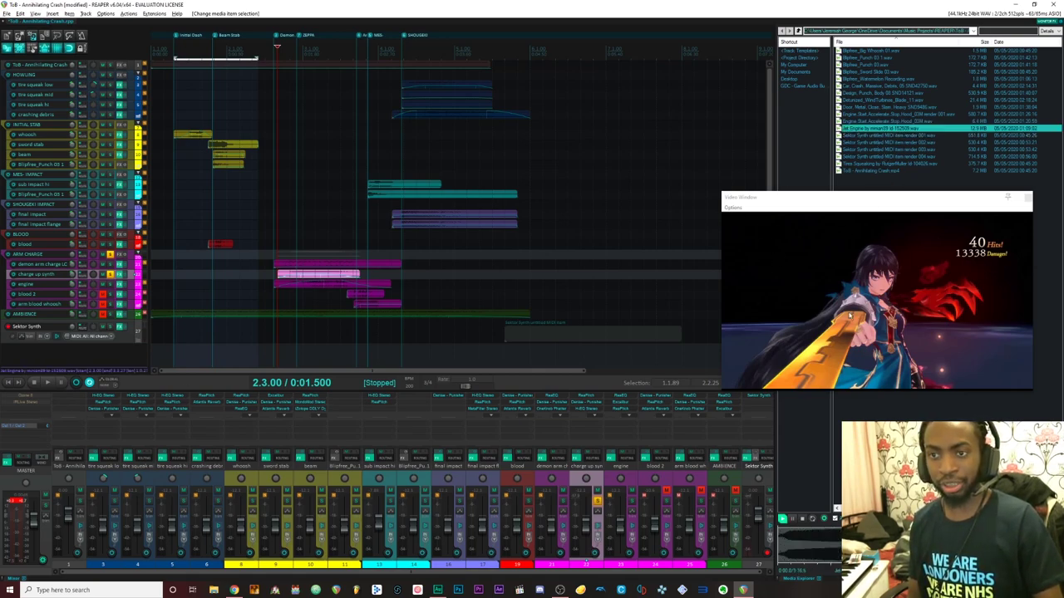
{"action": "left_click", "coordinate": [802, 519]}
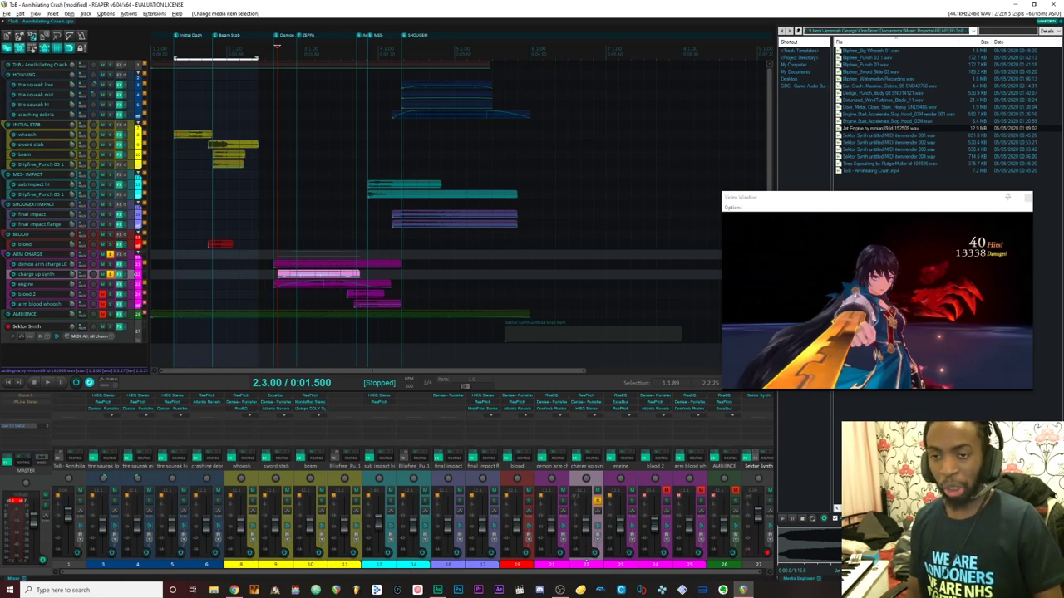
Play the soloed charge up synth track from 0:01.500 with its effects bypassed
{"action": "left_click", "coordinate": [121, 274]}
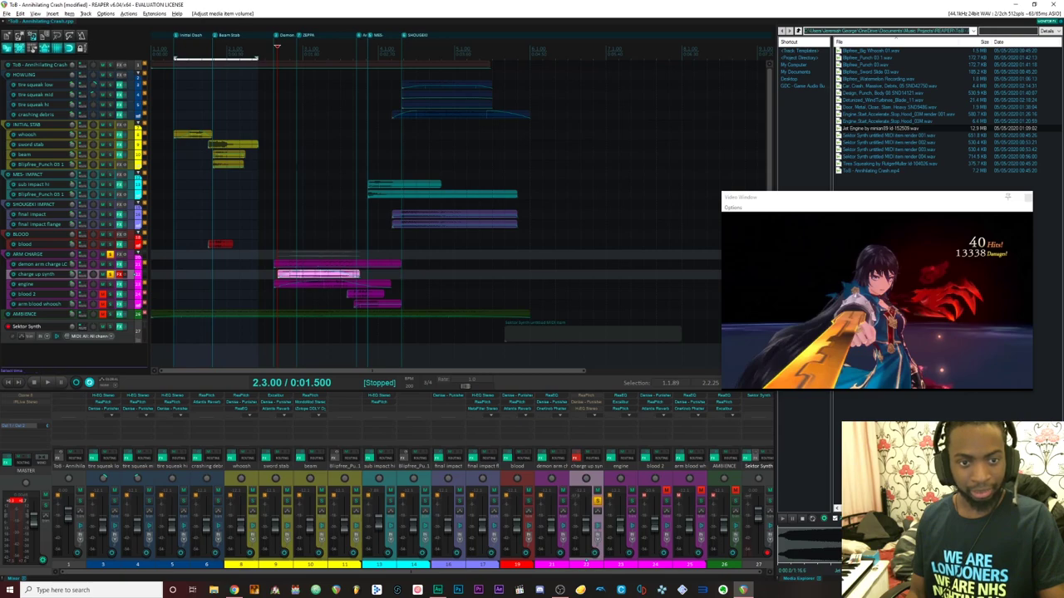
{"action": "key", "text": "space"}
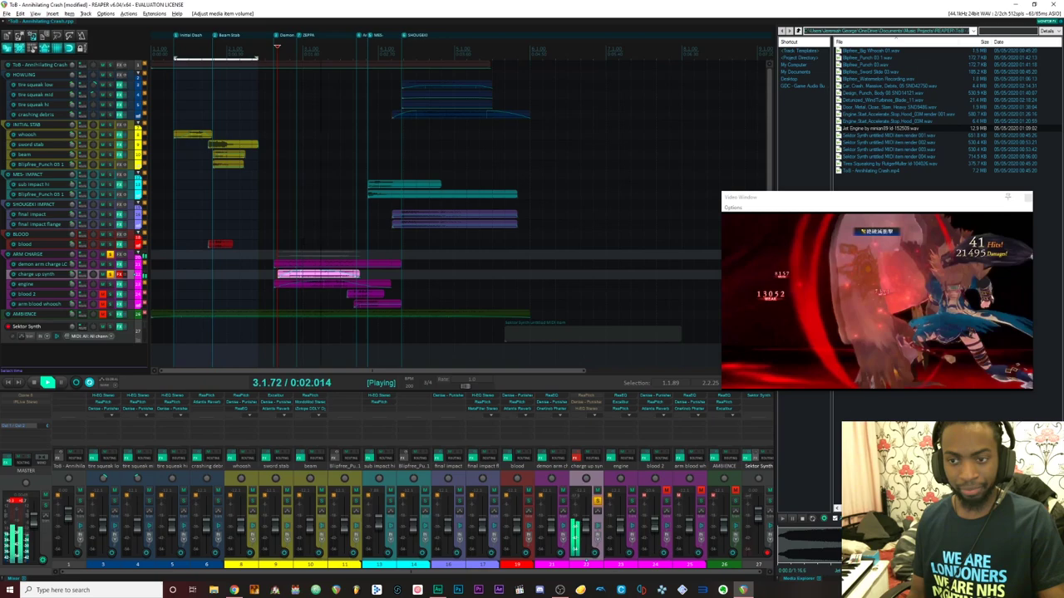
{"action": "key", "text": "space"}
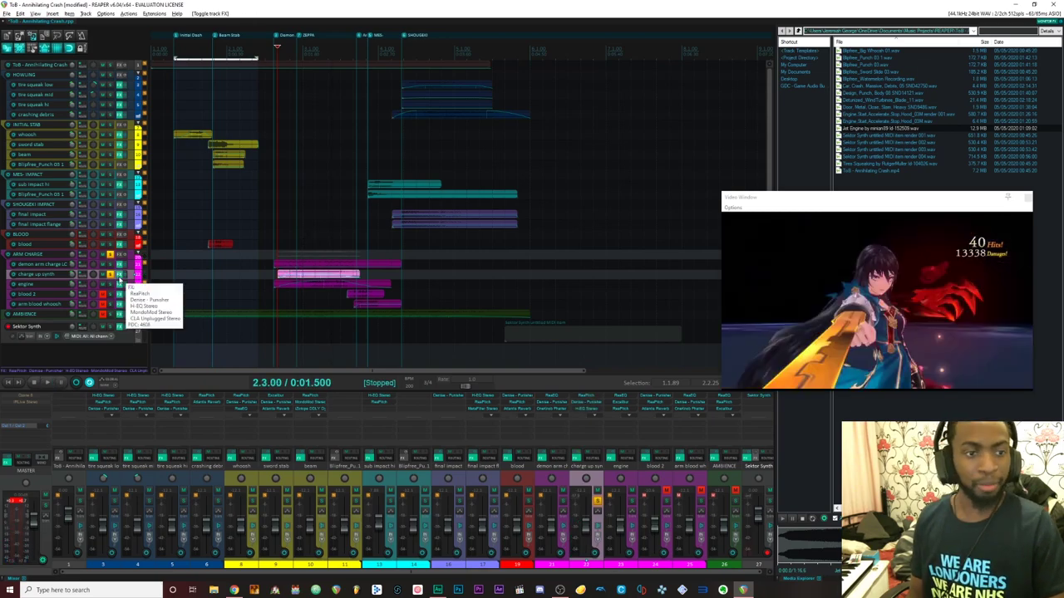
Open the charge up synth track's FX chain, move its window clear of the track, and examine ReaPitch and H-EQ
{"action": "left_click", "coordinate": [121, 273]}
{"action": "left_click_drag", "start_coordinate": [481, 67], "coordinate": [400, 76]}
{"action": "left_click", "coordinate": [366, 87]}
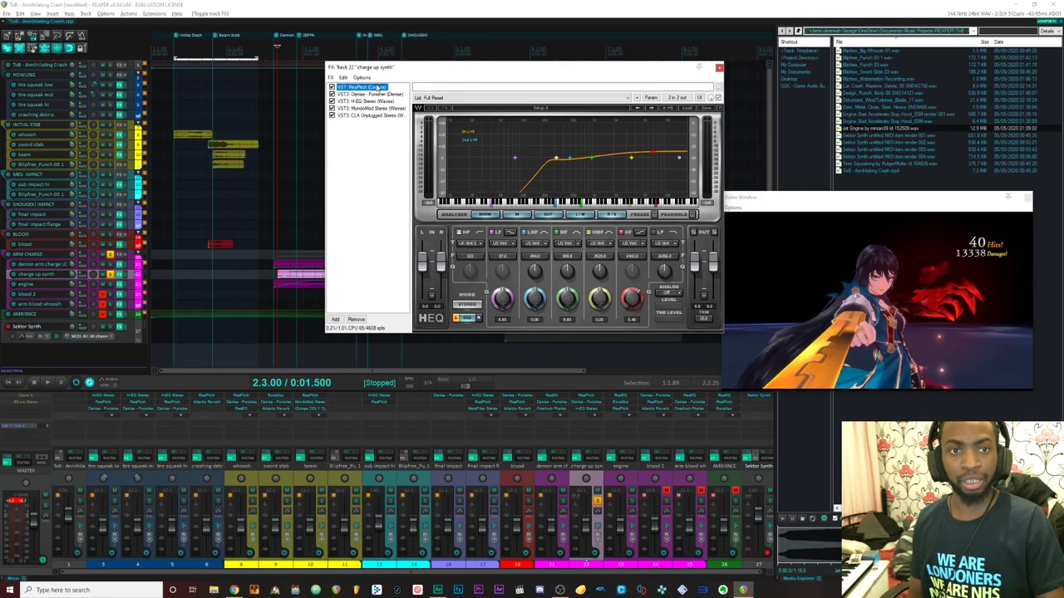
{"action": "left_click_drag", "start_coordinate": [489, 72], "coordinate": [434, 63]}
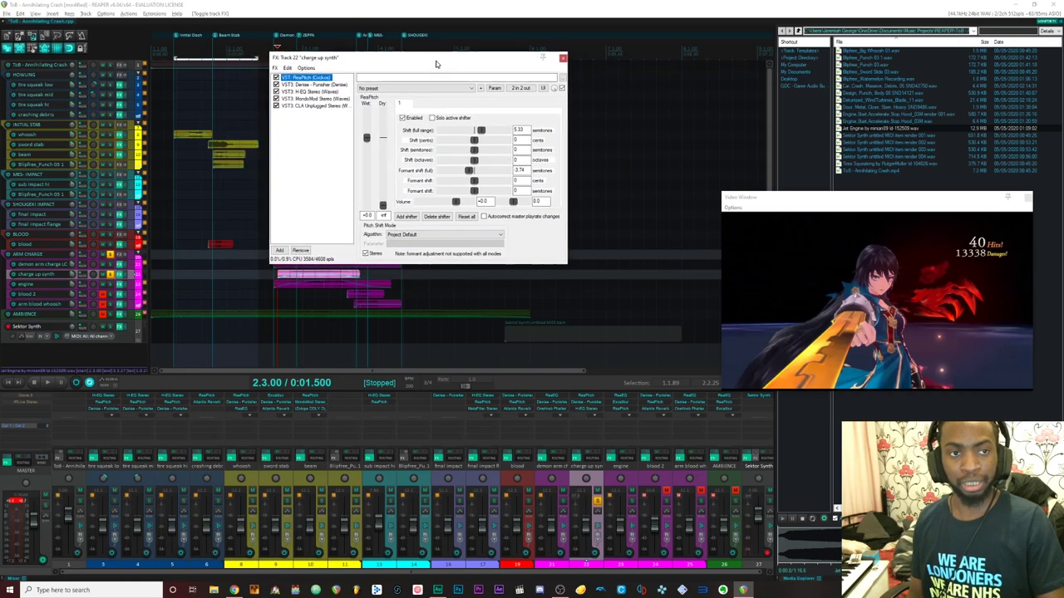
{"action": "left_click", "coordinate": [319, 93]}
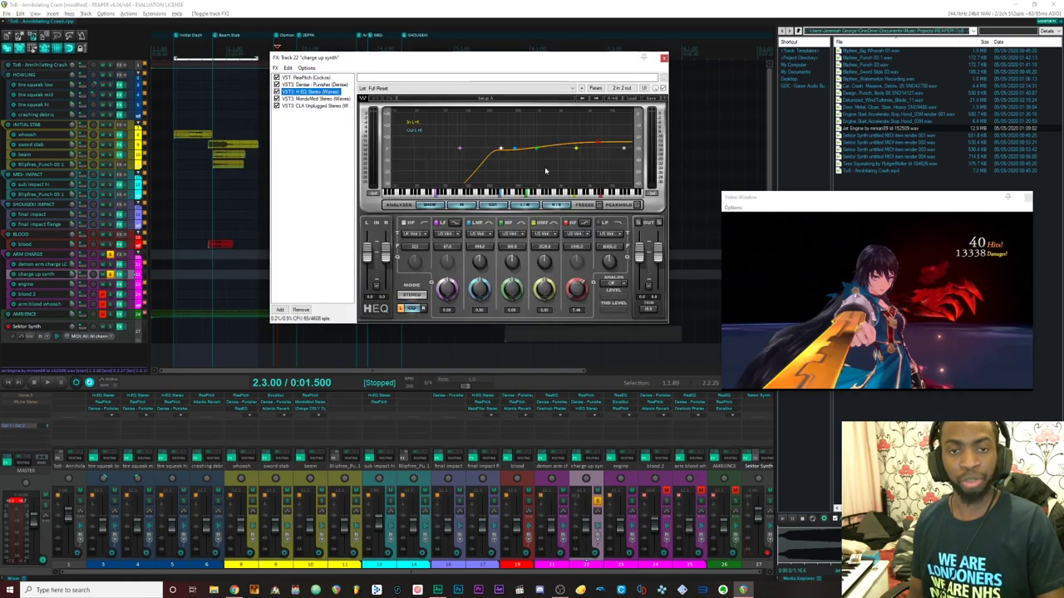
Examine the Punisher and MondoMod effects in the charge up synth chain and move the FX window clear of the track's item
{"action": "left_click", "coordinate": [314, 99]}
{"action": "left_click", "coordinate": [314, 93]}
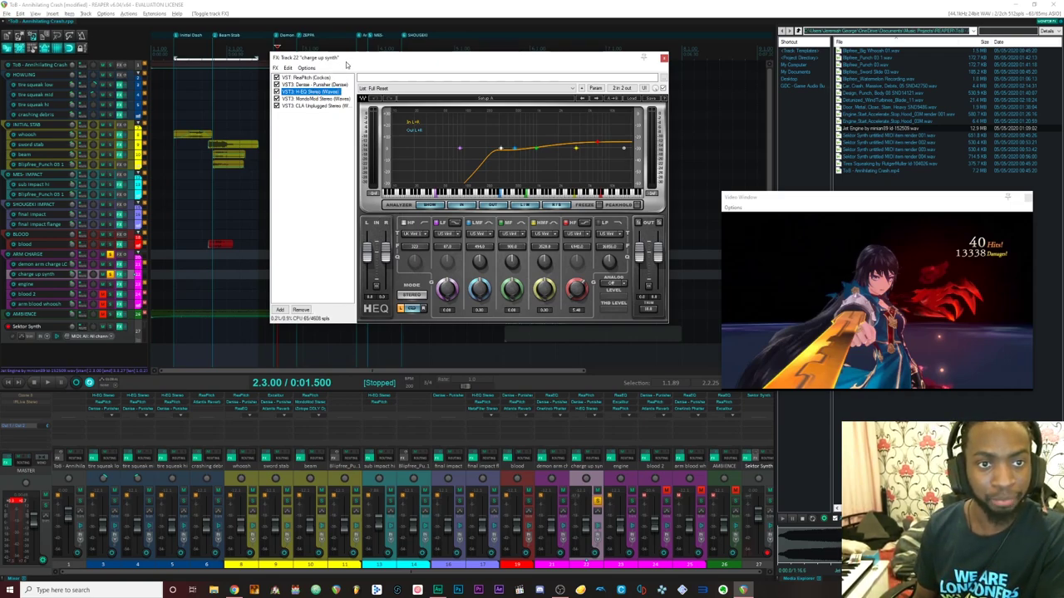
{"action": "left_click", "coordinate": [324, 84]}
{"action": "left_click", "coordinate": [324, 99]}
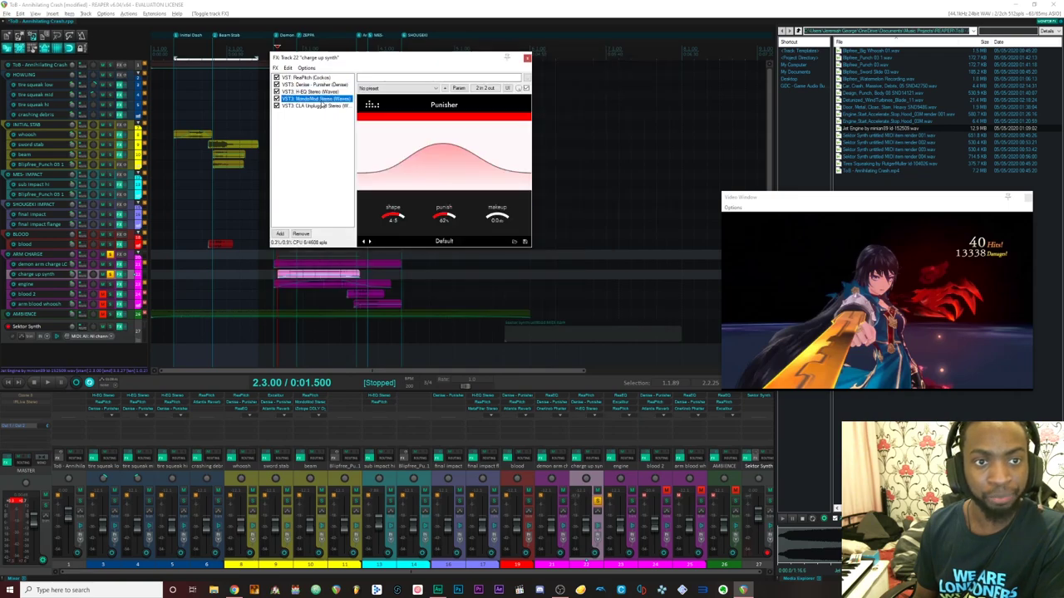
{"action": "left_click_drag", "start_coordinate": [410, 63], "coordinate": [447, 81]}
{"action": "left_click", "coordinate": [315, 118]}
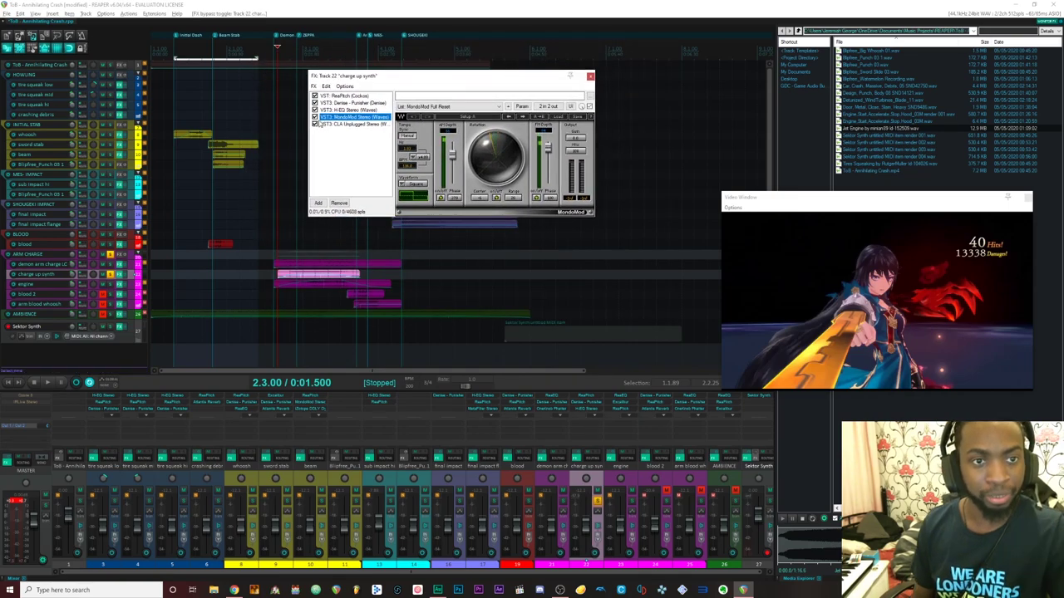
Raise the charge up synth item's volume and play the soloed track from 0:01.500
{"action": "left_click_drag", "start_coordinate": [313, 272], "coordinate": [313, 262]}
{"action": "key", "text": "space"}
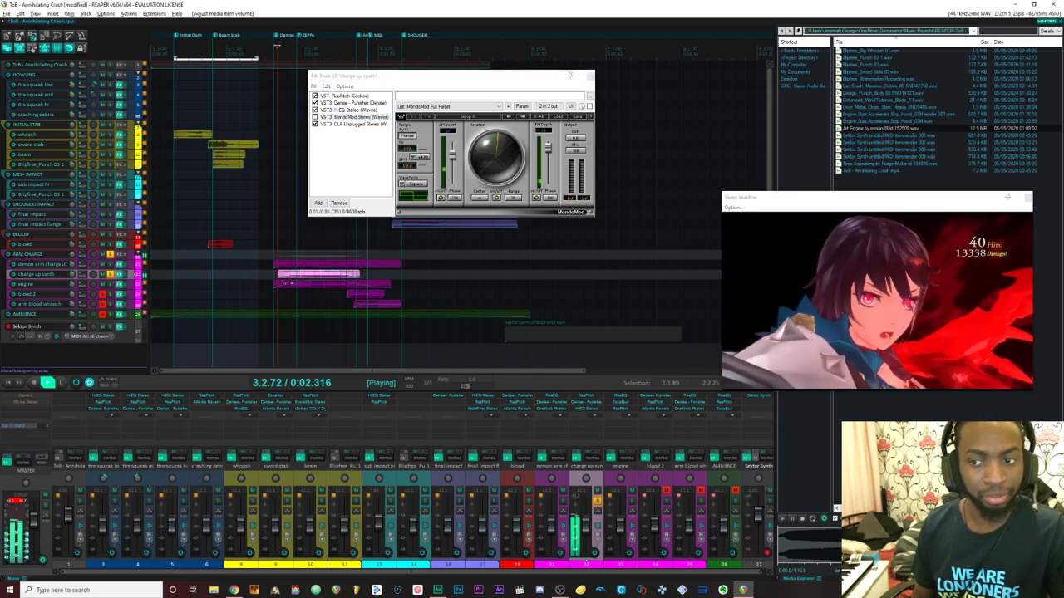
{"action": "key", "text": "space"}
{"action": "key", "text": "space"}
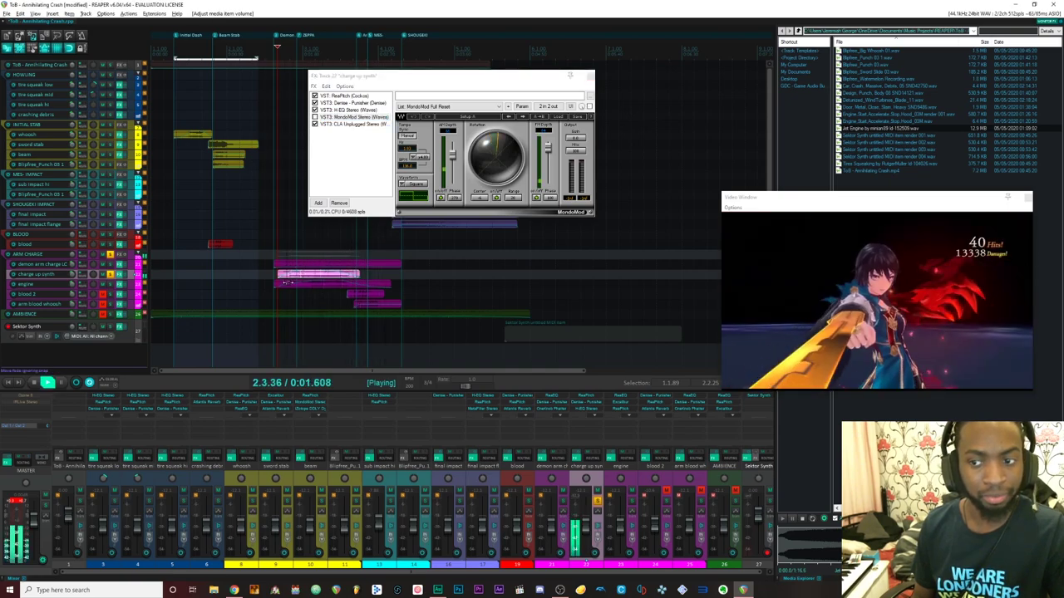
{"action": "key", "text": "space"}
Toggle the bypass of MondoMod on the charge up synth track and play the track to compare the sound
{"action": "left_click", "coordinate": [315, 124]}
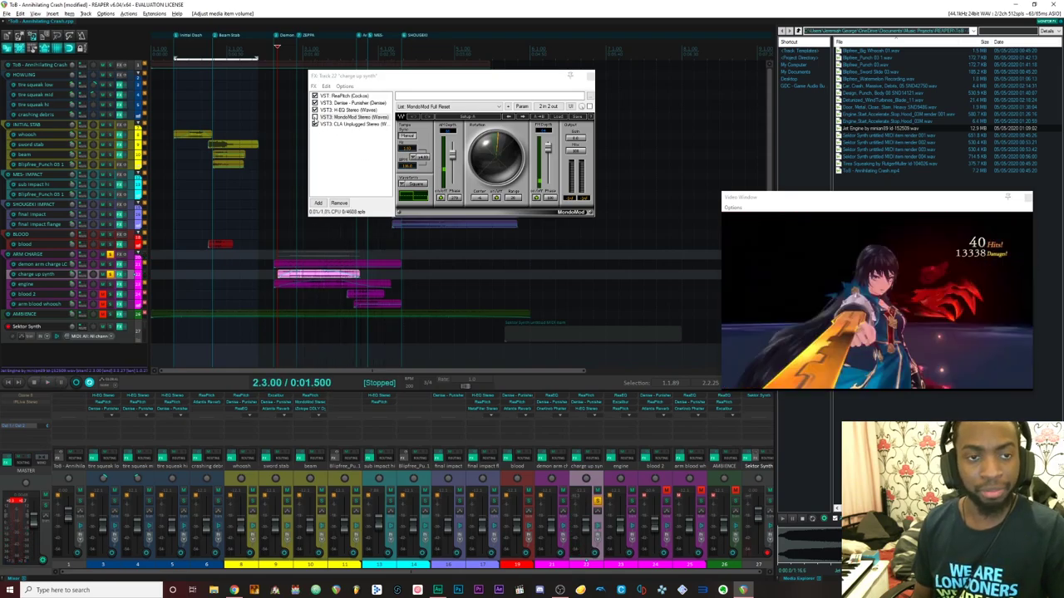
{"action": "left_click", "coordinate": [347, 117]}
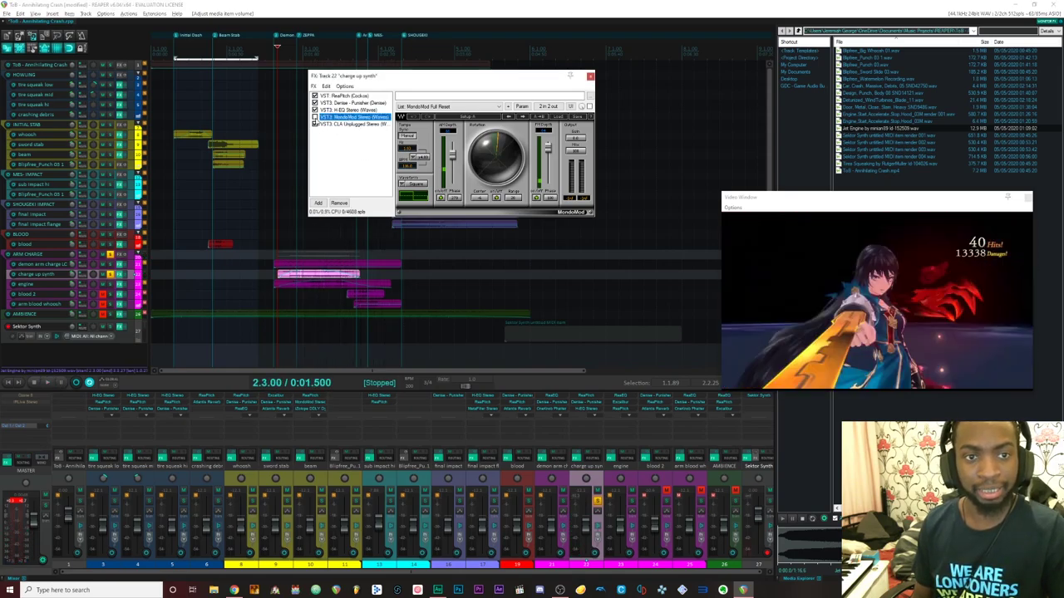
{"action": "left_click", "coordinate": [315, 118]}
{"action": "key", "text": "space"}
{"action": "key", "text": "space"}
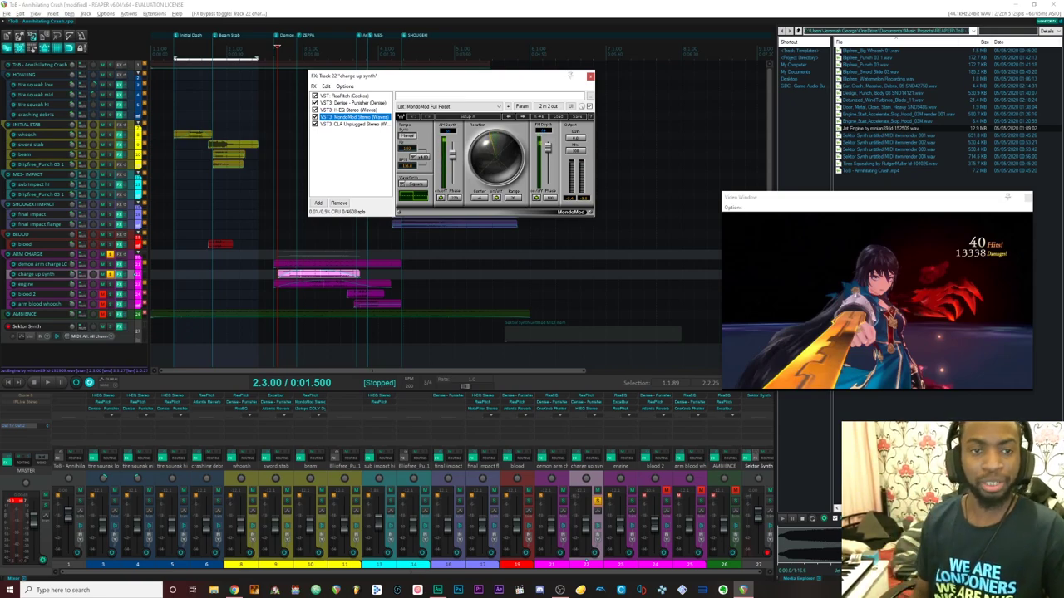
Clear the charge up synth and ARM CHARGE solos, solo the engine track, and audition its Engine_Start_Accelerate_Stop_Hood source sample
{"action": "left_click", "coordinate": [273, 46]}
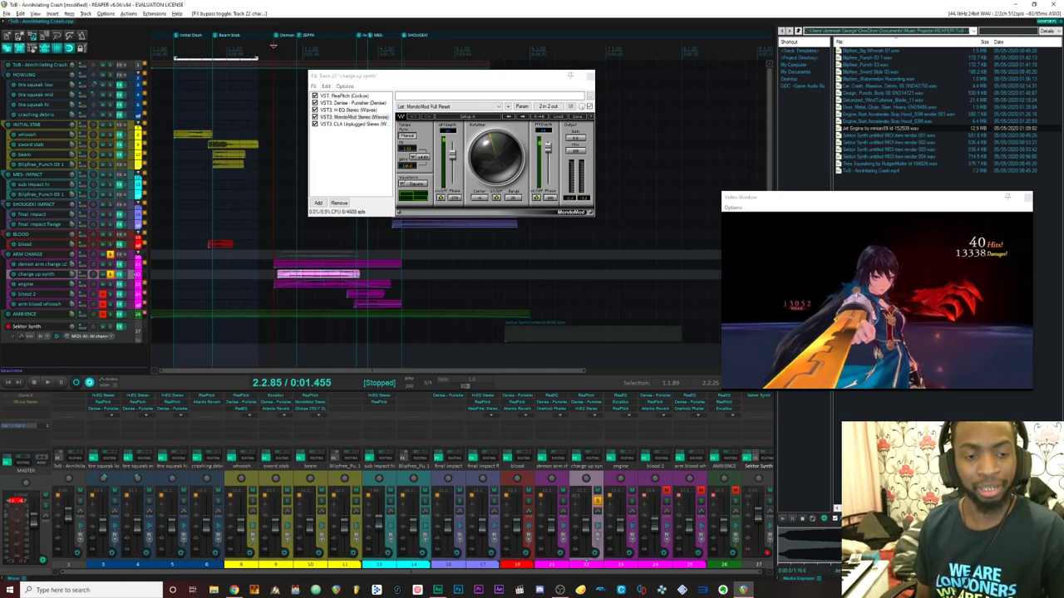
{"action": "left_click", "coordinate": [115, 284]}
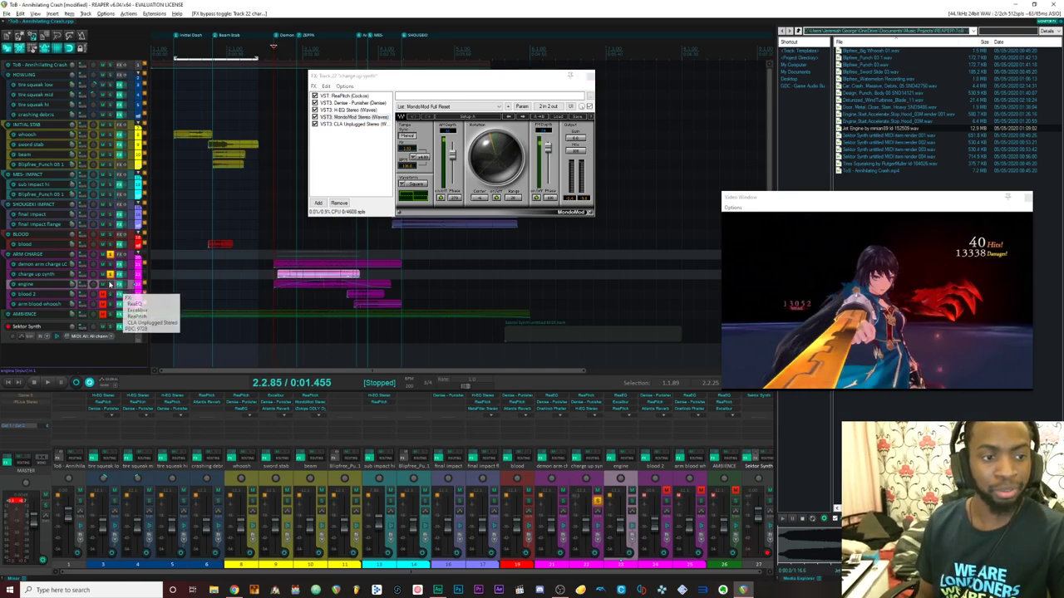
{"action": "left_click", "coordinate": [110, 274]}
{"action": "left_click", "coordinate": [110, 254]}
{"action": "left_click", "coordinate": [111, 287]}
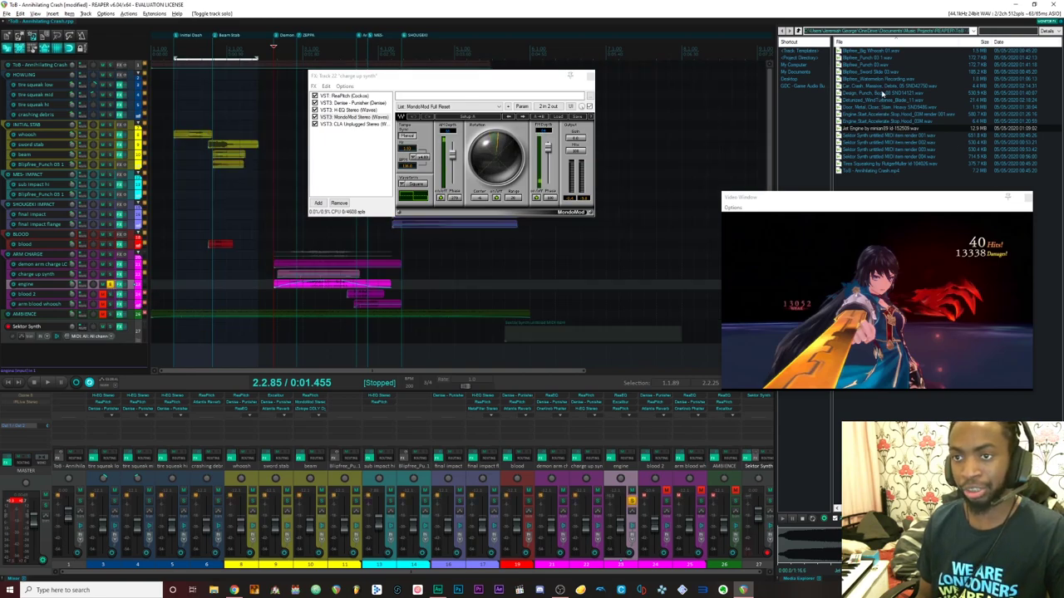
{"action": "left_click", "coordinate": [886, 122]}
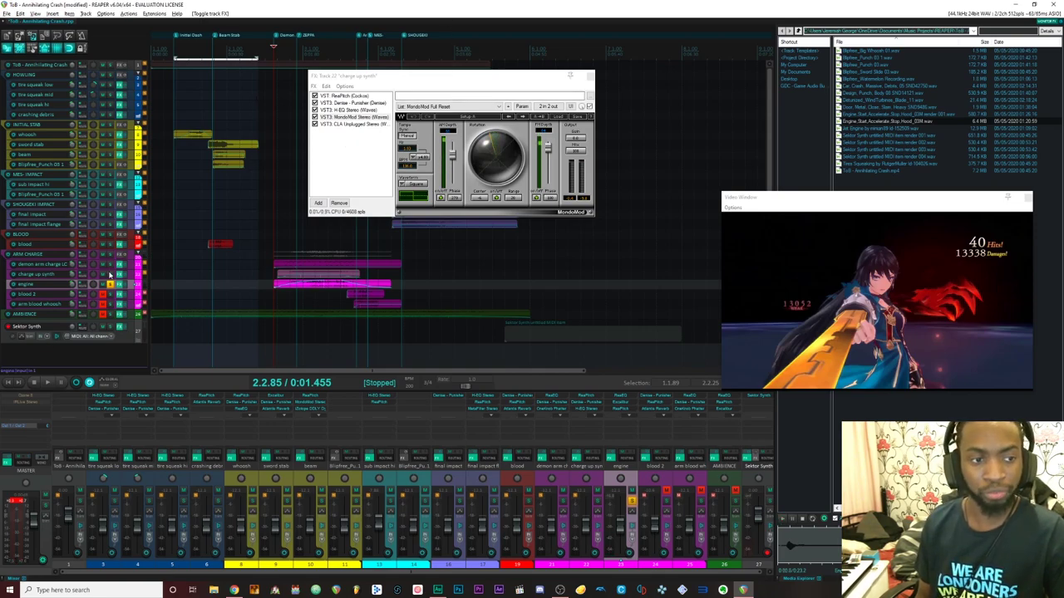
Solo the ARM CHARGE folder instead of engine, play its layers over a 2.2.85 to 3.3.00 time selection, and clear the solo
{"action": "left_click", "coordinate": [111, 285]}
{"action": "left_click", "coordinate": [108, 255]}
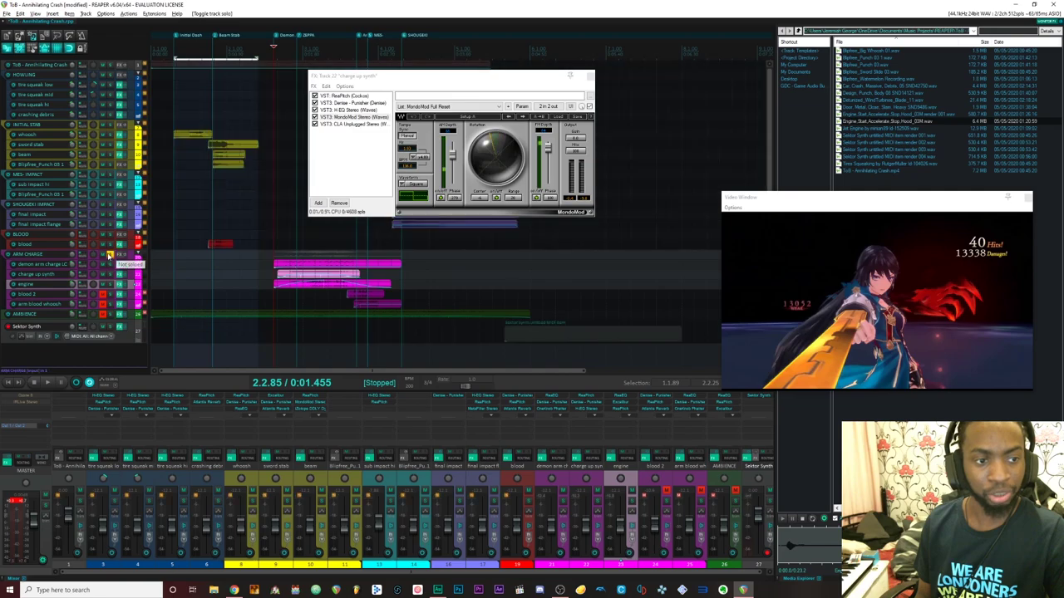
{"action": "key", "text": "space"}
{"action": "key", "text": "space"}
{"action": "left_click_drag", "start_coordinate": [273, 59], "coordinate": [353, 58]}
{"action": "key", "text": "space"}
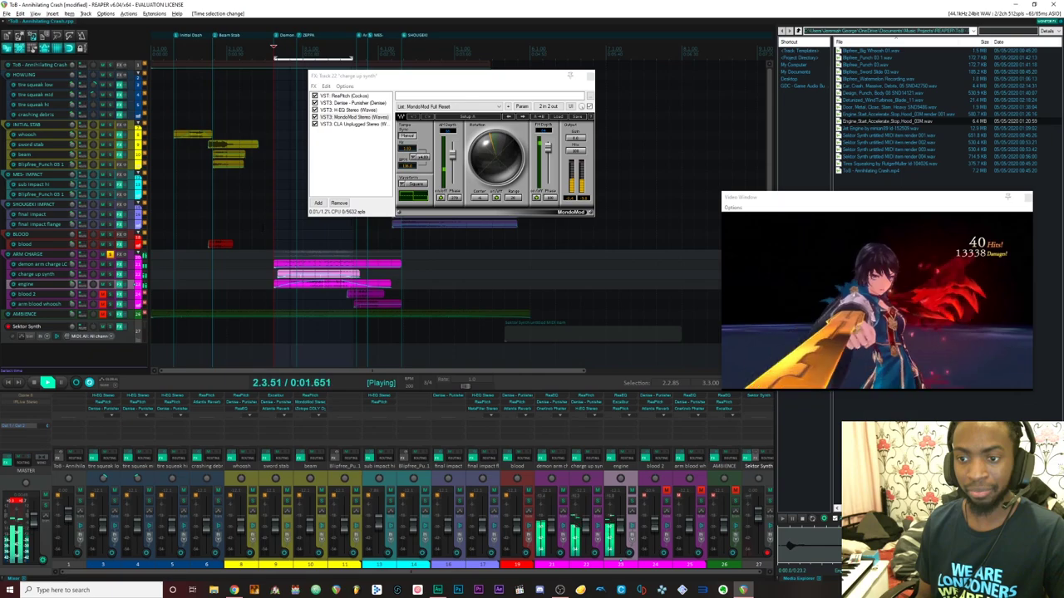
{"action": "key", "text": "space"}
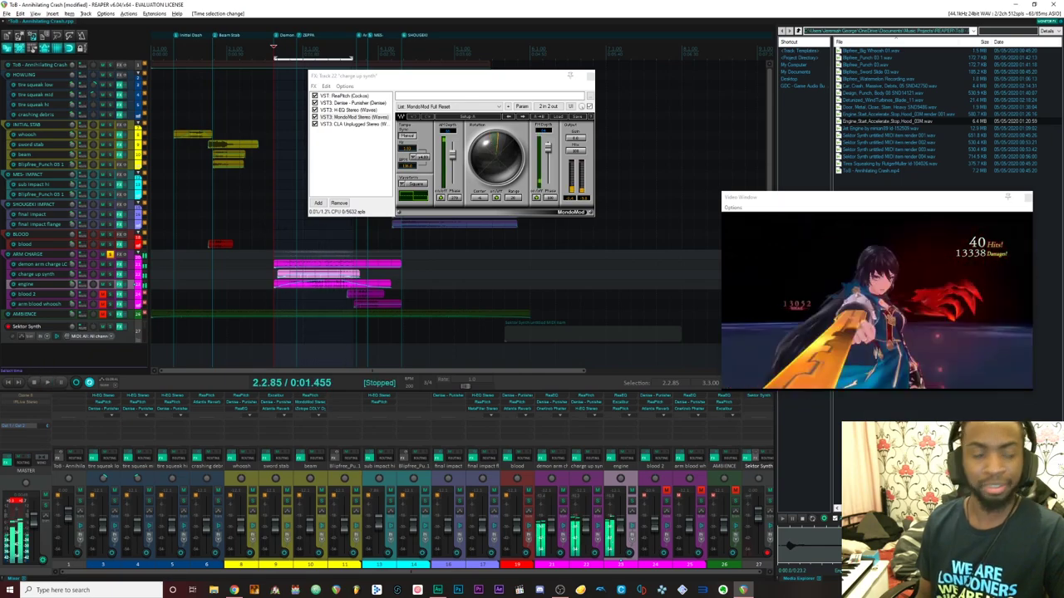
{"action": "left_click", "coordinate": [110, 260]}
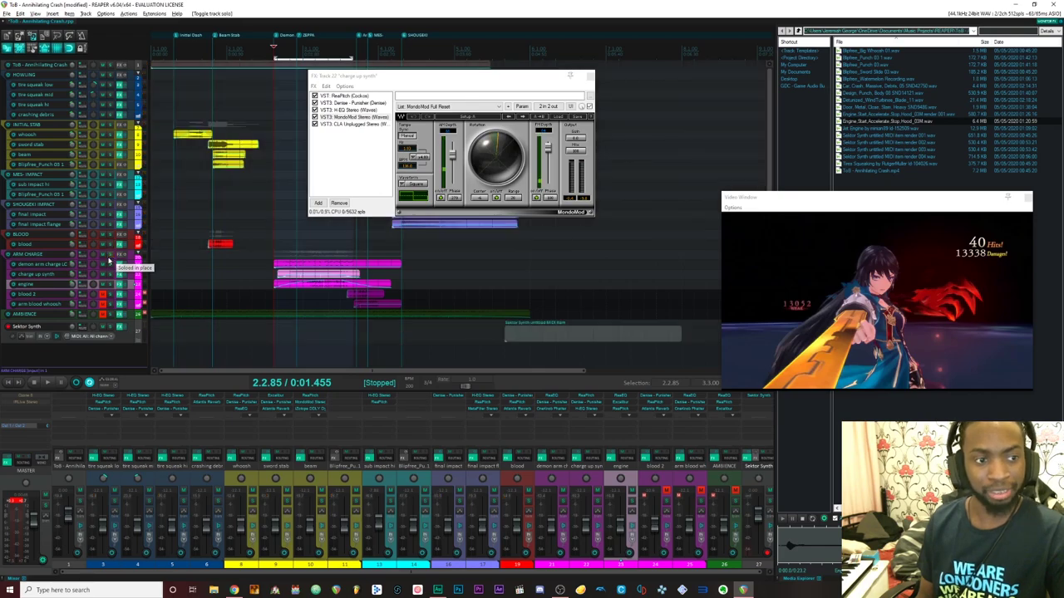
{"action": "left_click", "coordinate": [264, 260]}
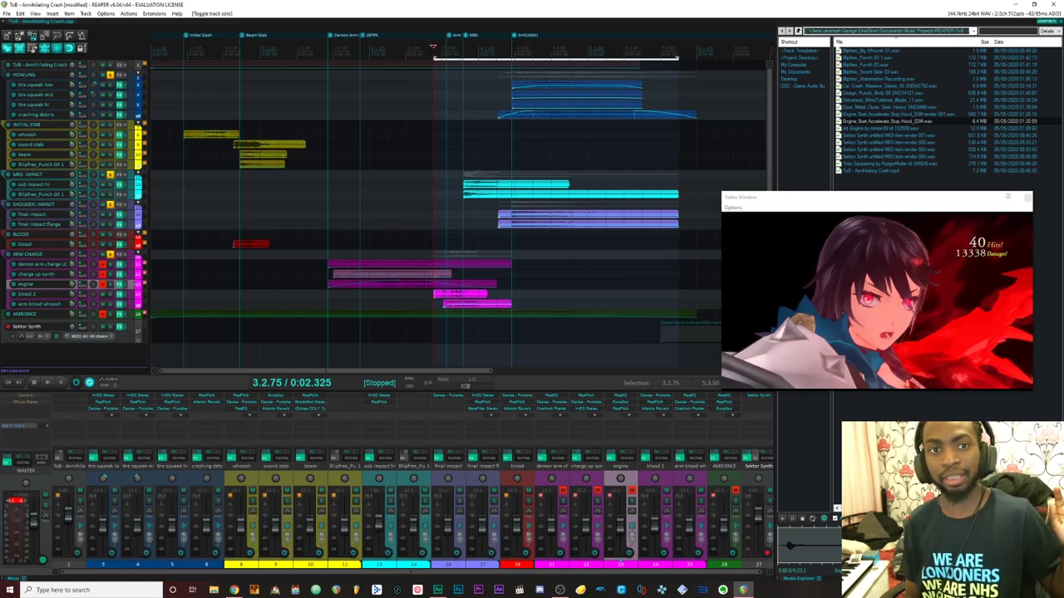
Examine the video frames around the Arm Whoosh marker, including 0:02.316, 0:02.400 and 0:02.437
{"action": "mouse_move", "coordinate": [433, 47]}
{"action": "left_mouse_down"}
{"action": "mouse_move", "coordinate": [647, 106]}
{"action": "mouse_move", "coordinate": [431, 46]}
{"action": "left_mouse_up"}
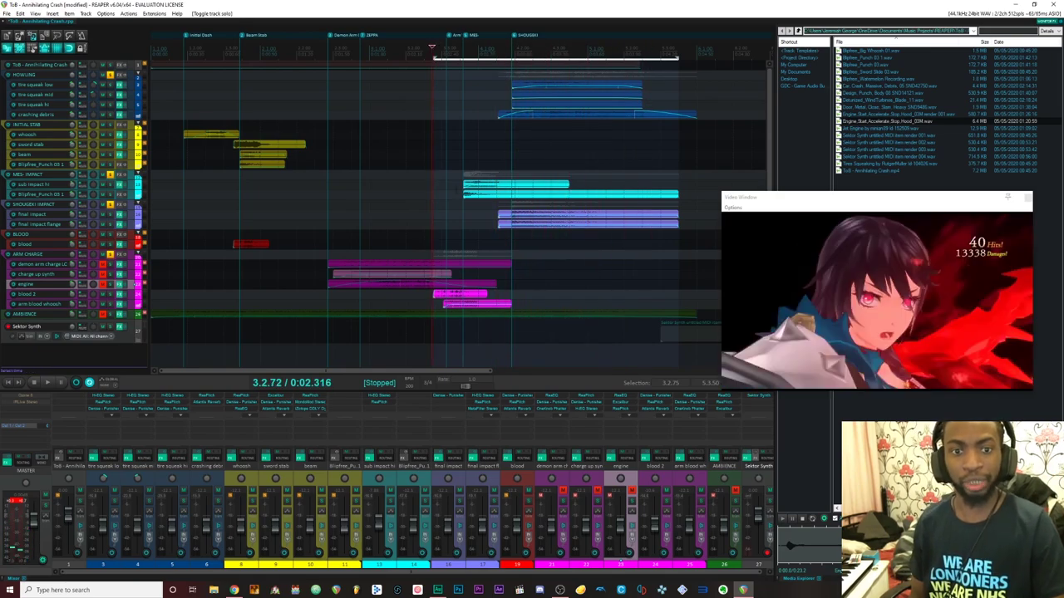
{"action": "left_click", "coordinate": [441, 46]}
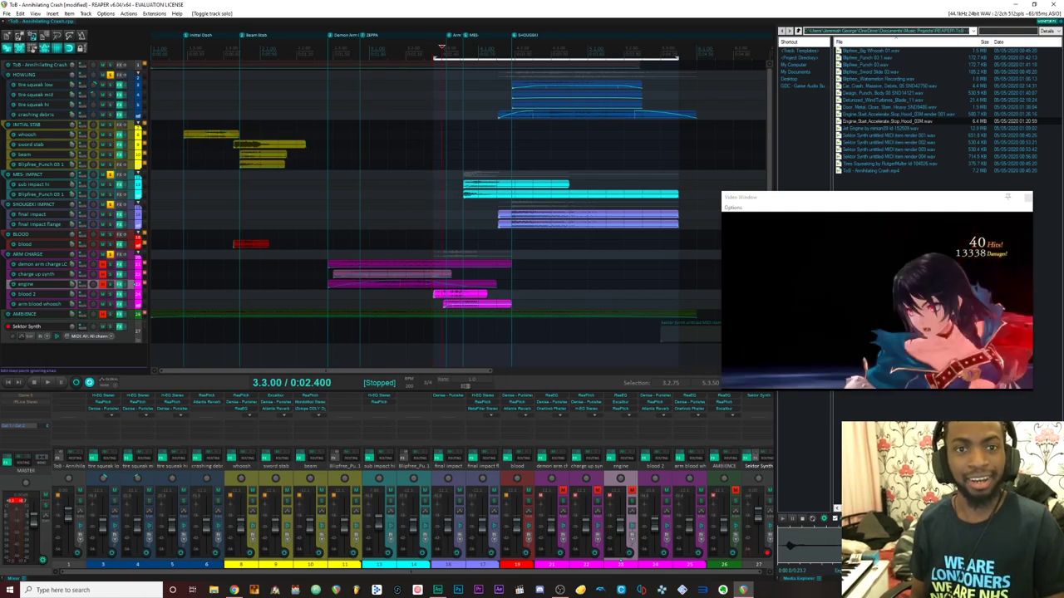
{"action": "scroll", "coordinate": [462, 216], "scroll_direction": "down", "scroll_amount": 1}
{"action": "scroll", "coordinate": [462, 216], "scroll_direction": "up", "scroll_amount": 2}
{"action": "scroll", "coordinate": [461, 216], "scroll_direction": "down", "scroll_amount": 2}
{"action": "scroll", "coordinate": [432, 57], "scroll_direction": "up", "scroll_amount": 5}
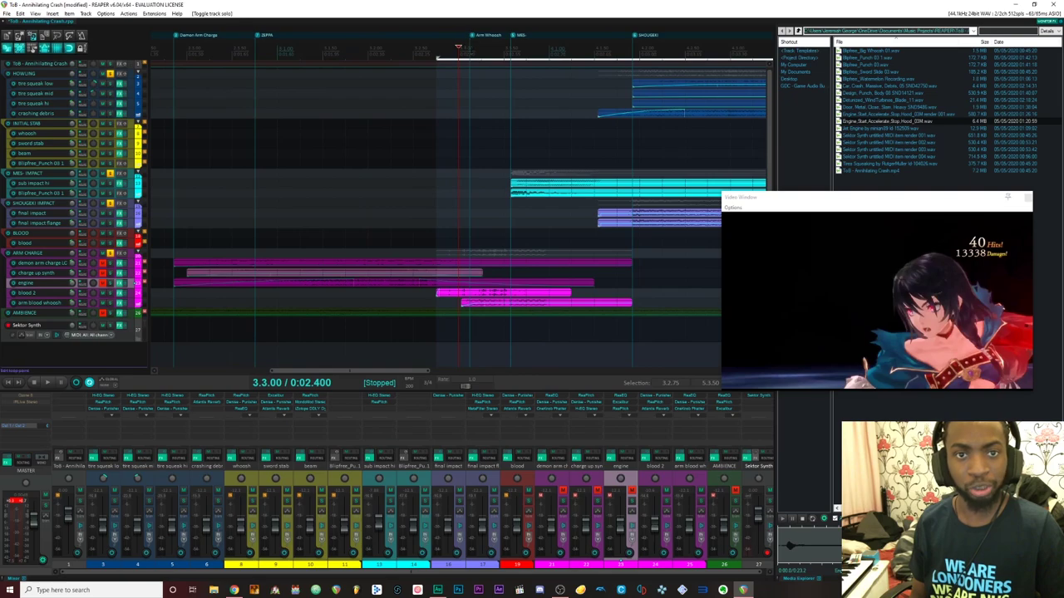
{"action": "left_click", "coordinate": [470, 47]}
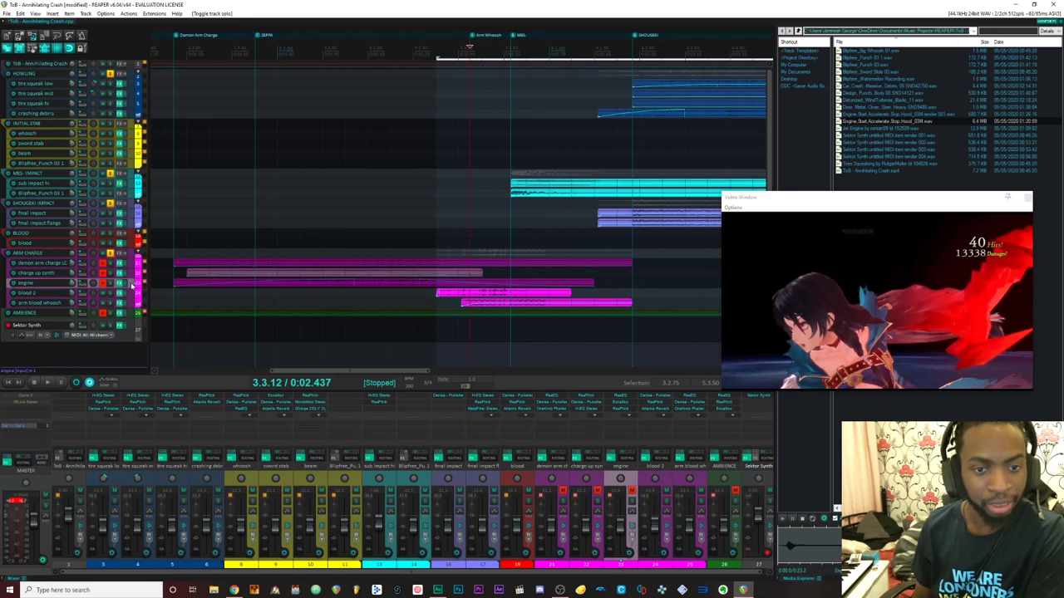
Select the blood 2 and arm blood whoosh tracks in turn and audition the Sektor Synth render 001 source sample
{"action": "left_click", "coordinate": [130, 294]}
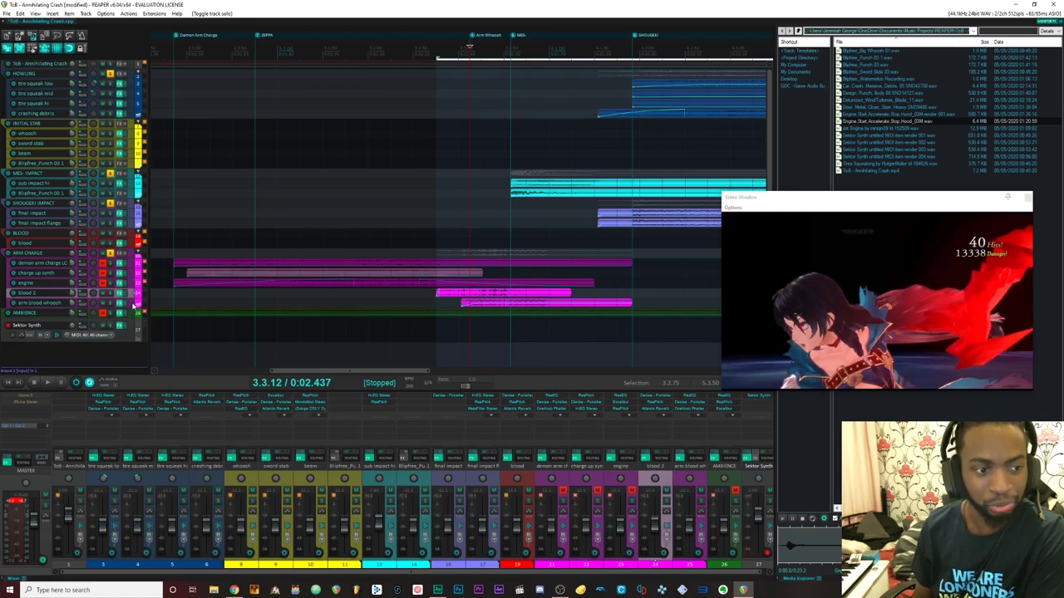
{"action": "left_click", "coordinate": [131, 305]}
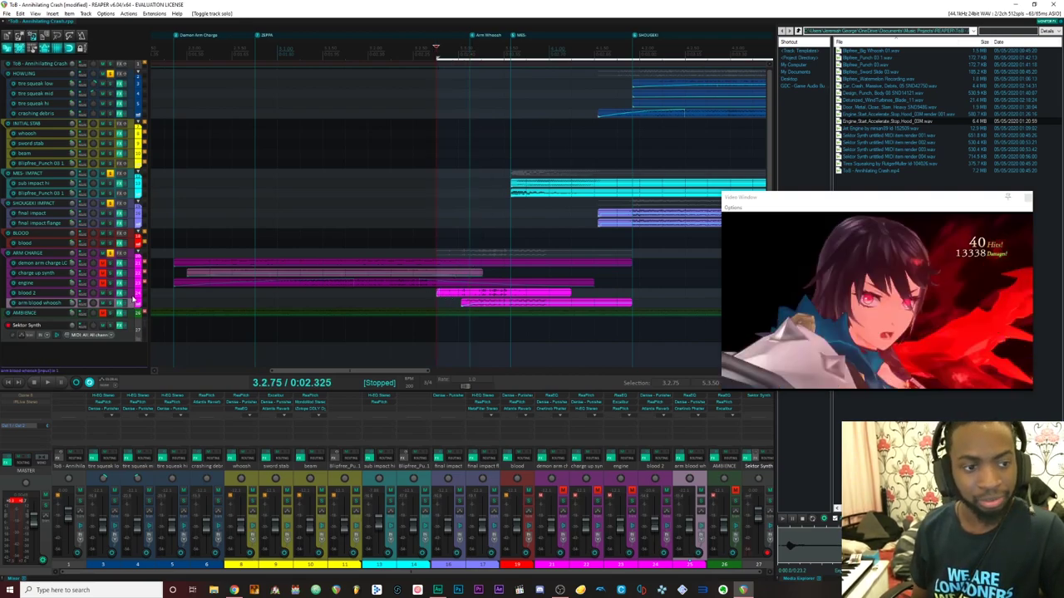
{"action": "left_click", "coordinate": [133, 294]}
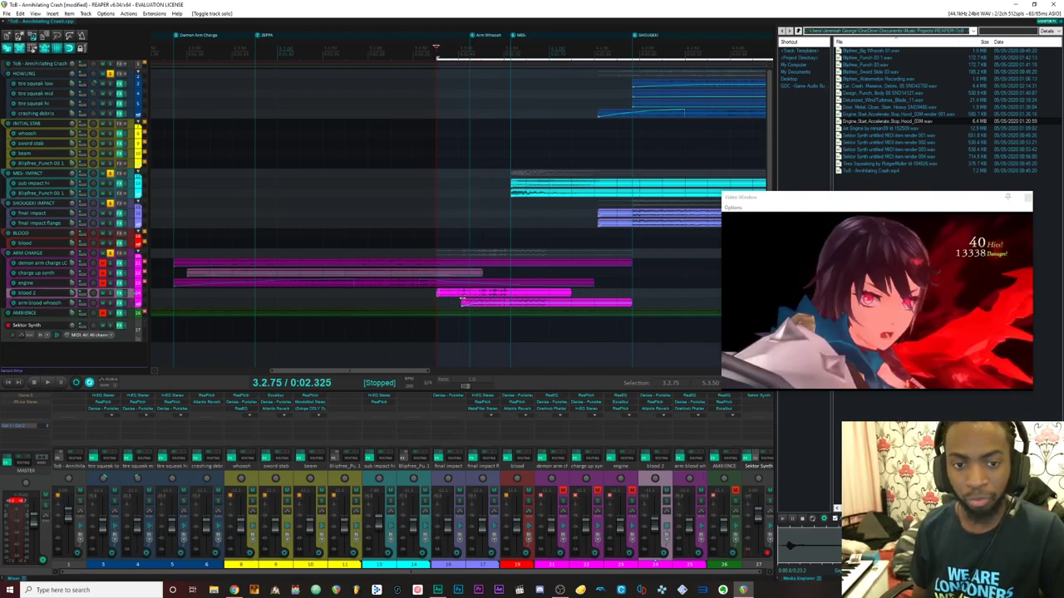
{"action": "left_click", "coordinate": [132, 304]}
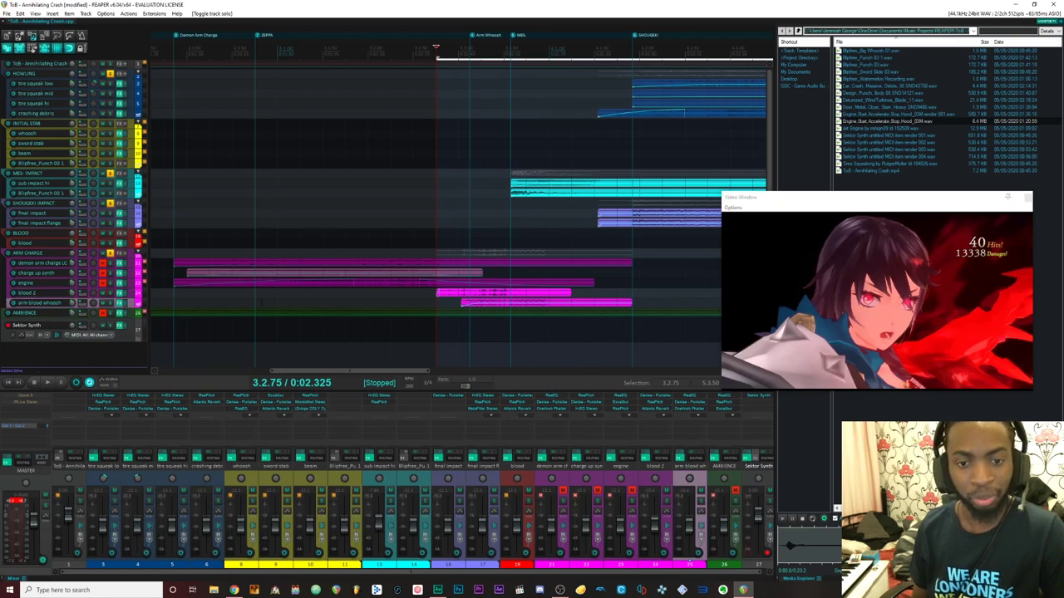
{"action": "left_click", "coordinate": [874, 138]}
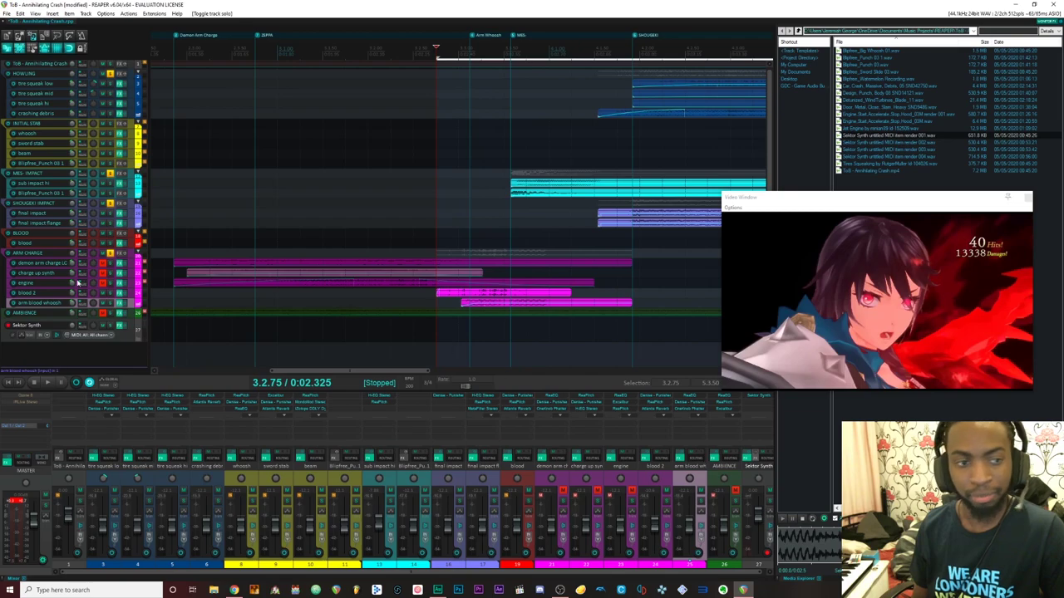
Solo the arm blood whoosh track and play it from 0:02.325
{"action": "left_click", "coordinate": [111, 303]}
{"action": "key", "text": "space"}
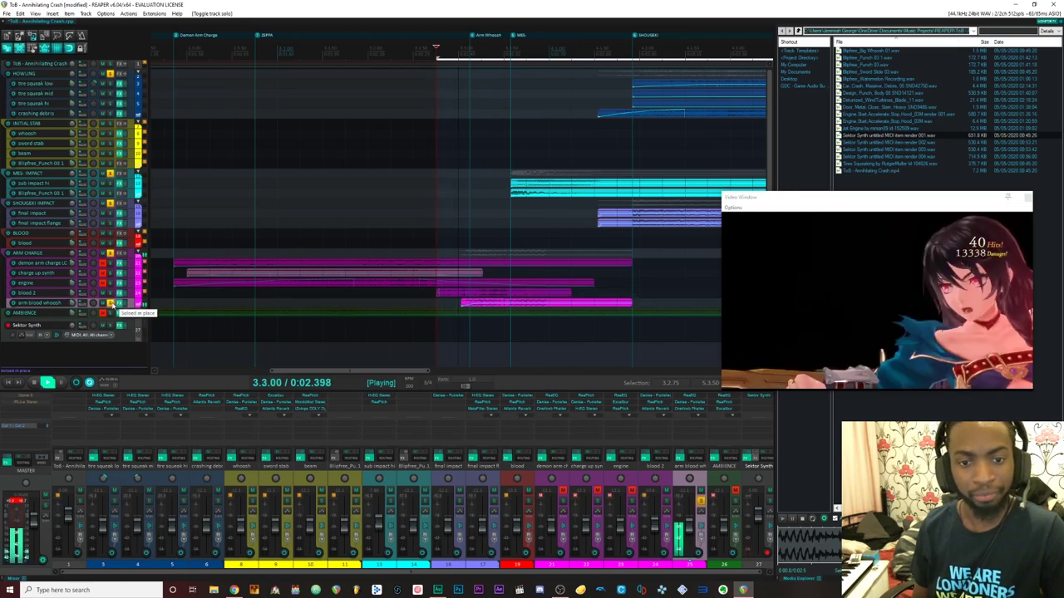
{"action": "key", "text": "space"}
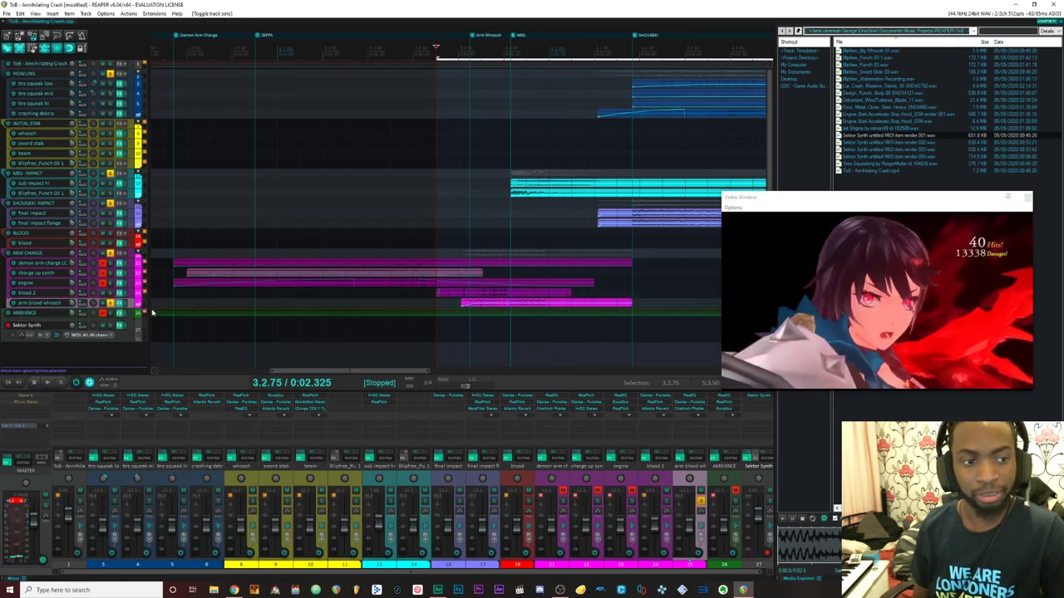
Raise the arm blood whoosh item's volume and replay it from 0:02.325
{"action": "left_click_drag", "start_coordinate": [541, 303], "coordinate": [542, 296]}
{"action": "key", "text": "space"}
{"action": "key", "text": "space"}
{"action": "key", "text": "space"}
{"action": "key", "text": "space"}
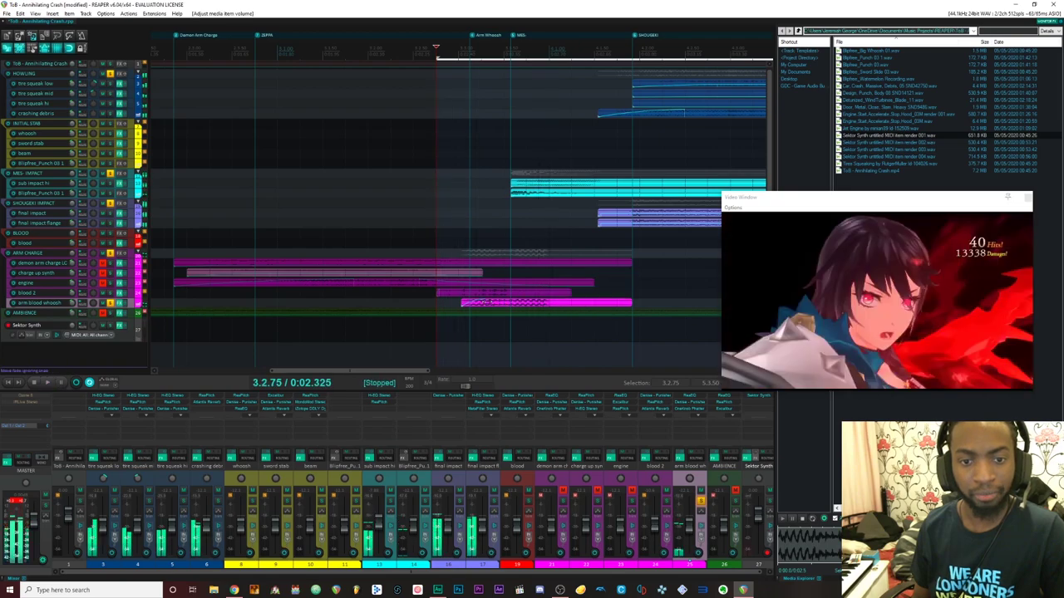
Clear the arm blood whoosh, impact folder and HOWLING solos, leaving only ARM CHARGE soloed, and play its unmuted layers from 0:02.100
{"action": "left_click", "coordinate": [110, 307]}
{"action": "left_click_drag", "start_coordinate": [435, 47], "coordinate": [362, 51]}
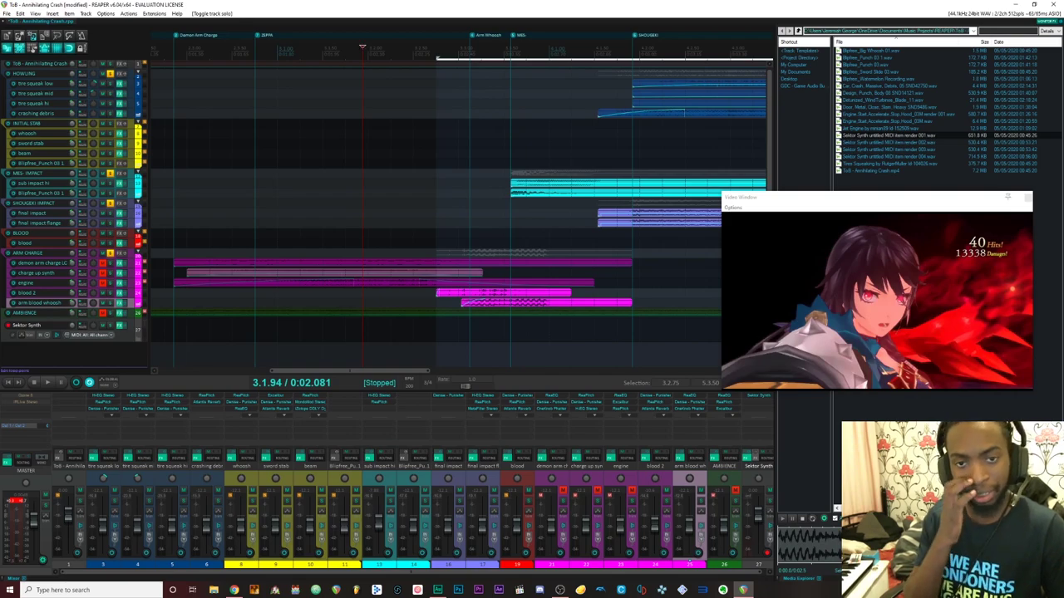
{"action": "left_click", "coordinate": [110, 173]}
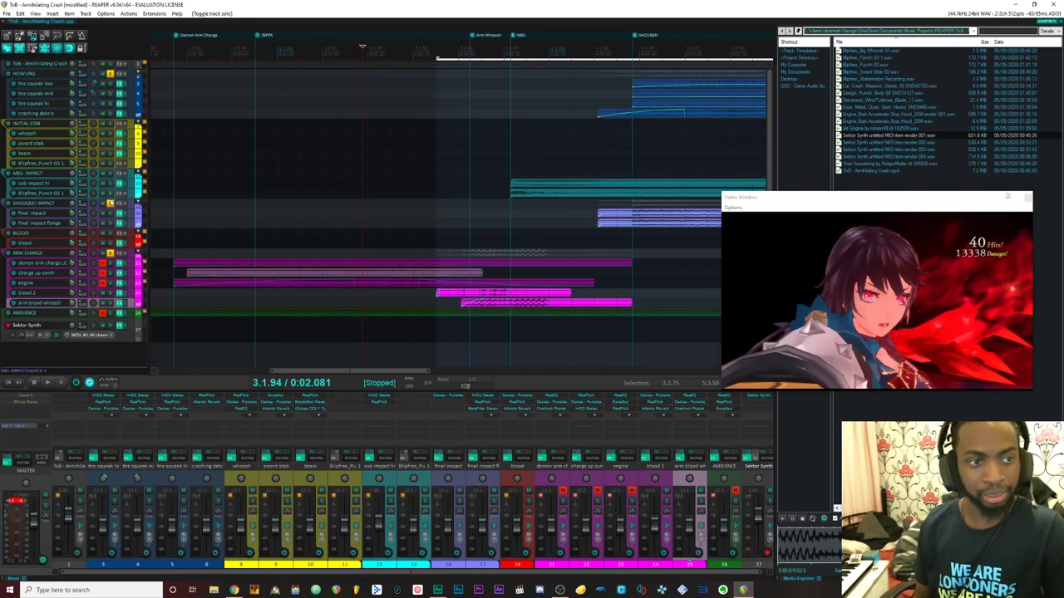
{"action": "left_click", "coordinate": [110, 204]}
{"action": "scroll", "coordinate": [121, 121], "scroll_direction": "up", "scroll_amount": 1}
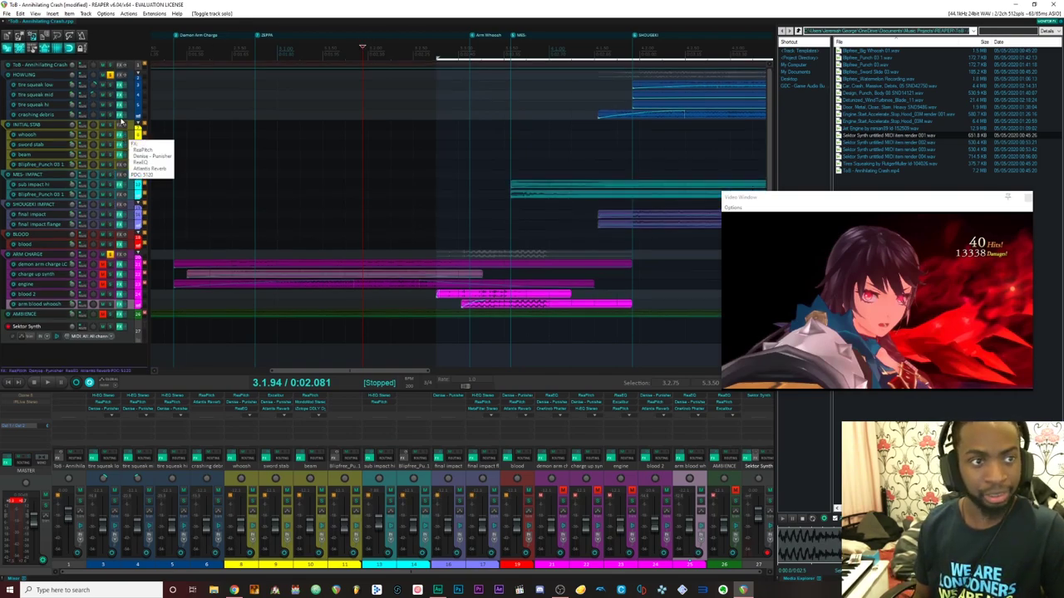
{"action": "left_click", "coordinate": [110, 75]}
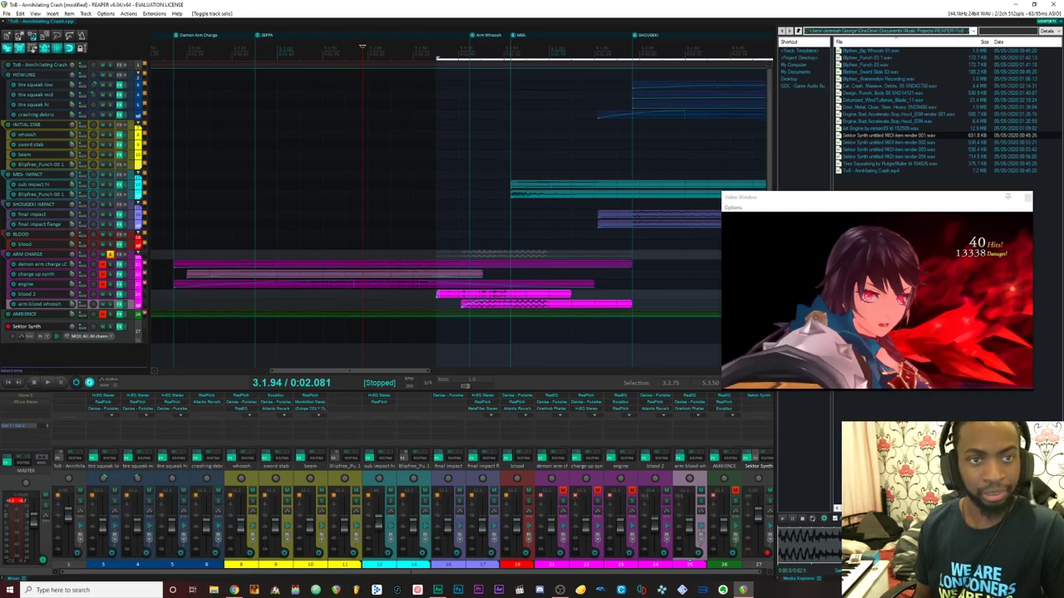
{"action": "key", "text": "Right"}
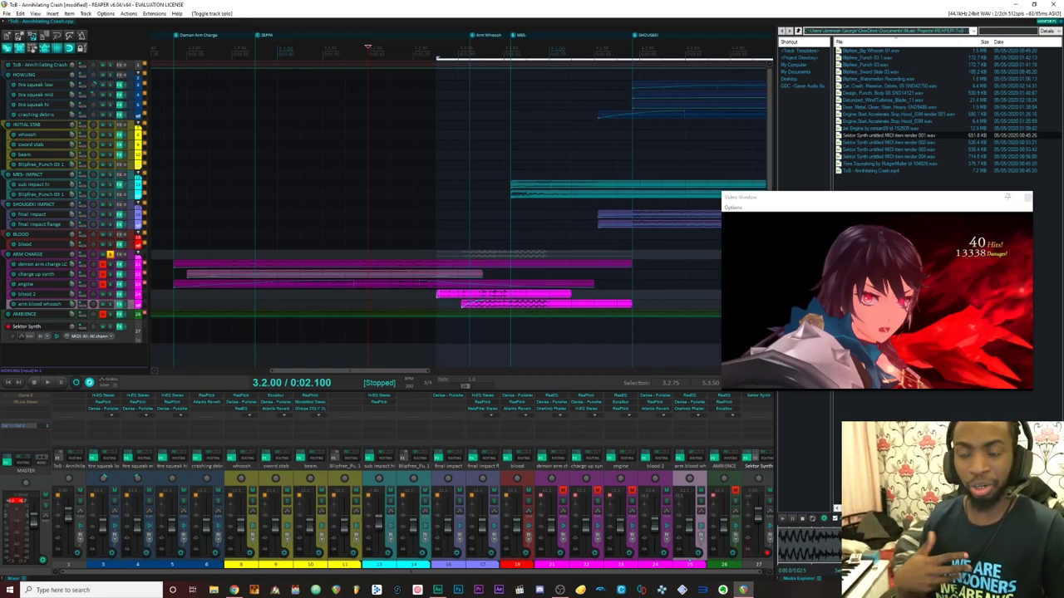
{"action": "key", "text": "space"}
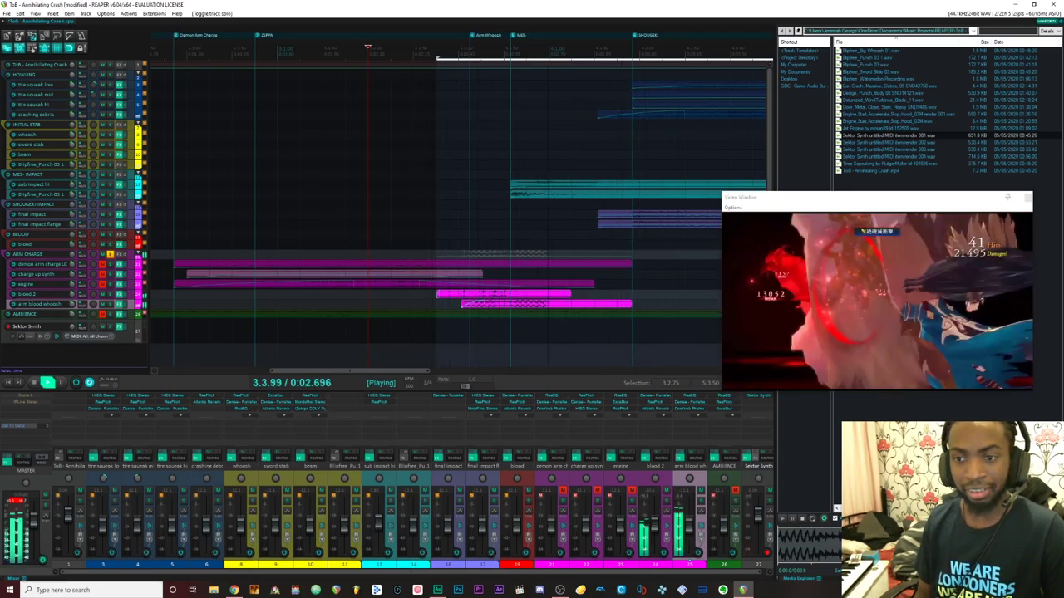
Replay the unmuted ARM CHARGE layers from 0:02.250 against the video
{"action": "key", "text": "space"}
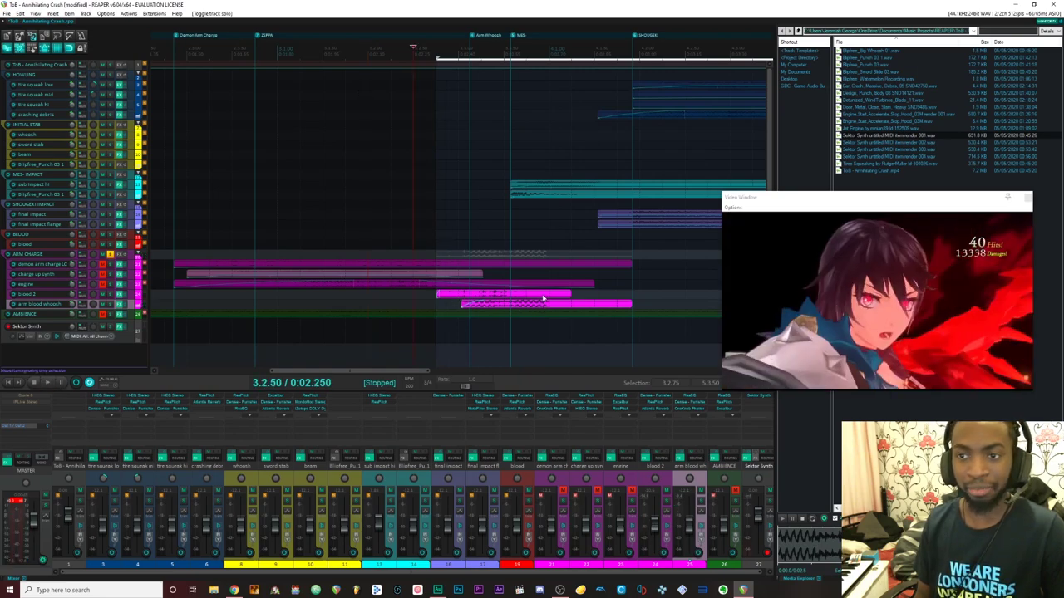
{"action": "left_click", "coordinate": [436, 58]}
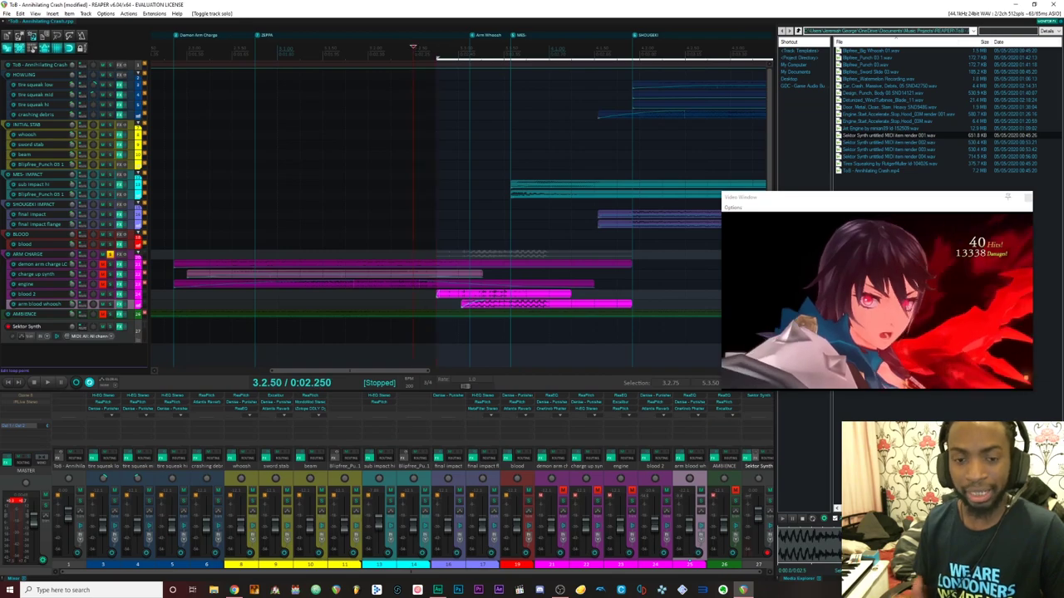
{"action": "key", "text": "space"}
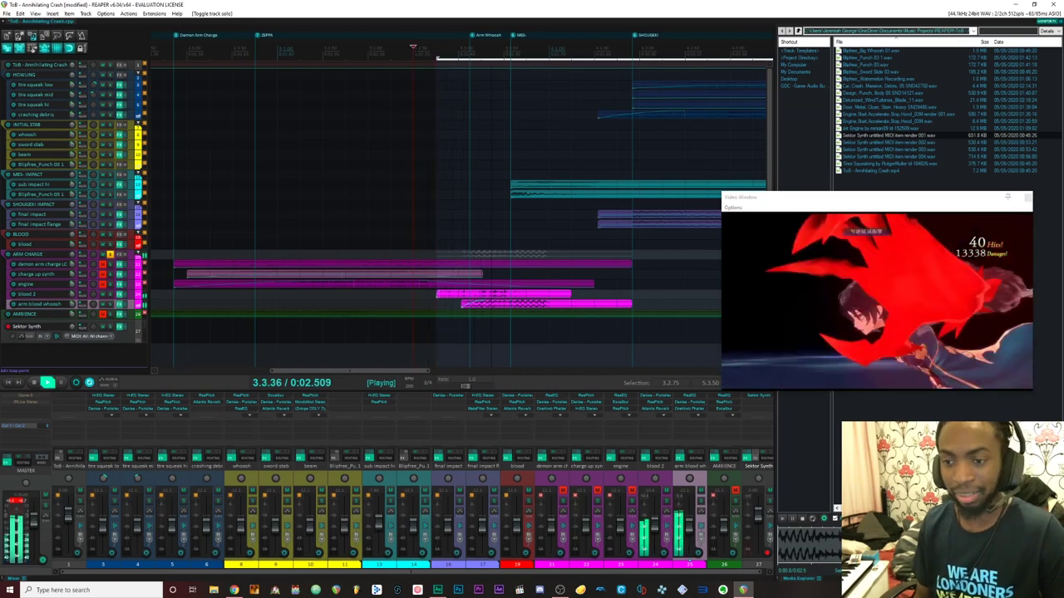
{"action": "key", "text": "space"}
Audition Sektor Synth untitled MIDI item render 003, solo sub impact hi within its soloed folder and play it from 0:02.571
{"action": "left_click", "coordinate": [510, 45]}
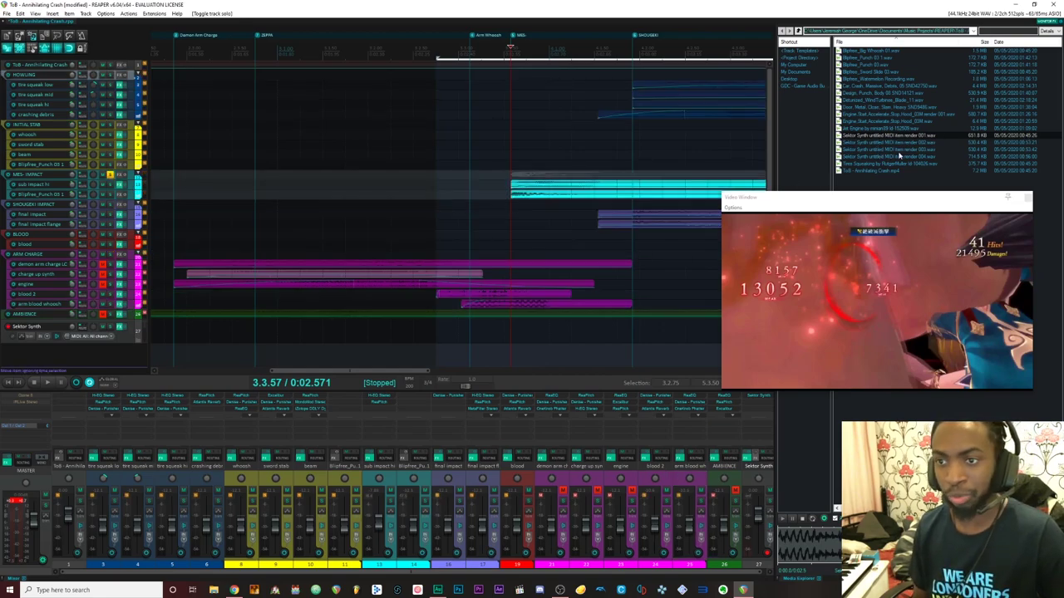
{"action": "left_click", "coordinate": [883, 149]}
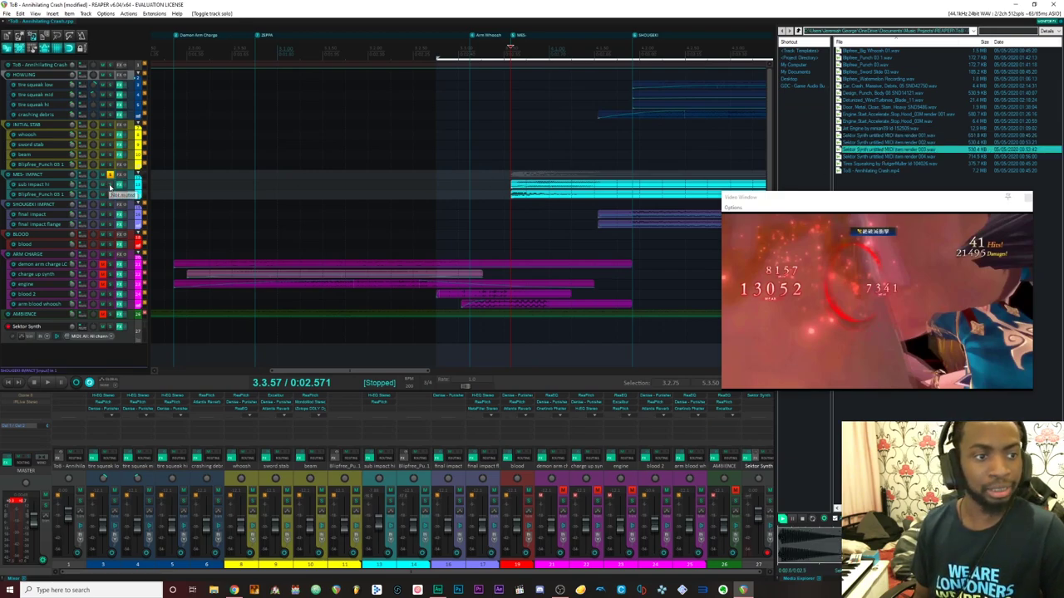
{"action": "left_click", "coordinate": [110, 185]}
{"action": "left_click", "coordinate": [126, 185]}
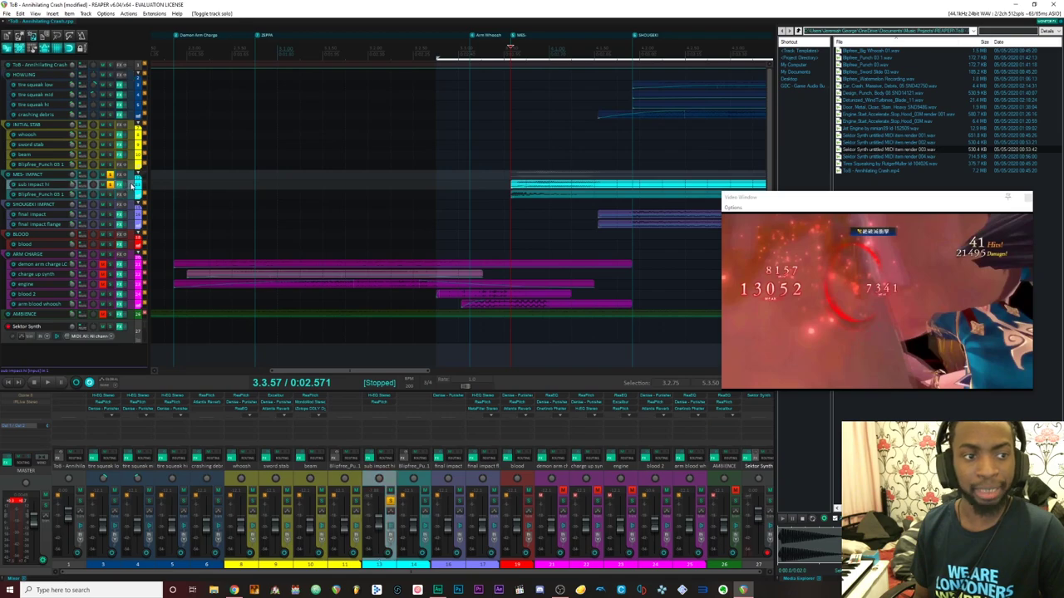
{"action": "scroll", "coordinate": [401, 147], "scroll_direction": "up", "scroll_amount": 2}
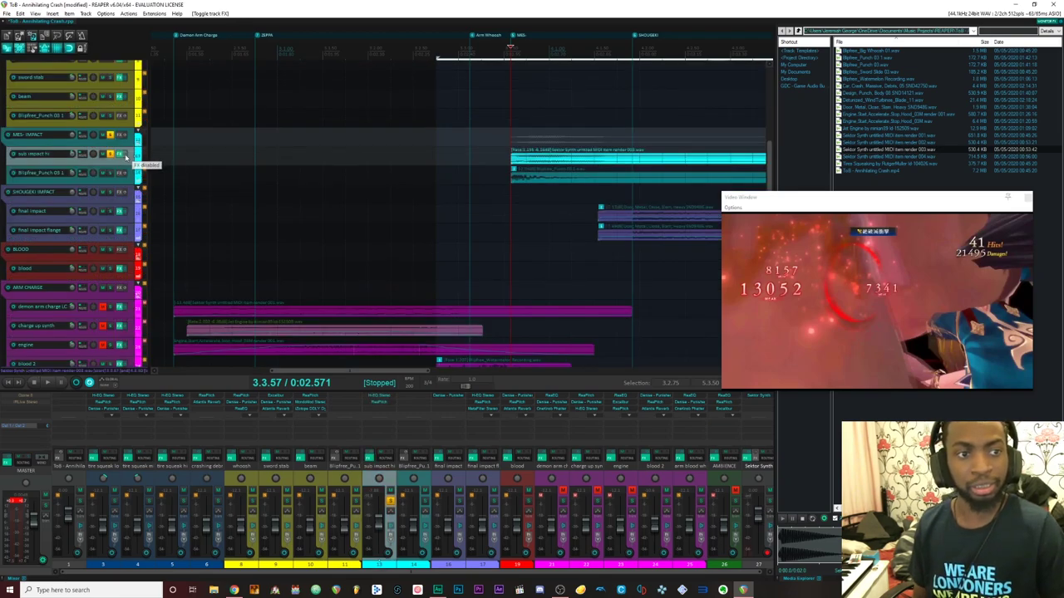
{"action": "key", "text": "space"}
{"action": "key", "text": "space"}
{"action": "key", "text": "space"}
{"action": "key", "text": "space"}
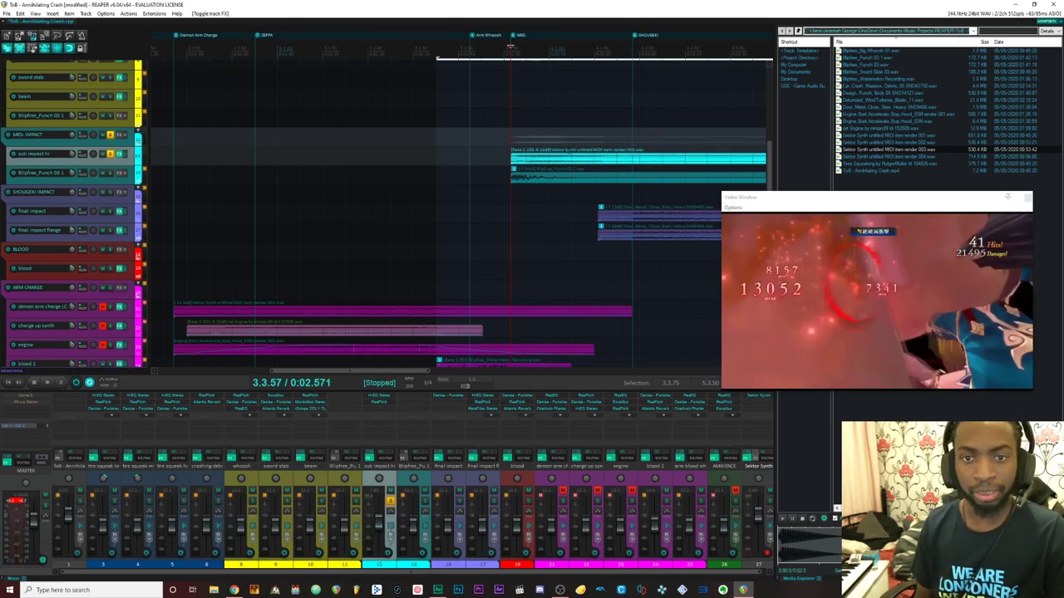
Review the H-EQ Stereo and ReaPitch settings in the sub impact hi track's effects chain, and close the chain
{"action": "left_click", "coordinate": [121, 153]}
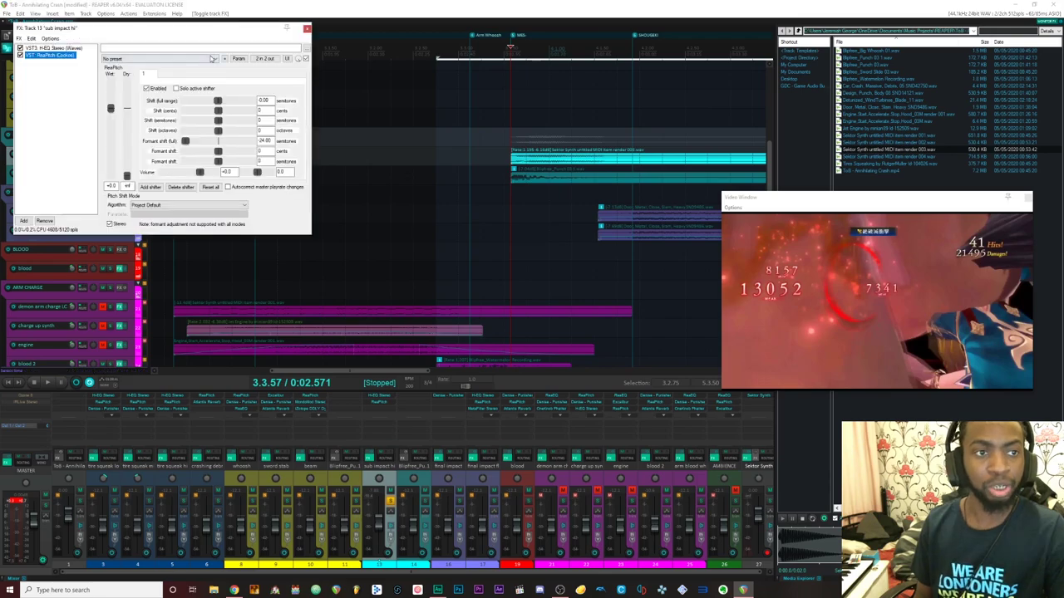
{"action": "left_click", "coordinate": [54, 47]}
{"action": "left_click_drag", "start_coordinate": [153, 33], "coordinate": [193, 35]}
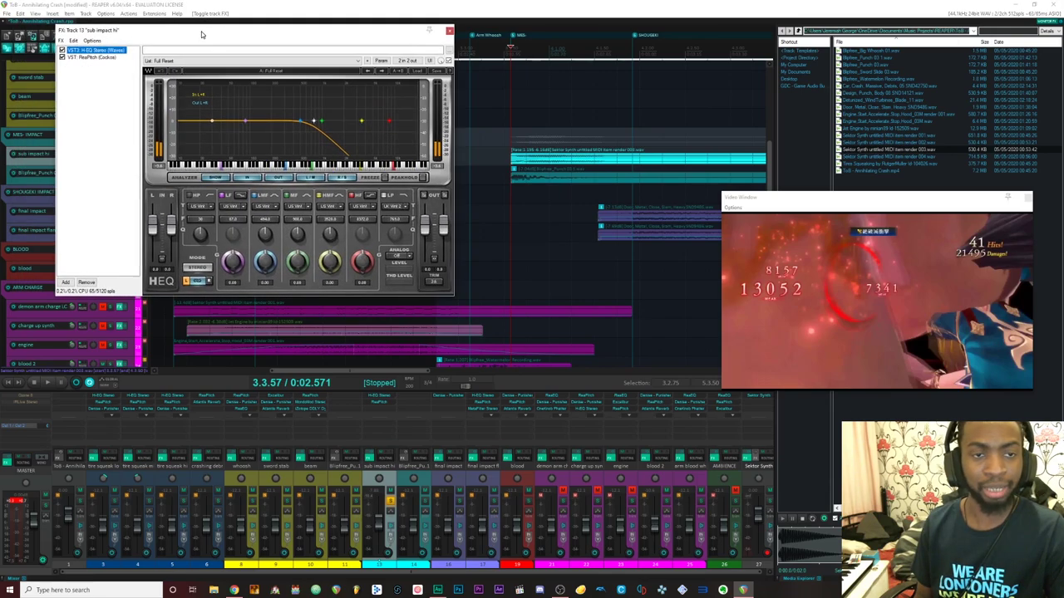
{"action": "left_click", "coordinate": [91, 57]}
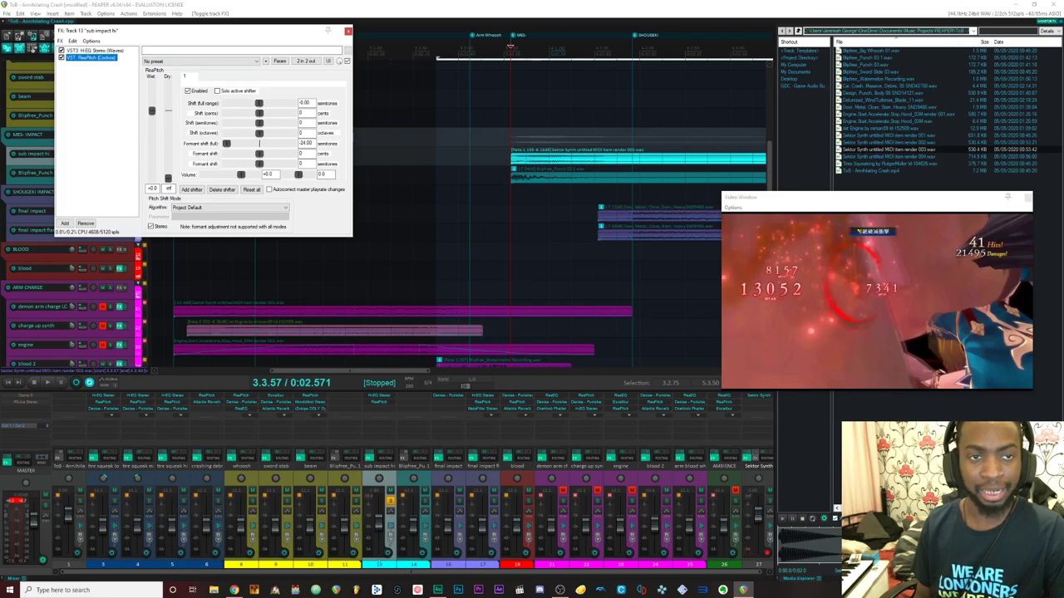
{"action": "left_click", "coordinate": [347, 31]}
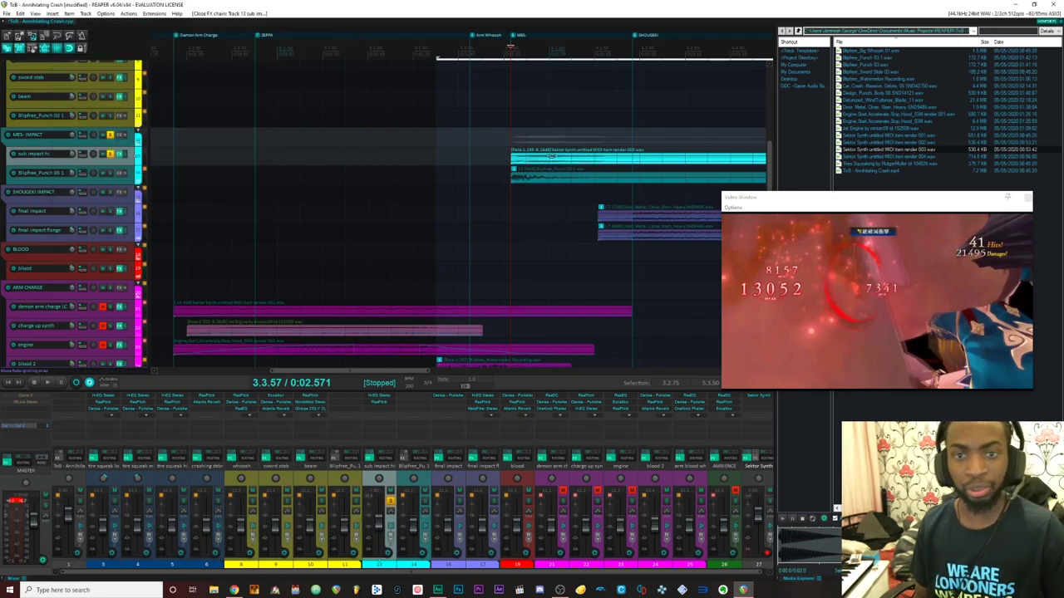
Show the ReaPitch full-range shift envelope beneath the sub impact hi track and replay its item from 0:02.571
{"action": "left_click", "coordinate": [644, 161]}
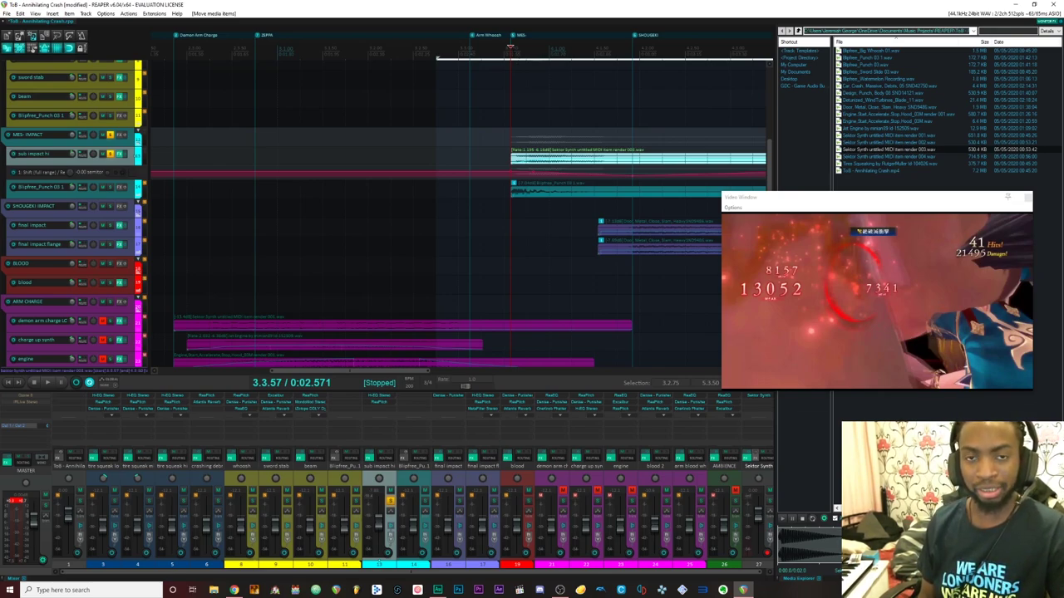
{"action": "key", "text": "space"}
{"action": "key", "text": "space"}
{"action": "key", "text": "space"}
{"action": "key", "text": "space"}
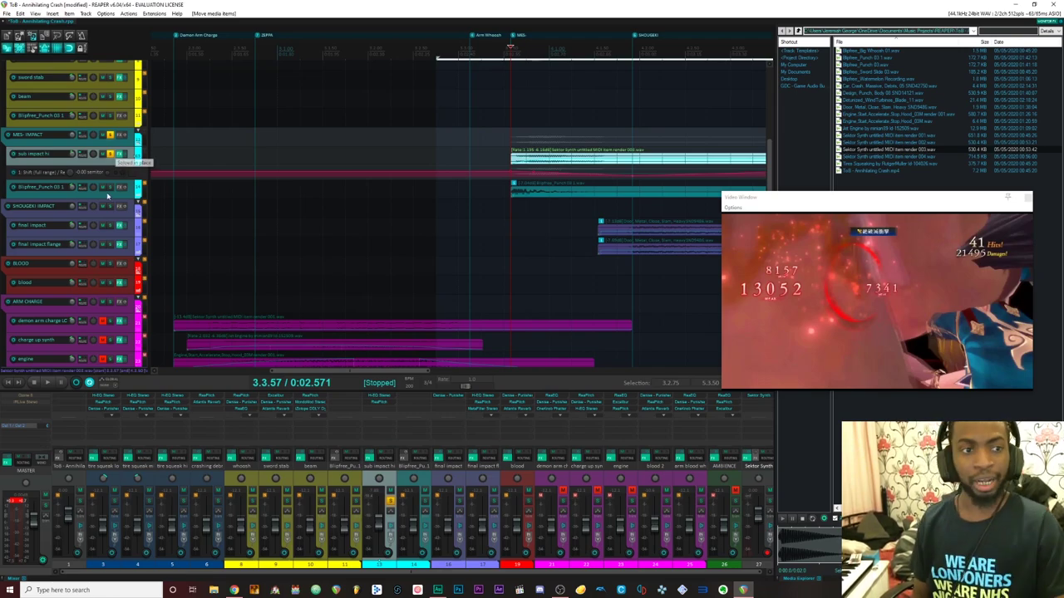
Switch the solo from sub impact hi to the Blipfree_Punch 03 track below it and play that layer
{"action": "left_click", "coordinate": [109, 187]}
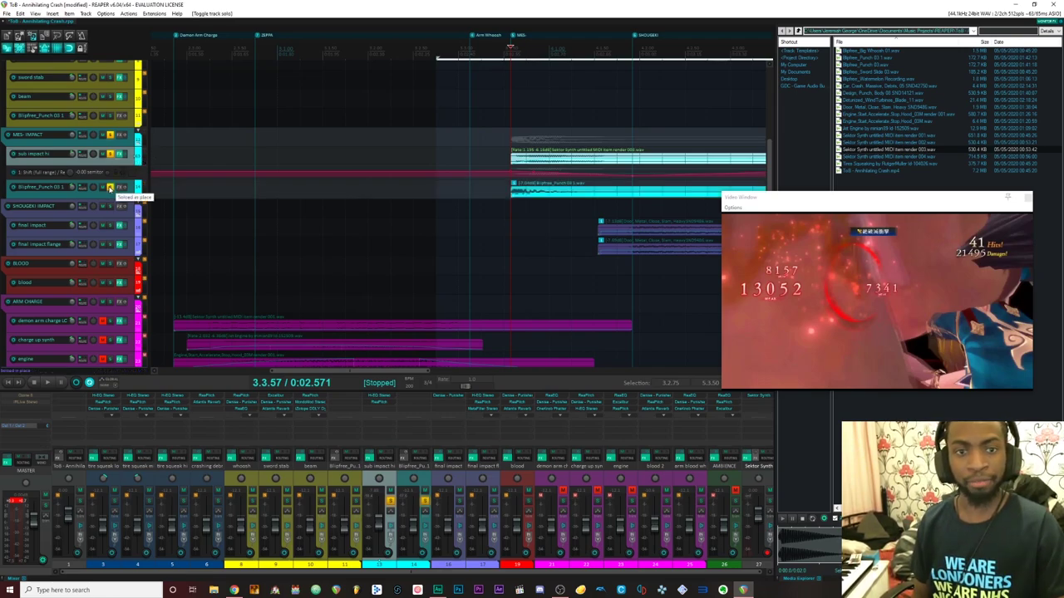
{"action": "left_click", "coordinate": [109, 154]}
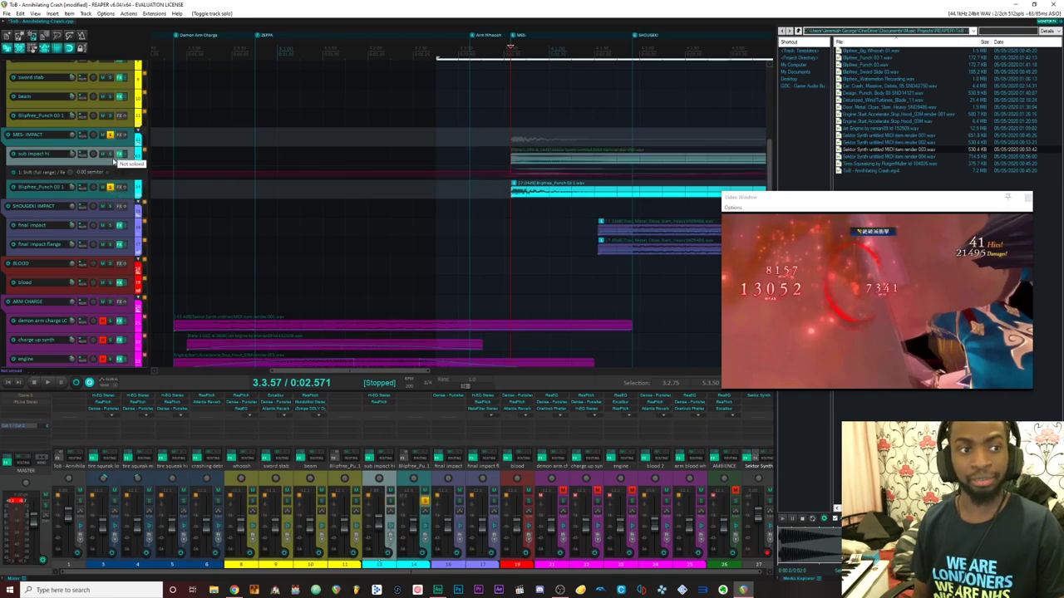
{"action": "key", "text": "space"}
{"action": "key", "text": "space"}
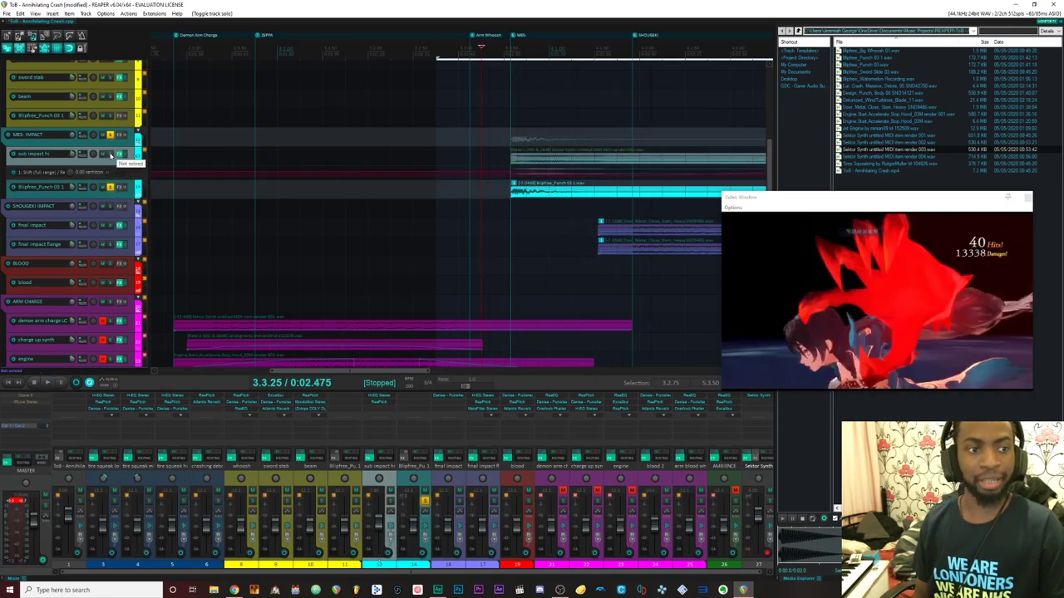
Clear the Blipfree_Punch 03 solo, play both impact layers together from 0:02.475 and clear their folder's solo
{"action": "left_click", "coordinate": [110, 187]}
{"action": "key", "text": "space"}
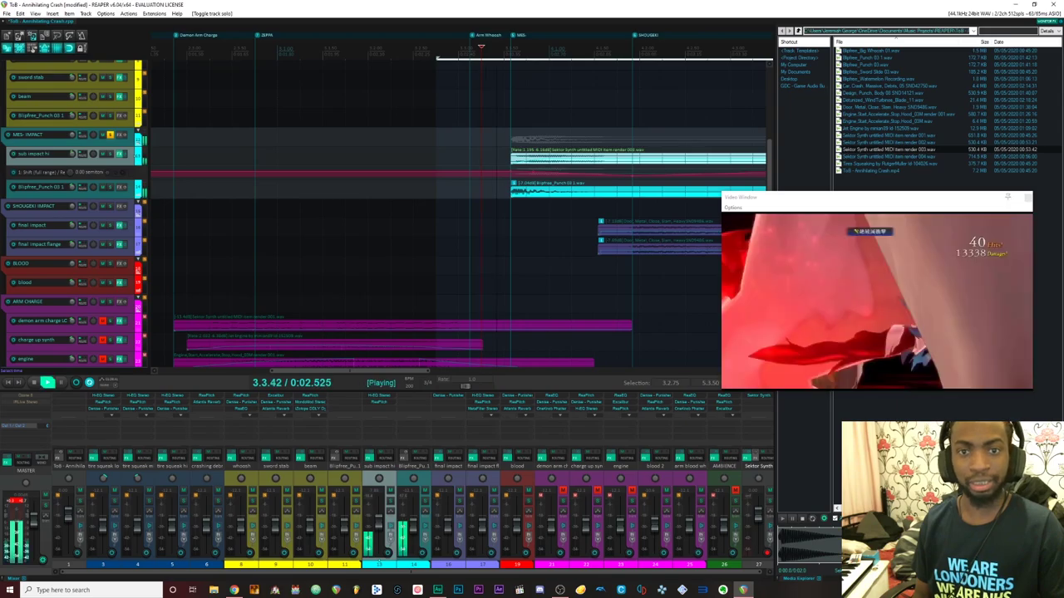
{"action": "key", "text": "space"}
{"action": "key", "text": "space"}
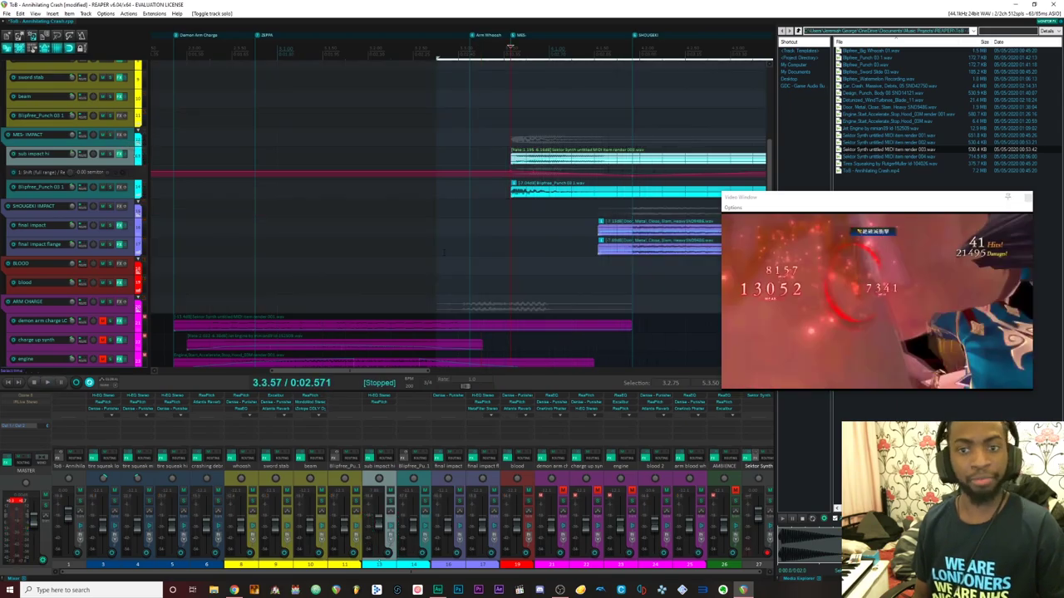
With the SHOUGEKI IMPACT folder soloed, scrub the video around 0:02.975 and audition the Door, Metal, Close, Slam, Heavy SND9486 sample
{"action": "scroll", "coordinate": [499, 259], "scroll_direction": "down", "scroll_amount": 4}
{"action": "scroll", "coordinate": [373, 231], "scroll_direction": "down", "scroll_amount": 1}
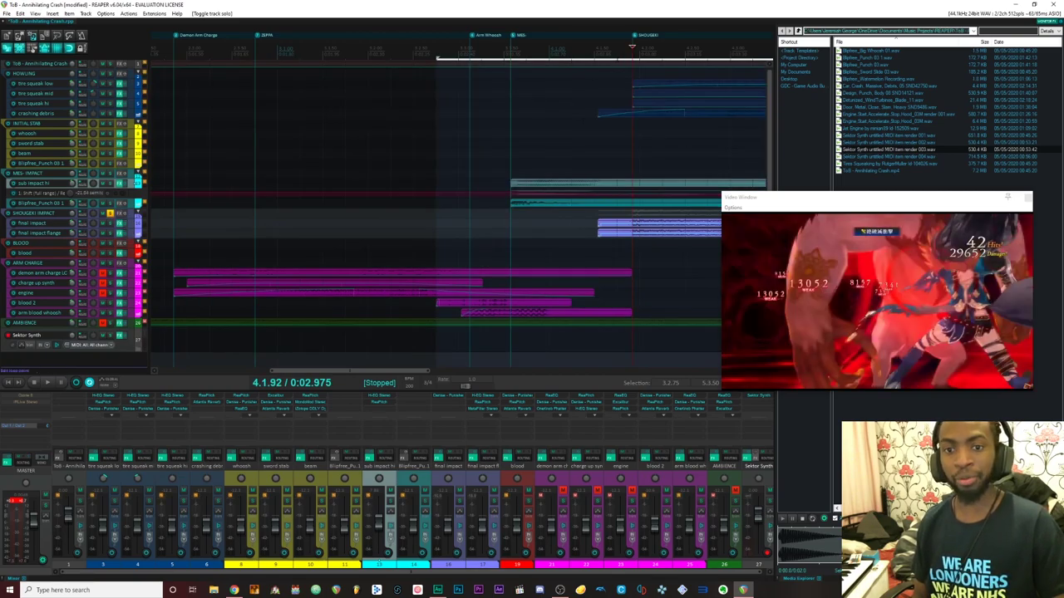
{"action": "left_click_drag", "start_coordinate": [363, 380], "coordinate": [408, 379]}
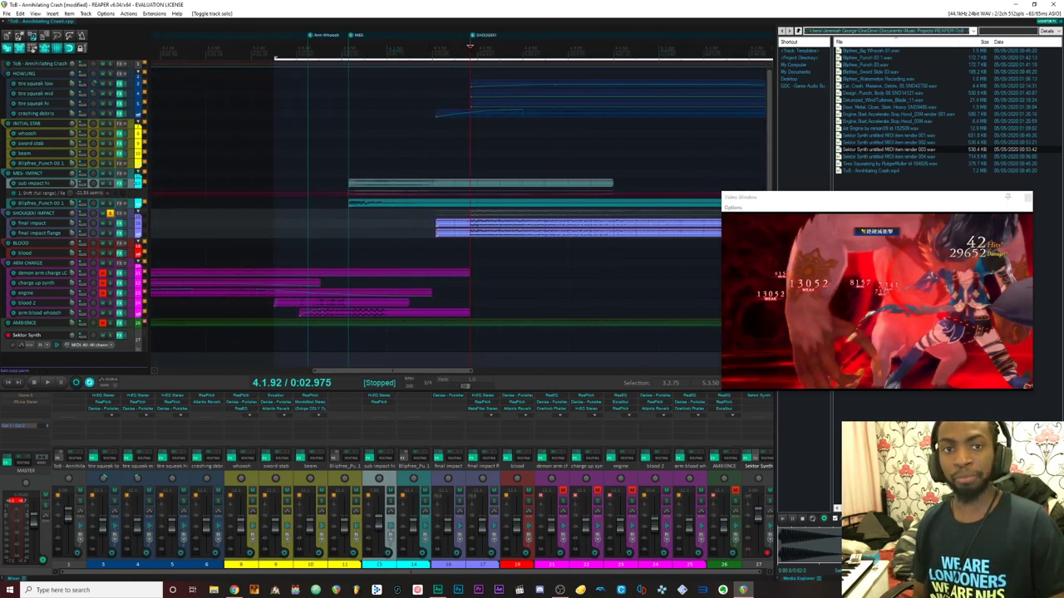
{"action": "left_click_drag", "start_coordinate": [469, 48], "coordinate": [497, 84]}
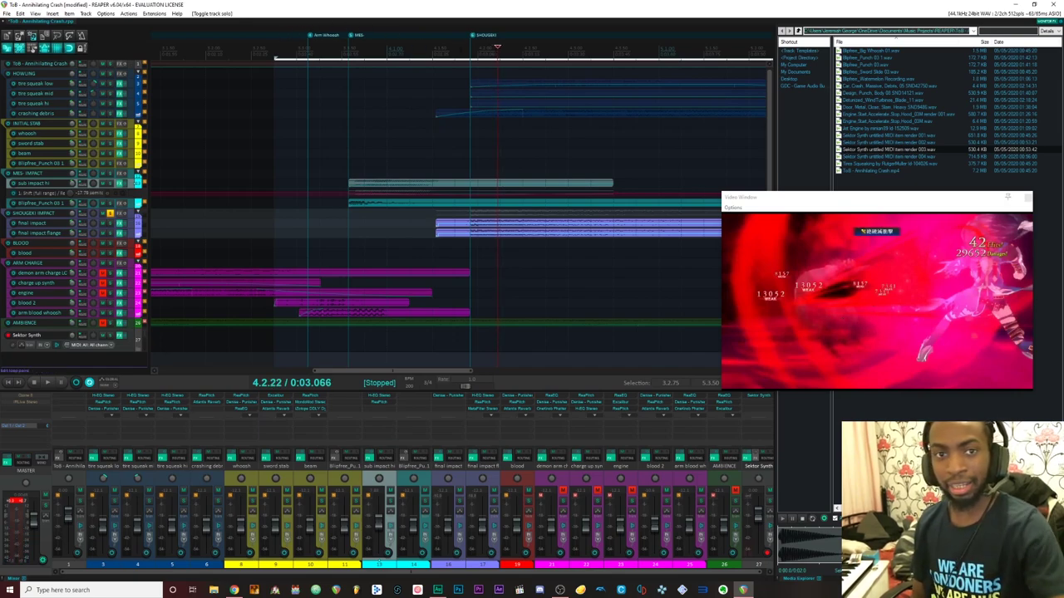
{"action": "left_click_drag", "start_coordinate": [496, 46], "coordinate": [689, 89]}
{"action": "left_click_drag", "start_coordinate": [689, 47], "coordinate": [520, 52]}
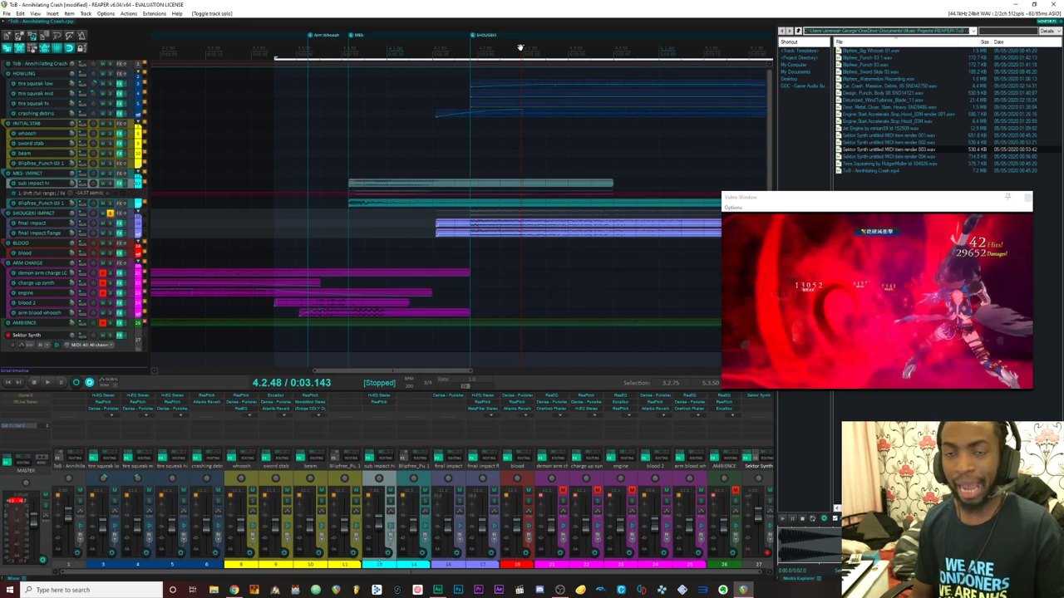
{"action": "left_click", "coordinate": [450, 47]}
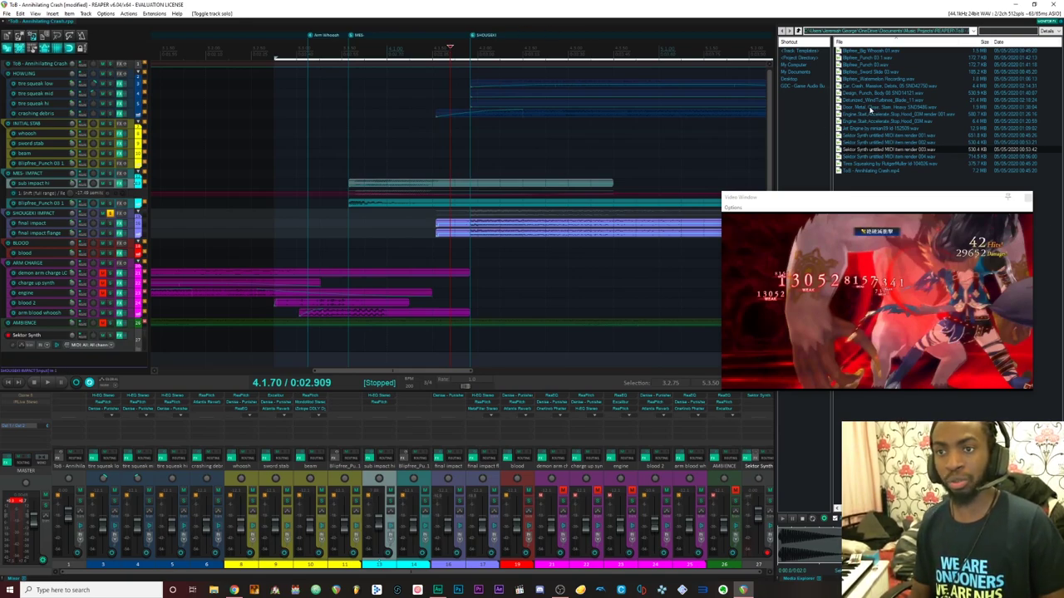
{"action": "left_click", "coordinate": [870, 109]}
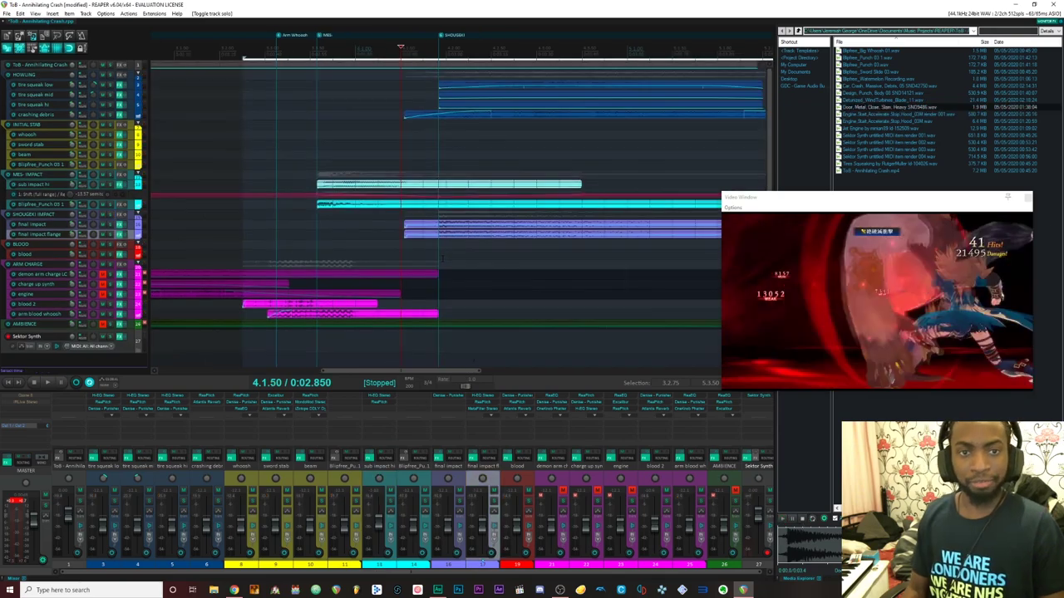
Mute the HOWLING folder with no tracks soloed and play the remaining layers from 0:02.475
{"action": "left_click", "coordinate": [378, 52]}
{"action": "left_click", "coordinate": [2, 78]}
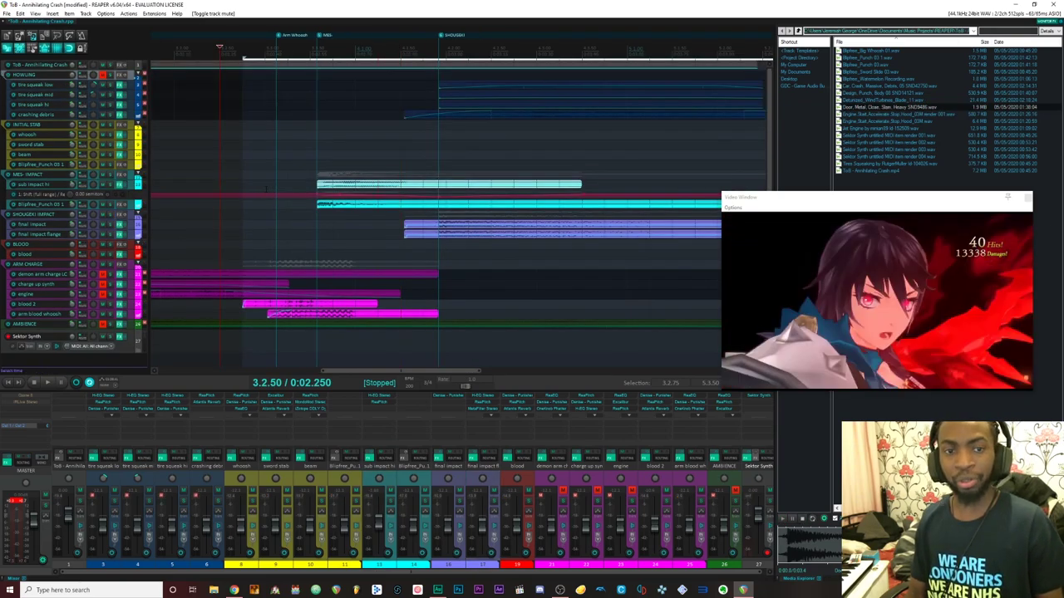
{"action": "left_click", "coordinate": [438, 47]}
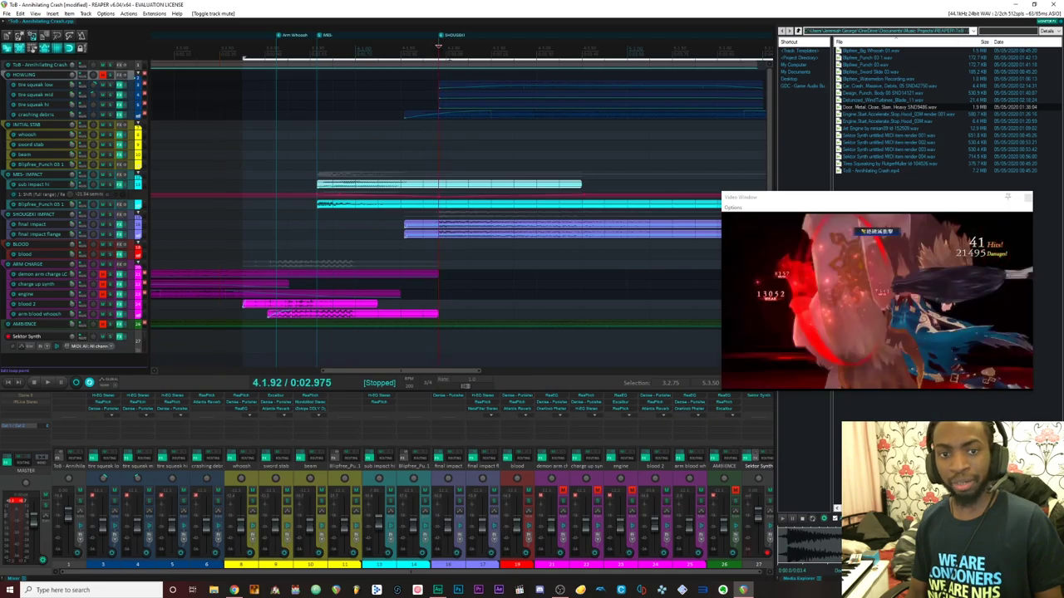
{"action": "key", "text": "space"}
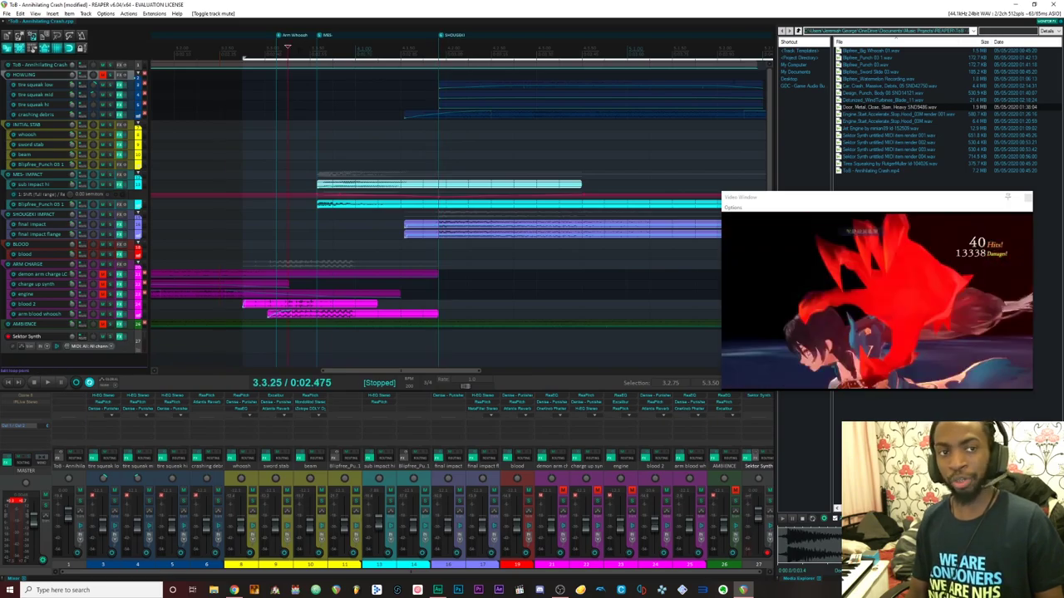
{"action": "key", "text": "space"}
{"action": "key", "text": "space"}
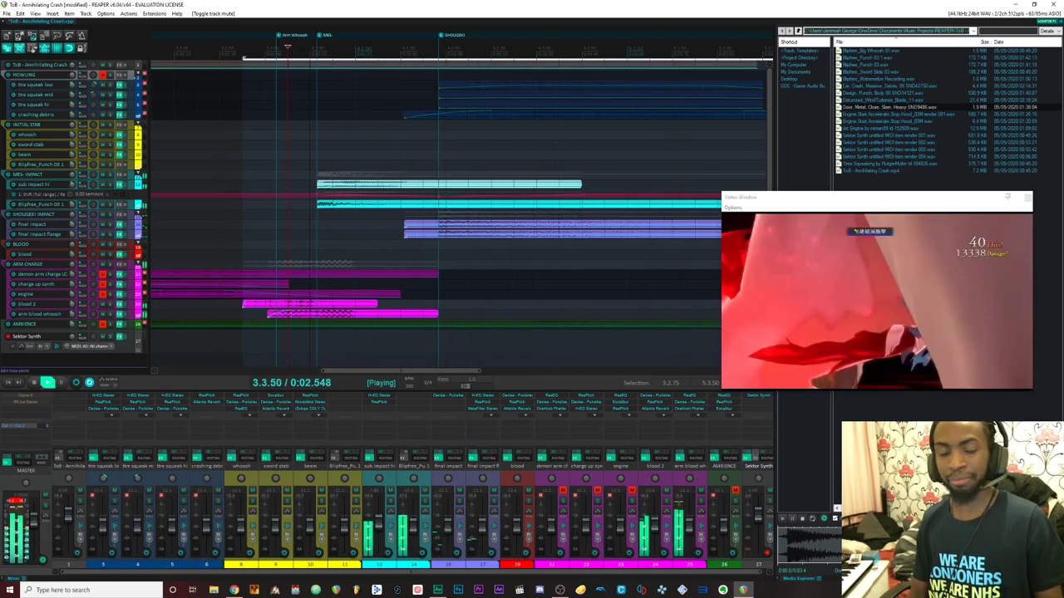
{"action": "key", "text": "space"}
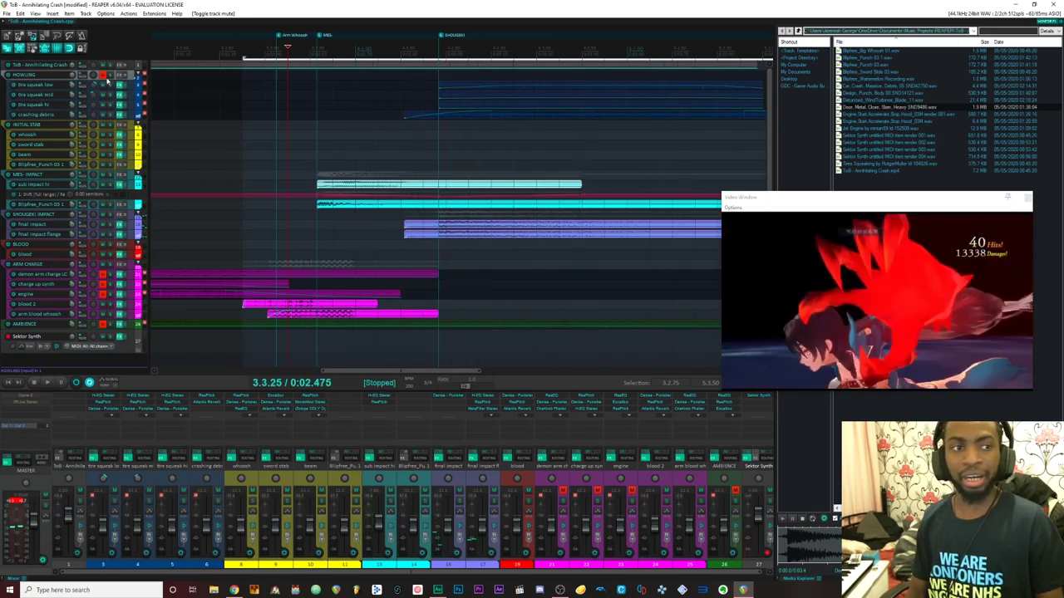
Unmute and solo the HOWLING folder and play its tire squeak and crashing debris layers from 0:02.850
{"action": "left_click", "coordinate": [103, 74]}
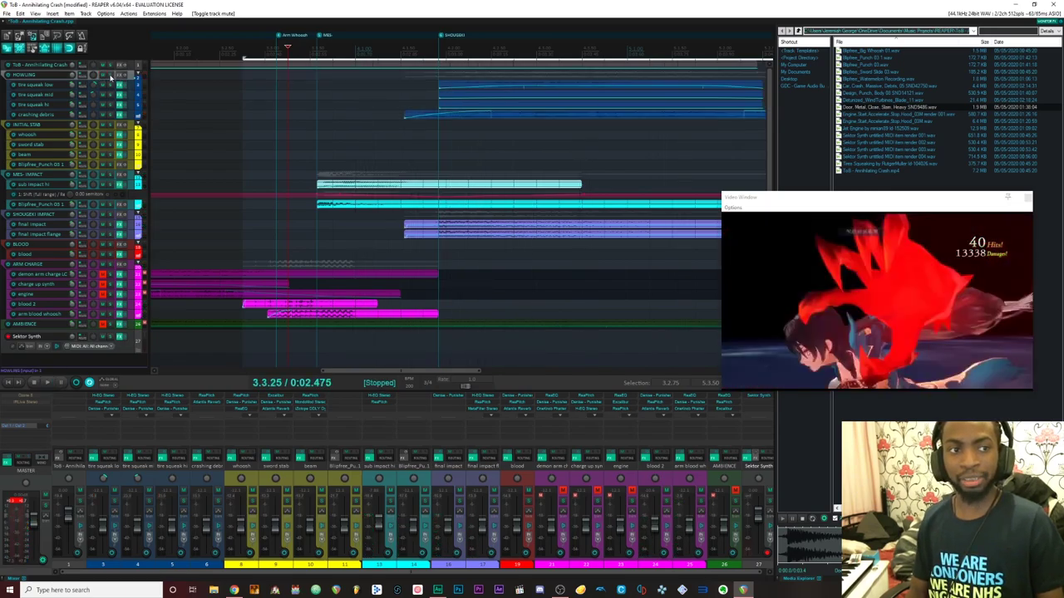
{"action": "left_click", "coordinate": [111, 74]}
{"action": "key", "text": "space"}
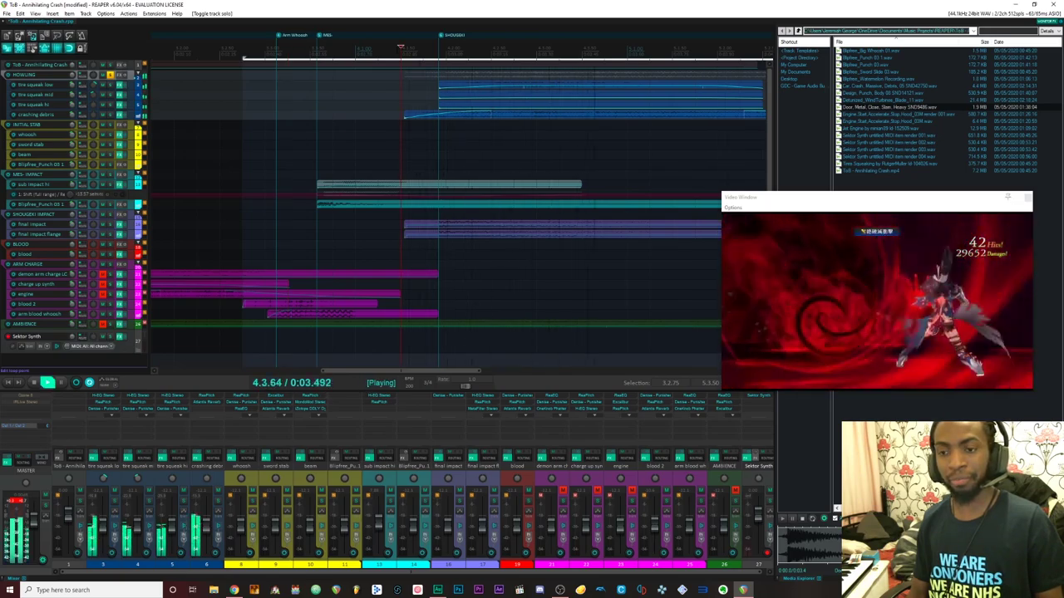
{"action": "key", "text": "space"}
{"action": "left_click_drag", "start_coordinate": [531, 372], "coordinate": [387, 380]}
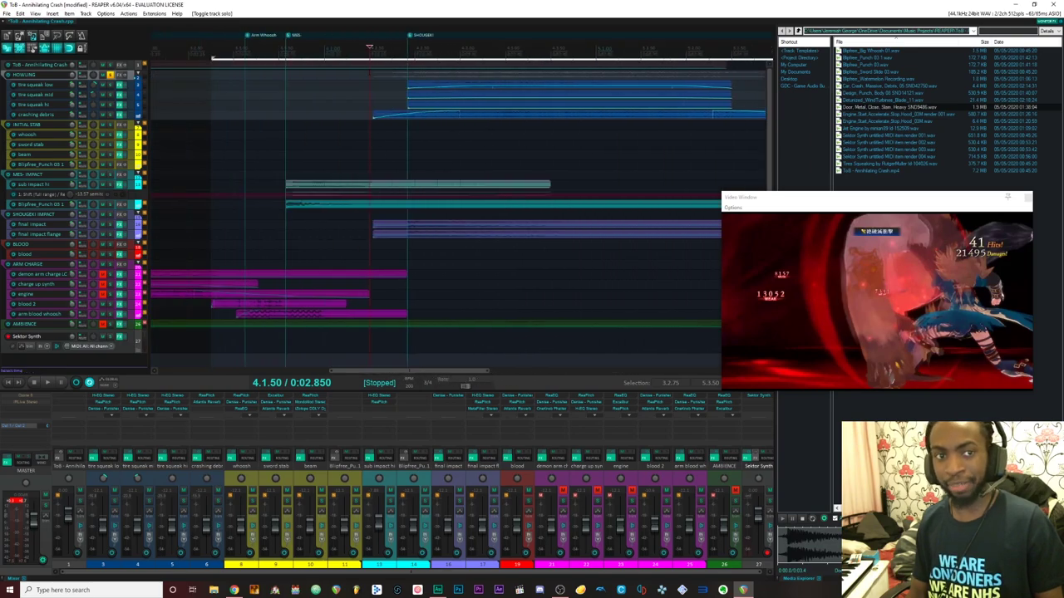
{"action": "key", "text": "space"}
{"action": "key", "text": "space"}
{"action": "key", "text": "space"}
{"action": "key", "text": "space"}
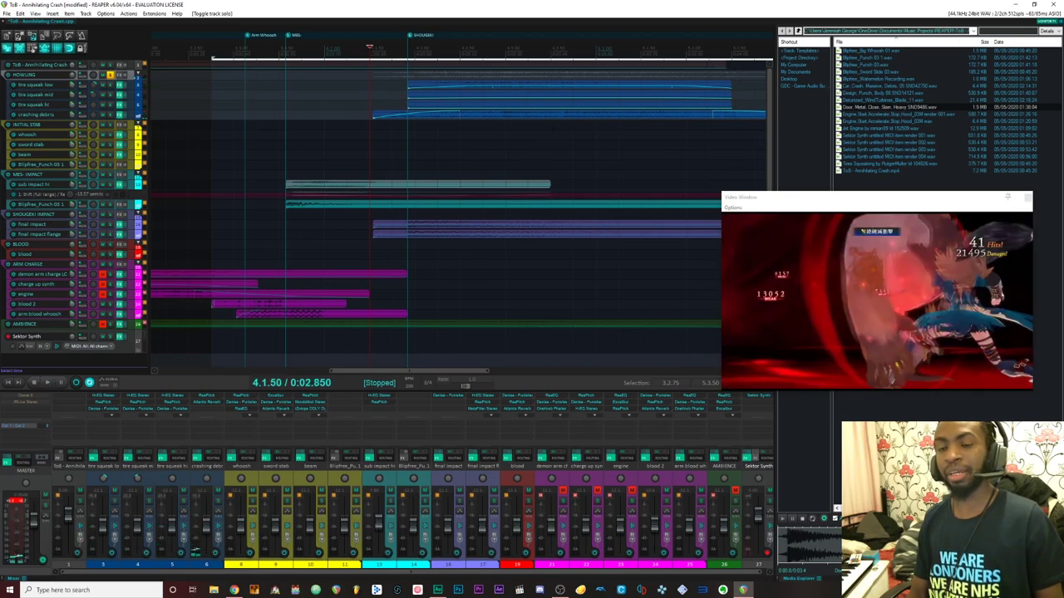
Audition the Tires Squeaking source sample used for the tire squeak layers of the HOWLING folder
{"action": "left_click", "coordinate": [130, 87]}
{"action": "left_click", "coordinate": [130, 104]}
{"action": "left_click", "coordinate": [130, 84]}
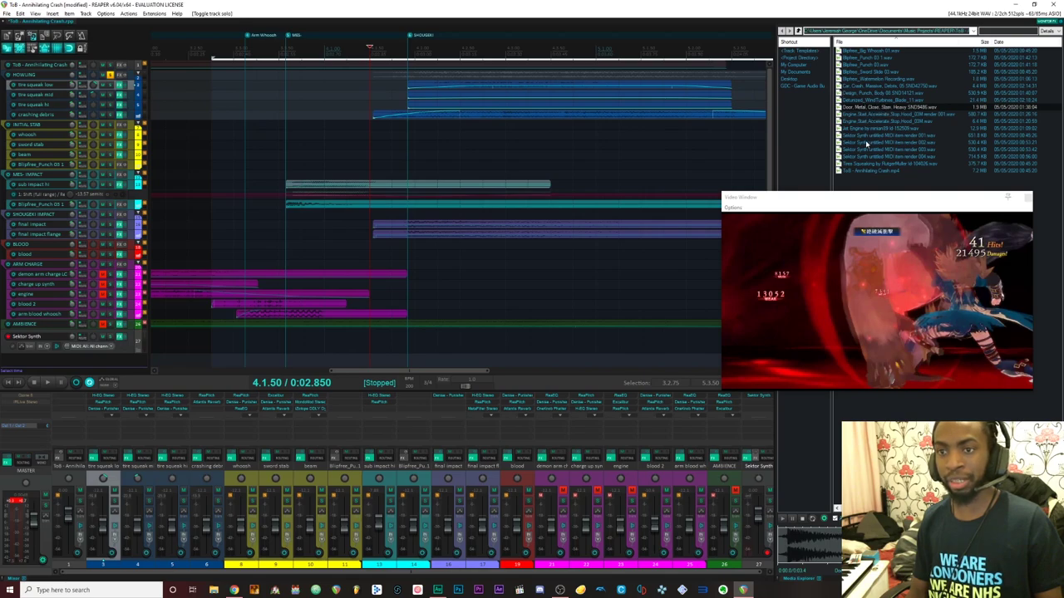
{"action": "left_click", "coordinate": [864, 165]}
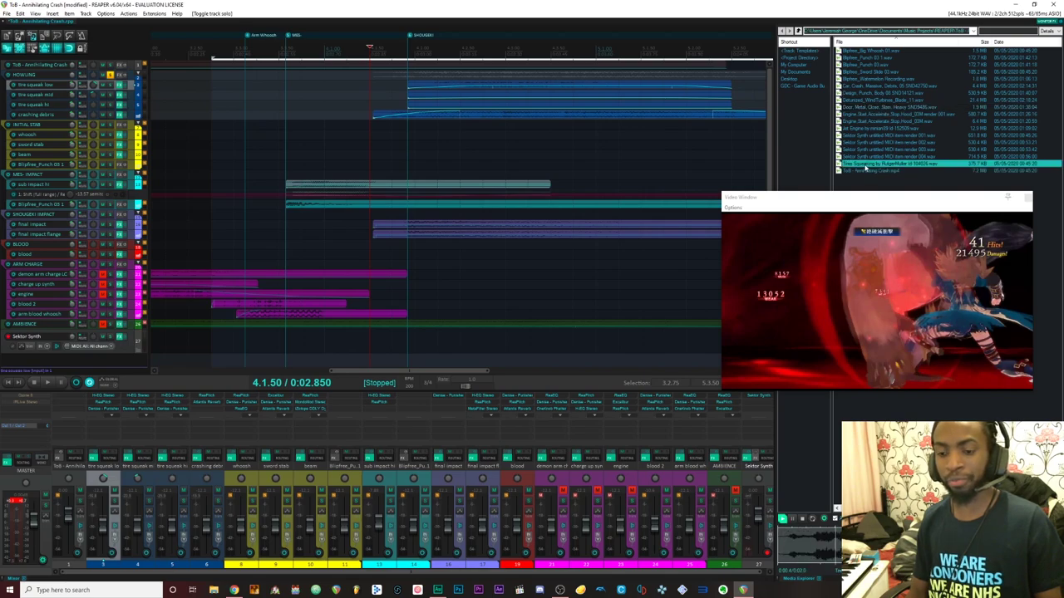
{"action": "left_click", "coordinate": [813, 519]}
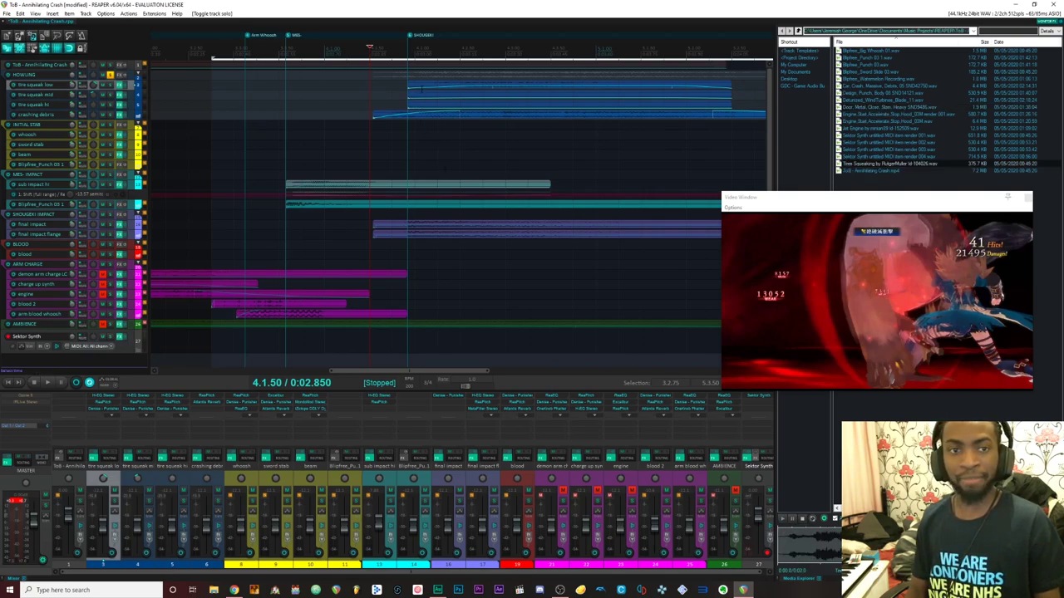
Select the tire squeak low item and inspect its track's ReaPitch, Punisher and H-EQ effects
{"action": "left_click", "coordinate": [436, 88]}
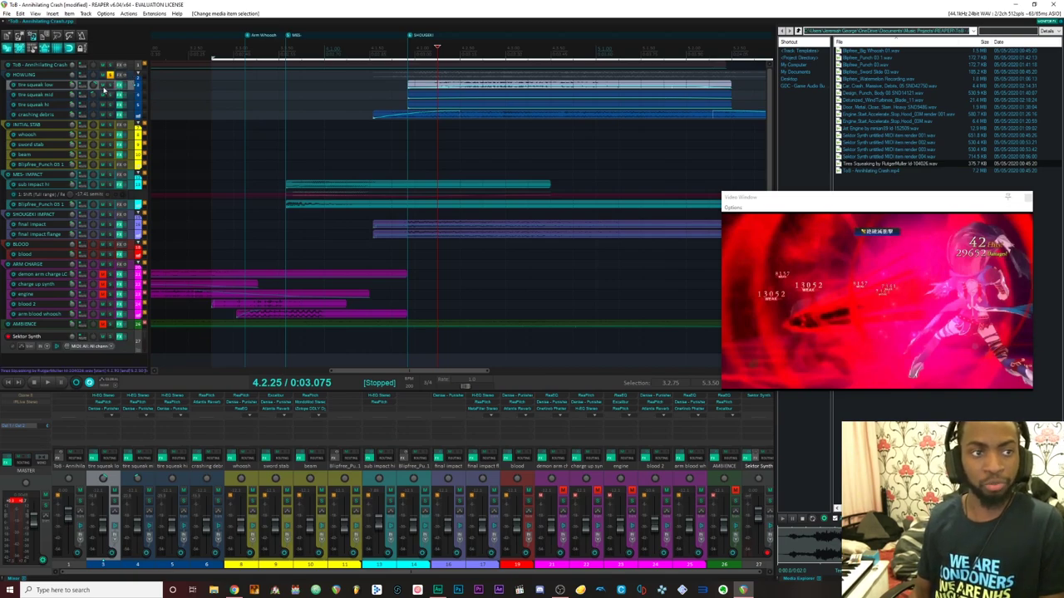
{"action": "left_click", "coordinate": [118, 85]}
{"action": "left_click", "coordinate": [99, 283]}
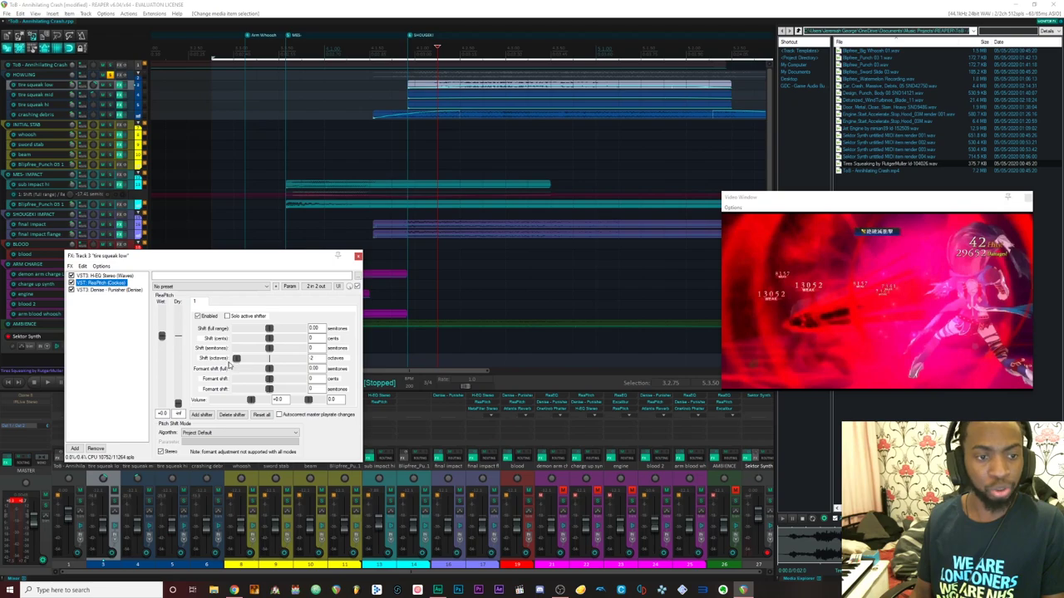
{"action": "left_click", "coordinate": [100, 290]}
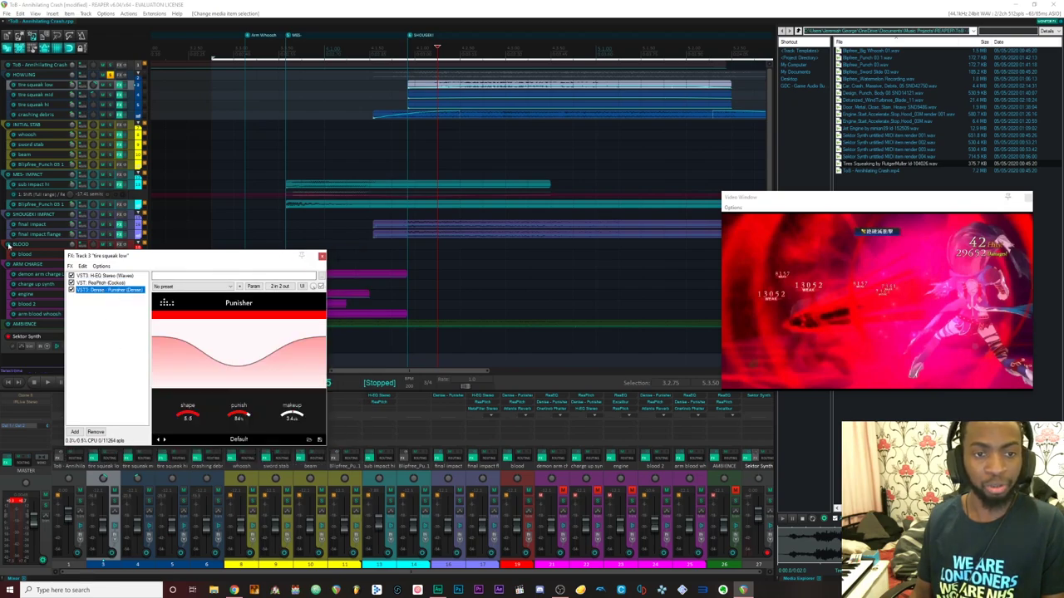
{"action": "left_click", "coordinate": [100, 275]}
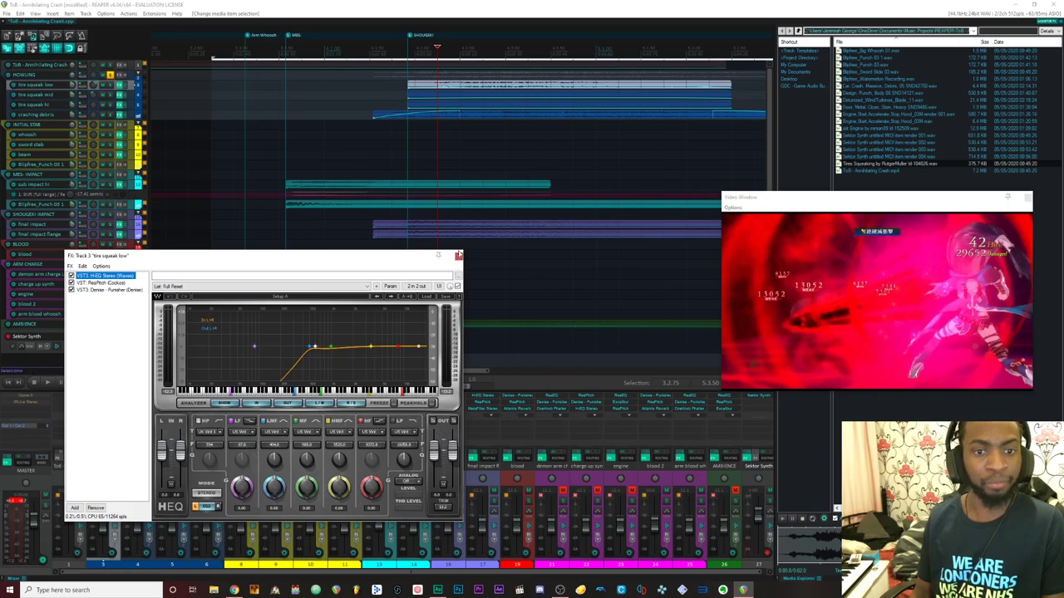
{"action": "left_click", "coordinate": [458, 256]}
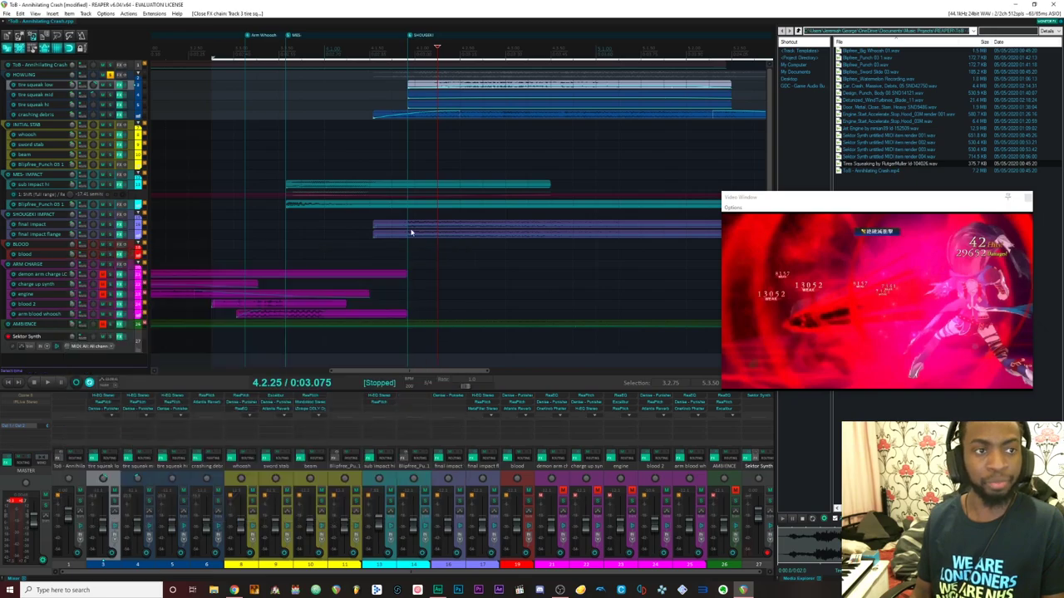
Inspect the ReaPitch settings on the tire squeak mid track, then close its effects chain
{"action": "left_click", "coordinate": [120, 95]}
{"action": "key", "text": "Up"}
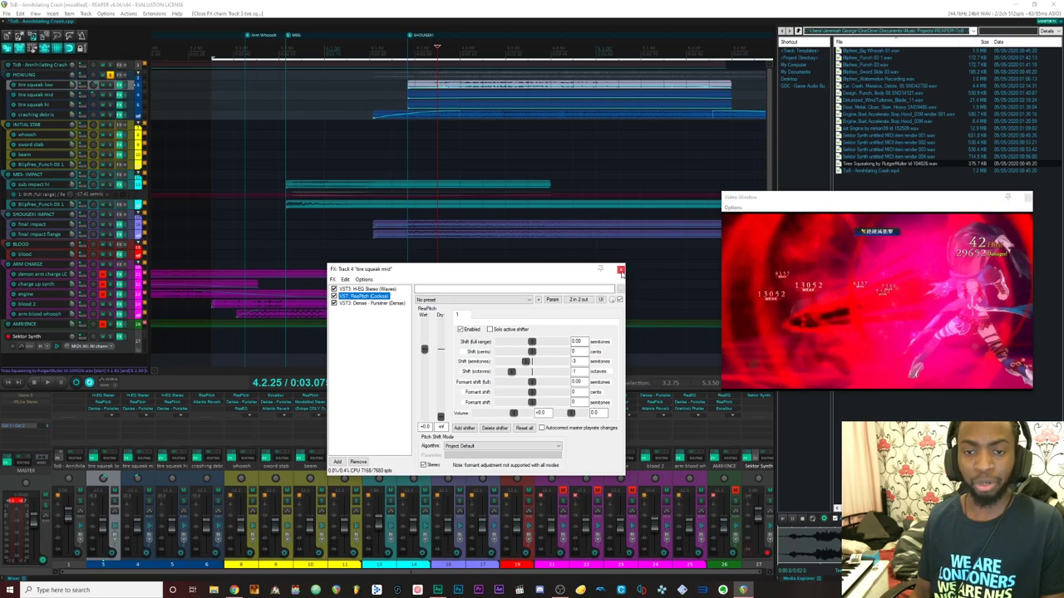
{"action": "left_click", "coordinate": [621, 270]}
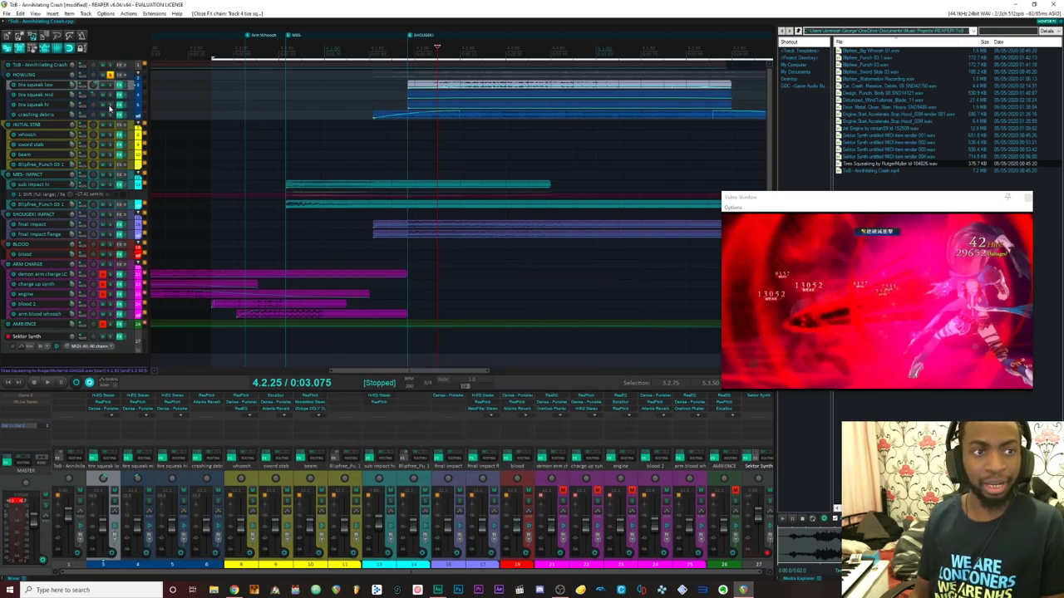
Open the tire squeak hi track's ReaPitch, play the track soloed from 0:02.975, and clear its solo
{"action": "left_click", "coordinate": [119, 104]}
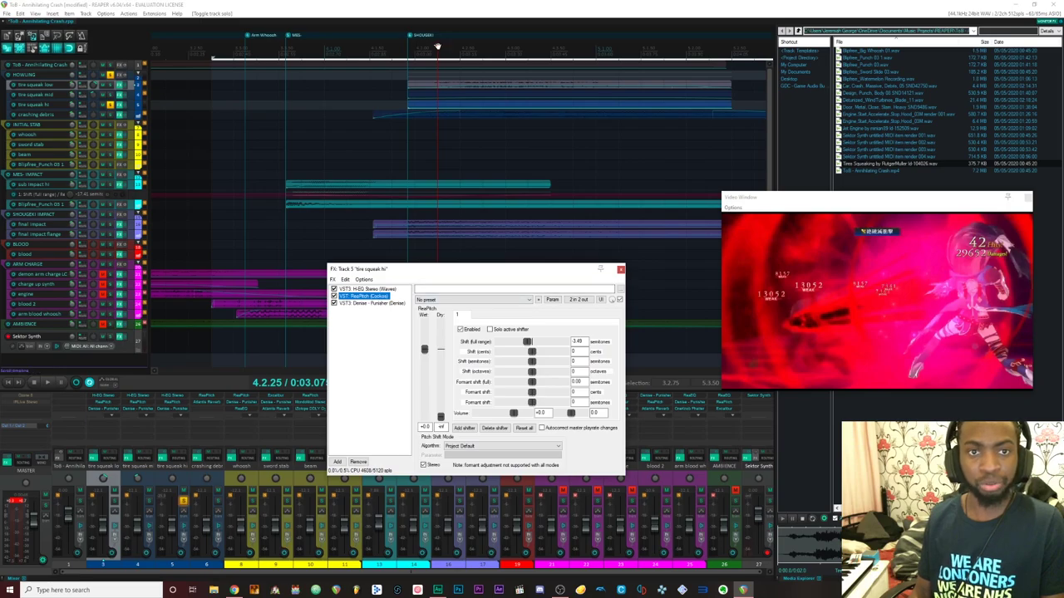
{"action": "left_click", "coordinate": [409, 108]}
{"action": "scroll", "coordinate": [480, 111], "scroll_direction": "down", "scroll_amount": 2}
{"action": "key", "text": "space"}
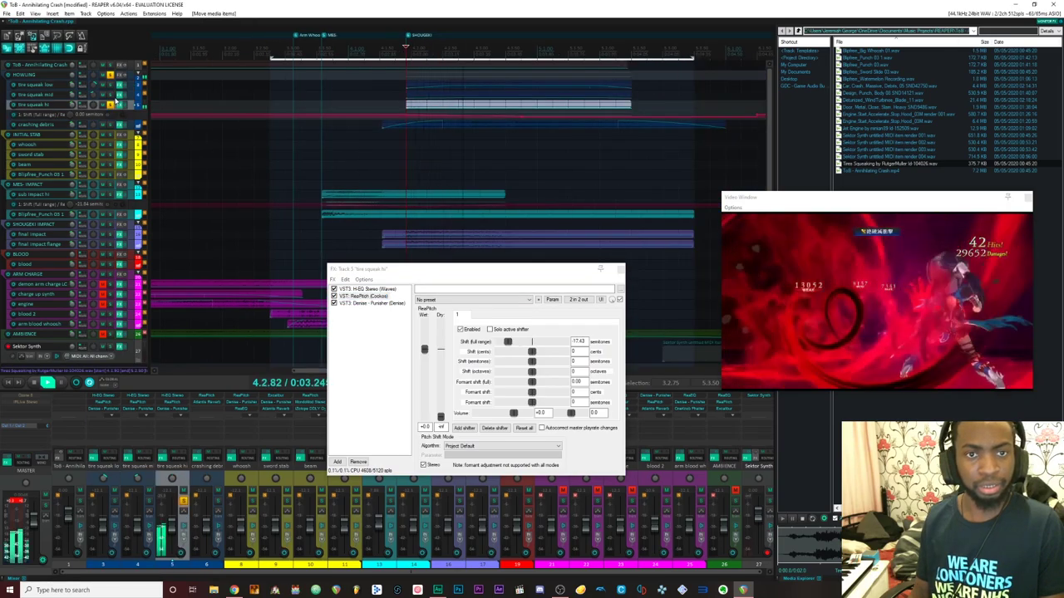
{"action": "key", "text": "space"}
{"action": "key", "text": "space"}
{"action": "key", "text": "space"}
{"action": "key", "text": "space"}
{"action": "key", "text": "space"}
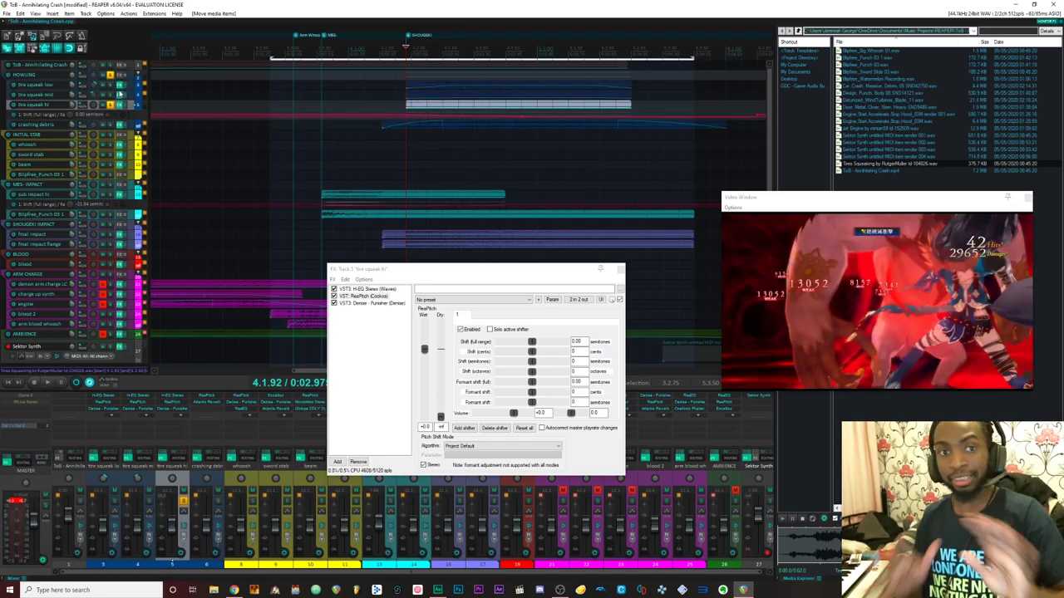
{"action": "left_click", "coordinate": [111, 104]}
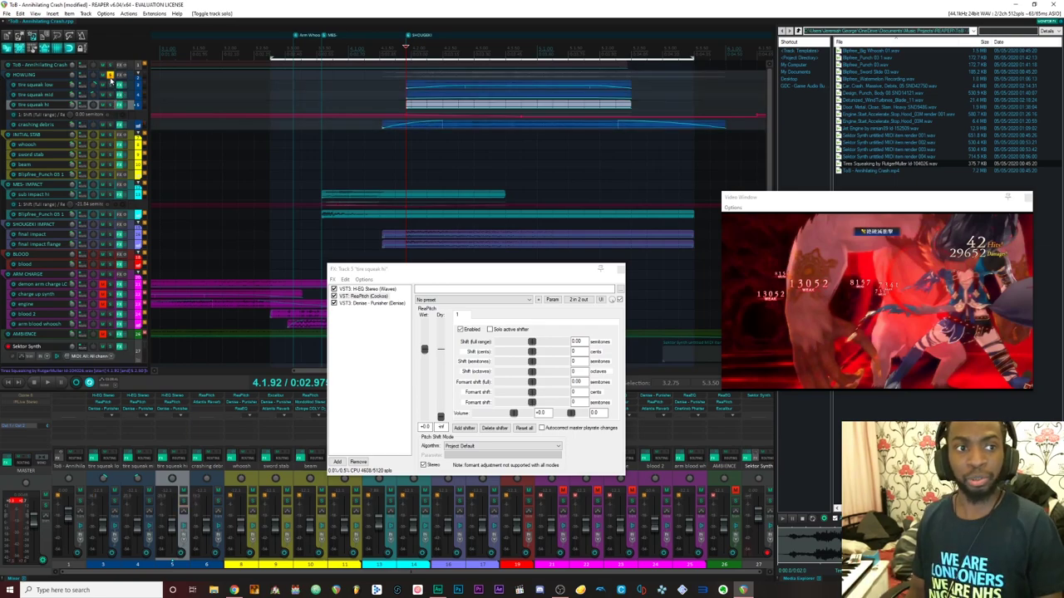
Play the HOWLING folder from 0:02.850, then solo SHOUGEKI IMPACT as well and play both folders together
{"action": "left_click", "coordinate": [380, 47]}
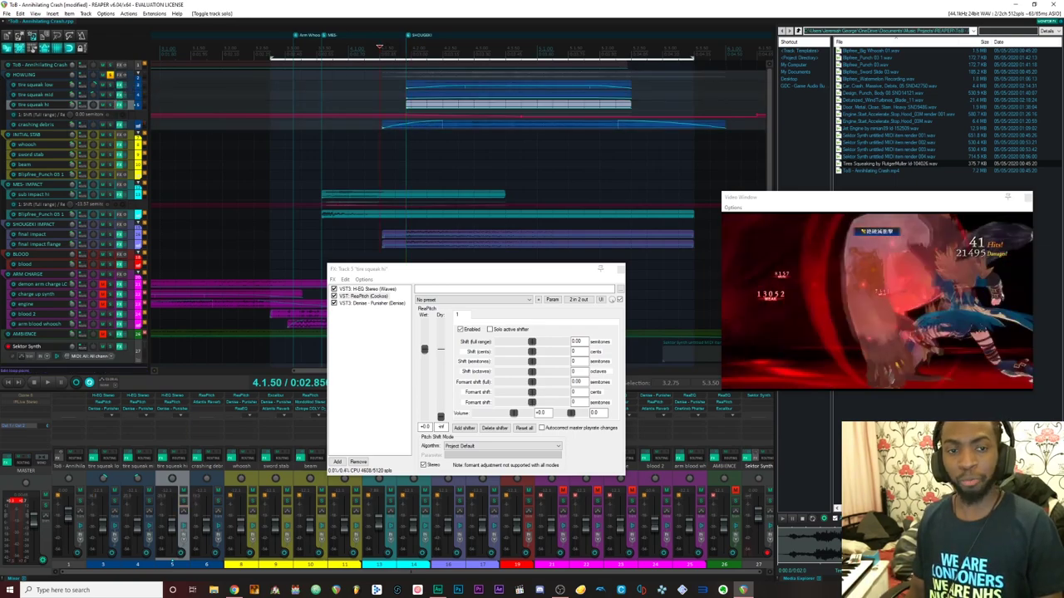
{"action": "key", "text": "space"}
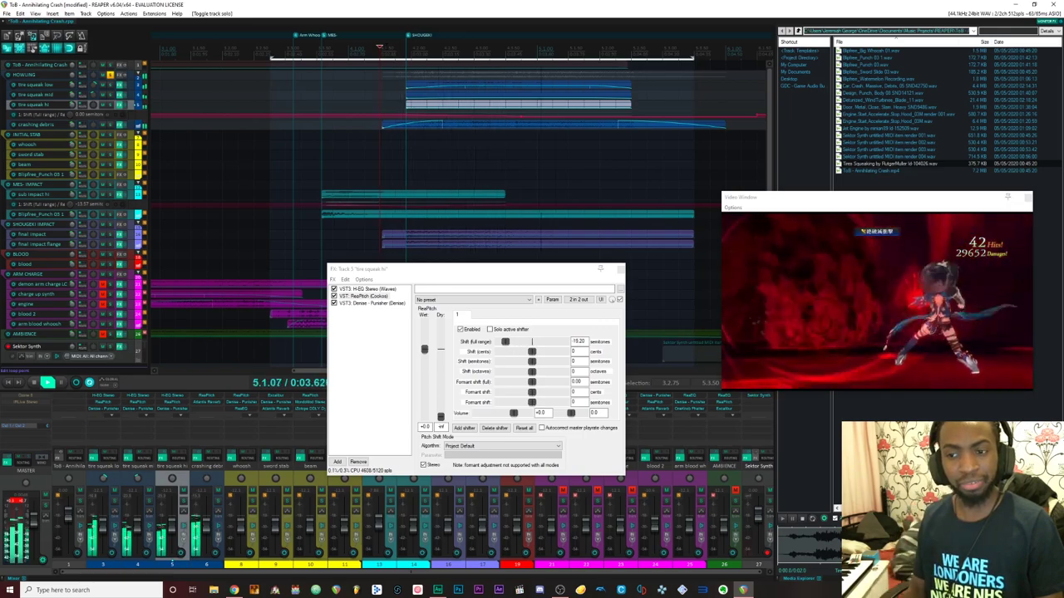
{"action": "key", "text": "space"}
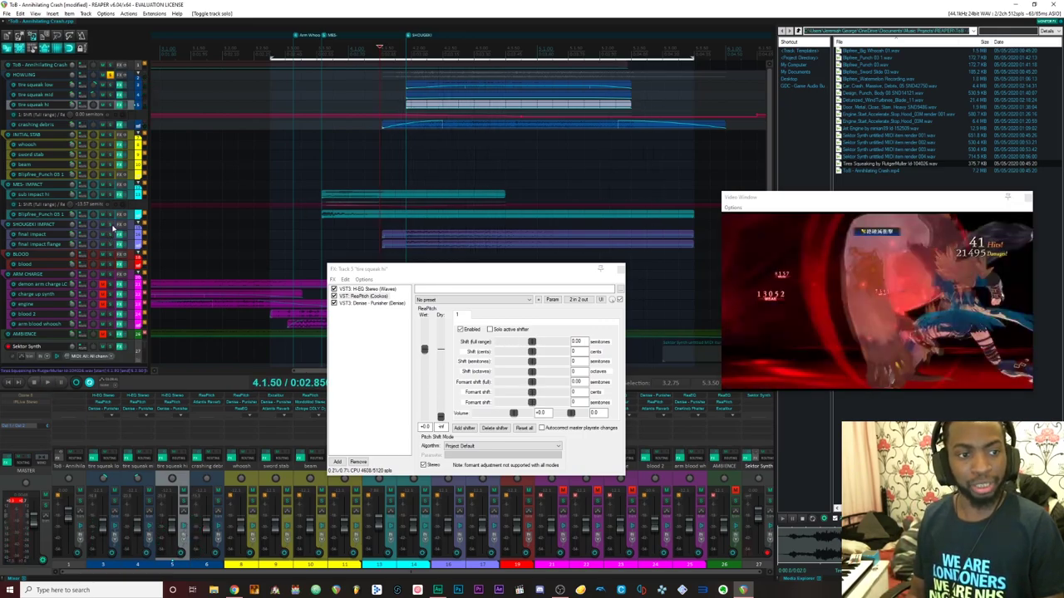
{"action": "left_click", "coordinate": [110, 225]}
{"action": "key", "text": "space"}
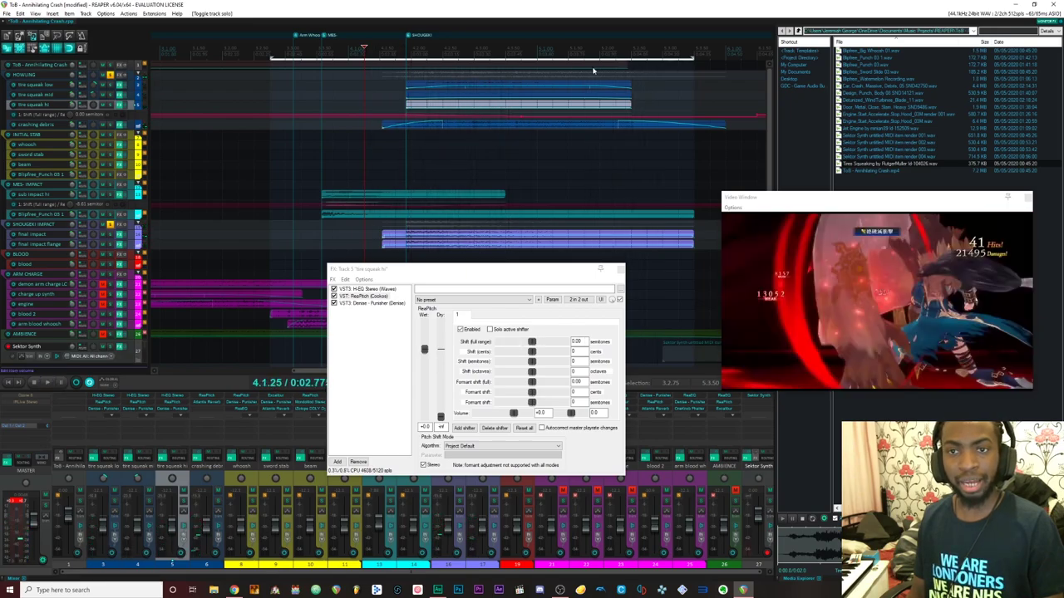
Clear the solo on the ARM CHARGE, BLOOD, SHOUGEKI IMPACT, MES-IMPACT, INITIAL STAB and HOWLING folders, leaving only AMBIENCE soloed
{"action": "scroll", "coordinate": [332, 201], "scroll_direction": "down", "scroll_amount": 1}
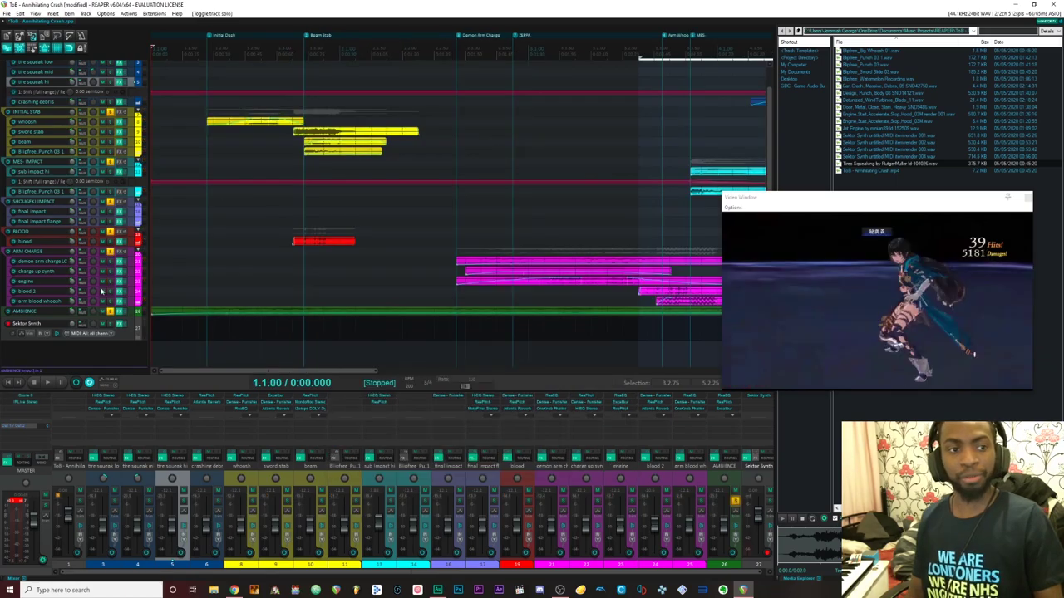
{"action": "left_click", "coordinate": [109, 251]}
{"action": "left_click", "coordinate": [110, 231]}
{"action": "left_click", "coordinate": [110, 201]}
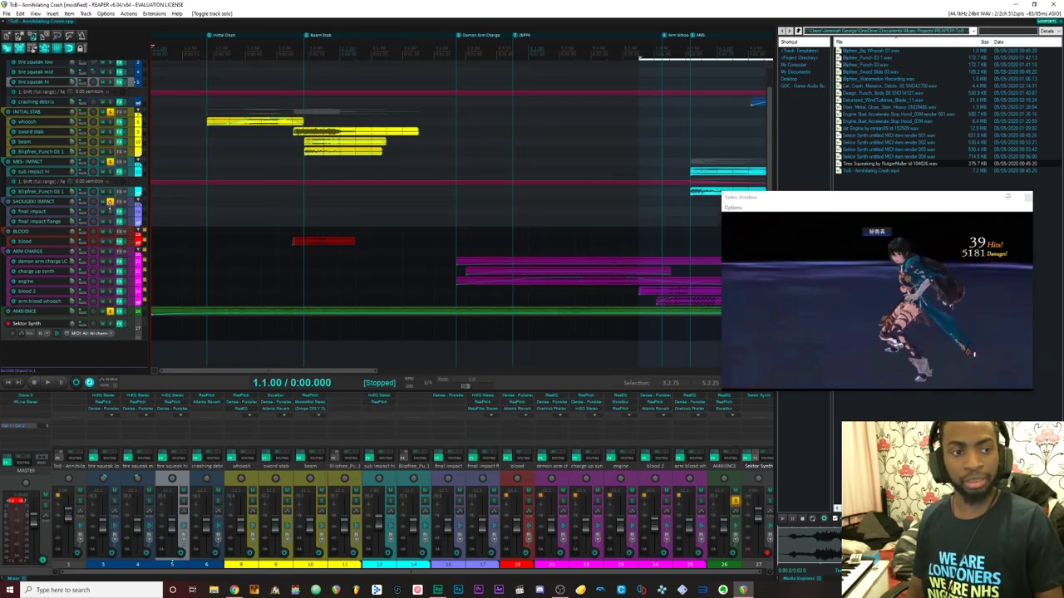
{"action": "left_click", "coordinate": [110, 161]}
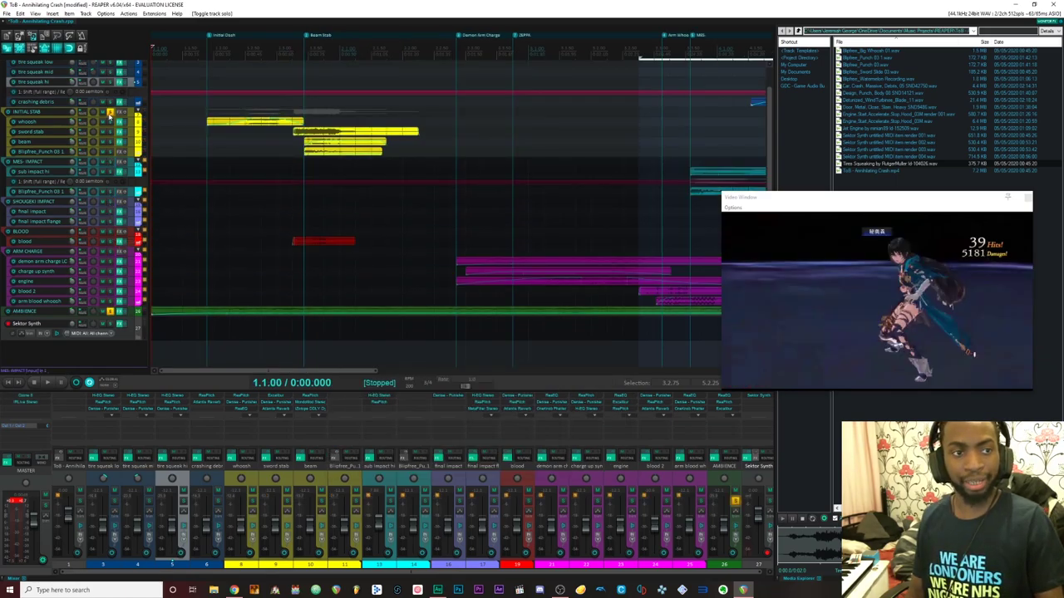
{"action": "left_click", "coordinate": [110, 113]}
{"action": "scroll", "coordinate": [109, 112], "scroll_direction": "up", "scroll_amount": 1}
{"action": "left_click", "coordinate": [109, 75]}
{"action": "scroll", "coordinate": [110, 83], "scroll_direction": "down", "scroll_amount": 1}
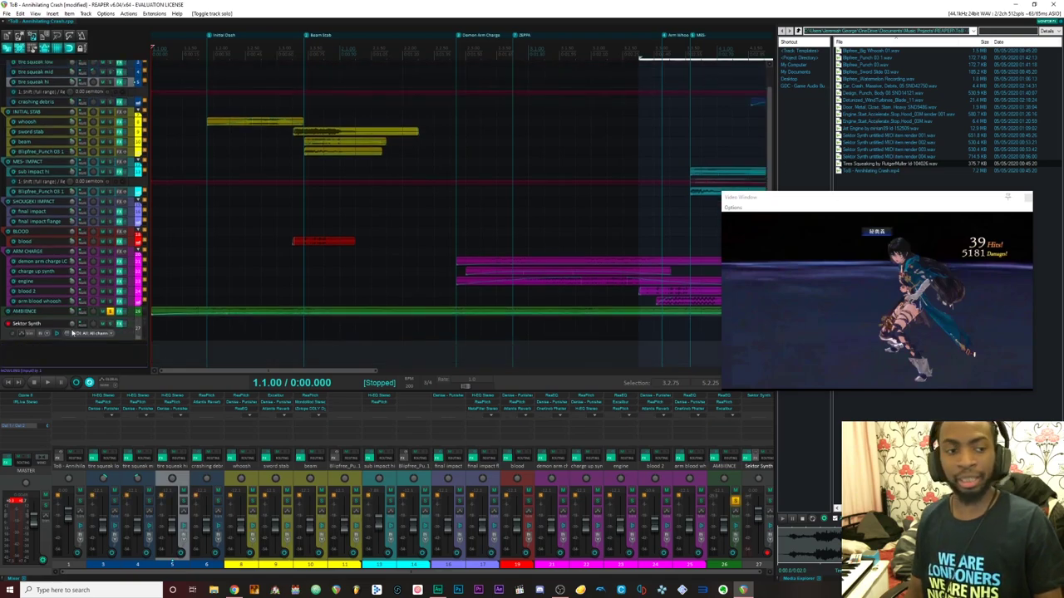
Inspect the AMBIENCE track's effects chain with MondoMod, Excalibur and ReaPitch, and close it
{"action": "left_click", "coordinate": [119, 311]}
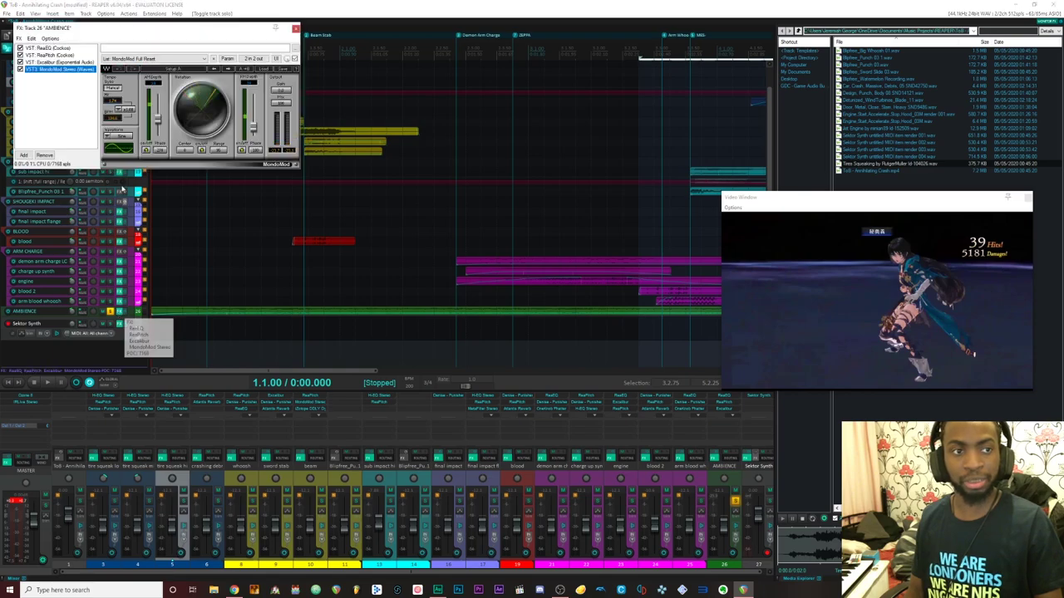
{"action": "left_click", "coordinate": [50, 62]}
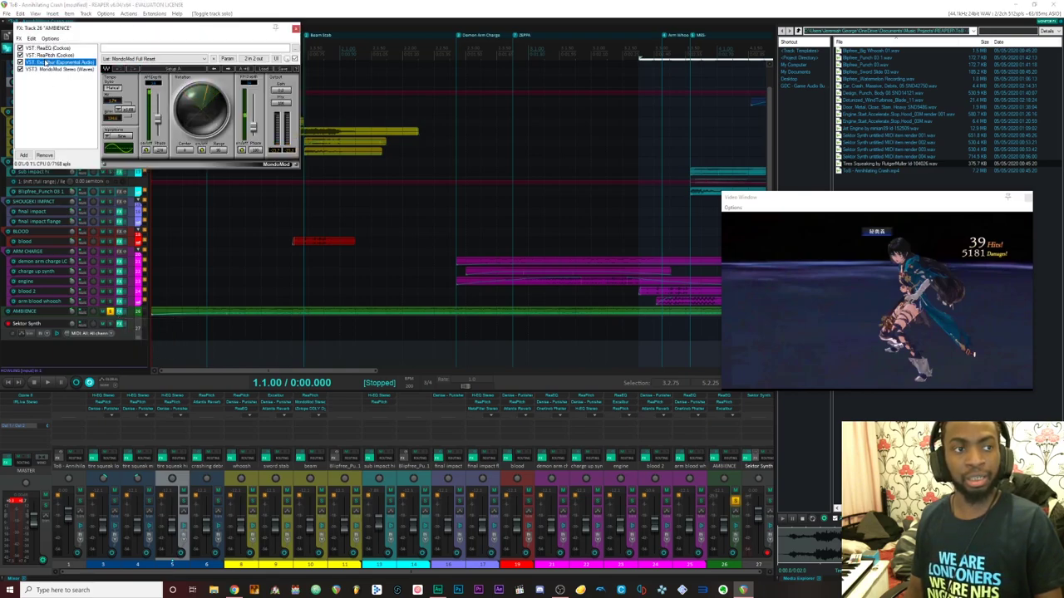
{"action": "left_click", "coordinate": [55, 55]}
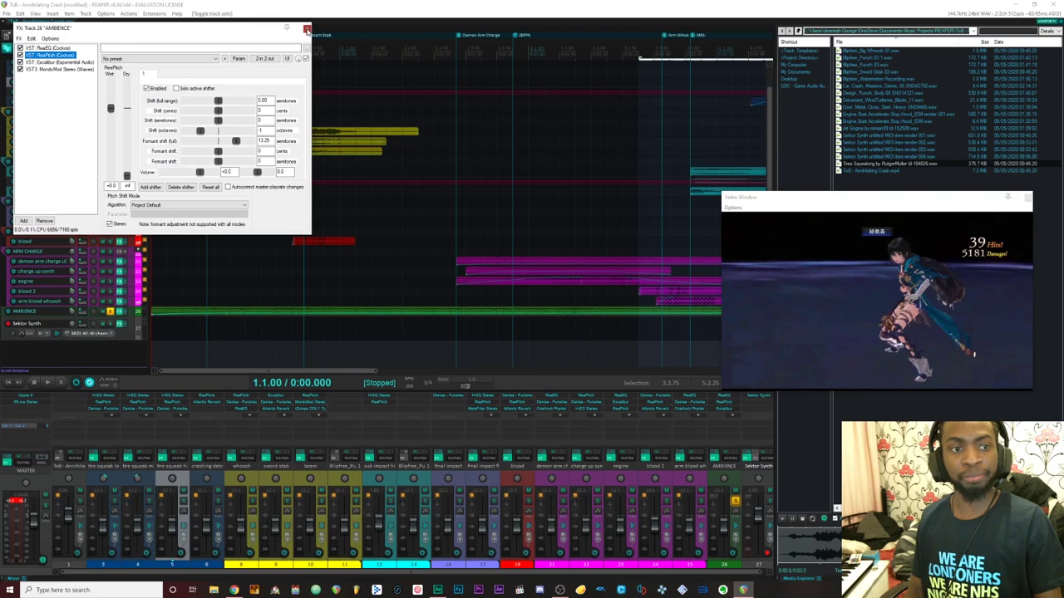
{"action": "left_click", "coordinate": [307, 29]}
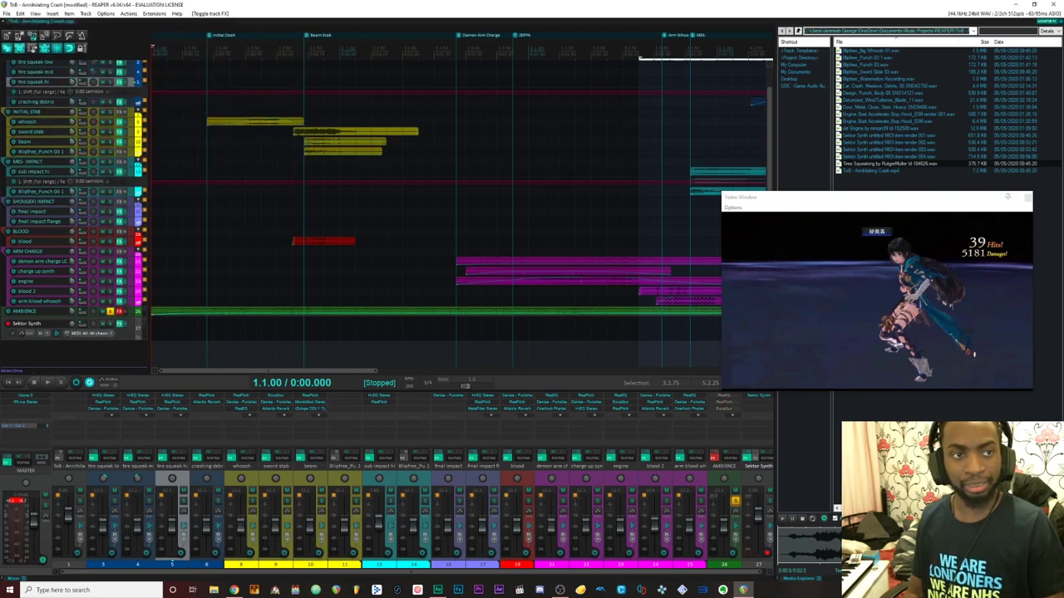
Play the soloed AMBIENCE track from the project start with its effects bypassed, and again with them enabled
{"action": "key", "text": "space"}
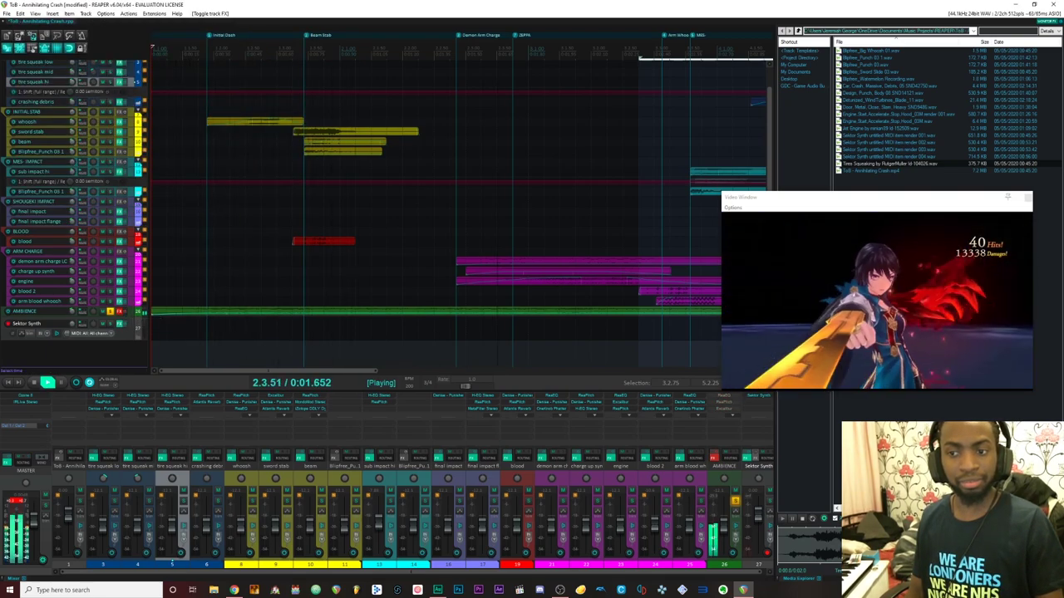
{"action": "key", "text": "space"}
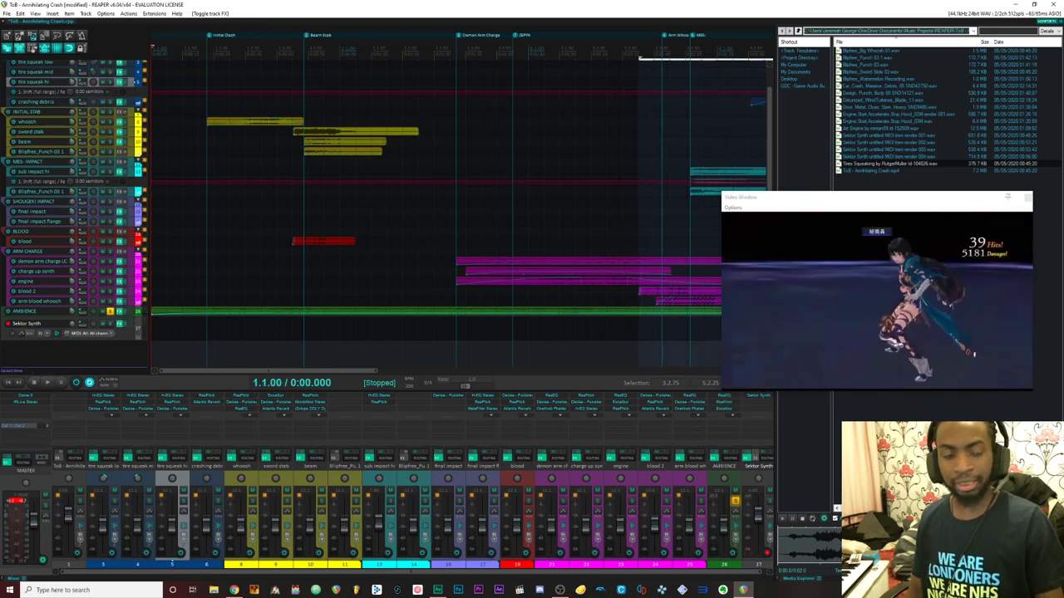
{"action": "key", "text": "space"}
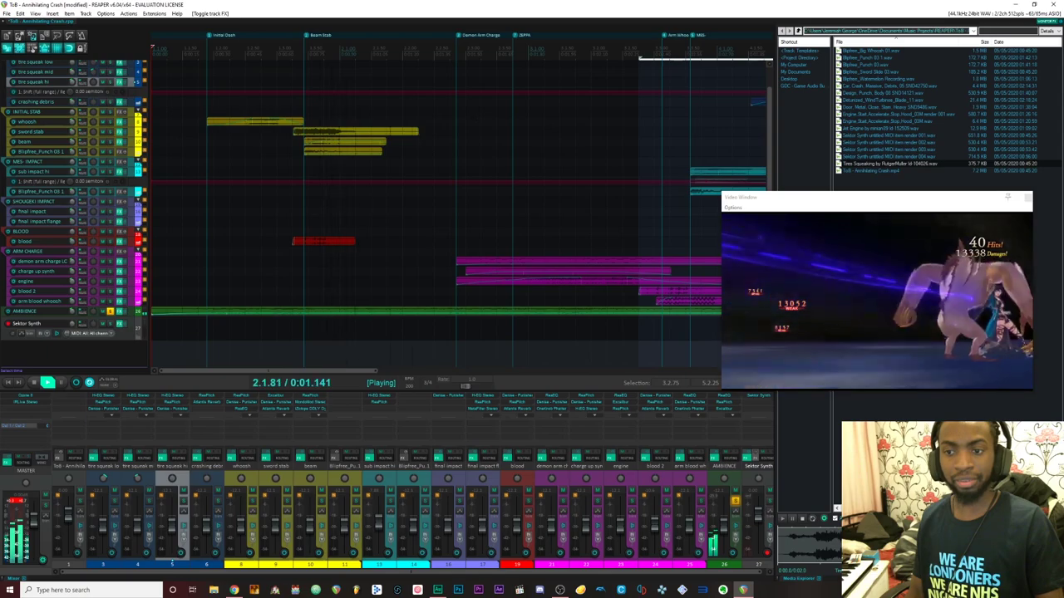
{"action": "key", "text": "space"}
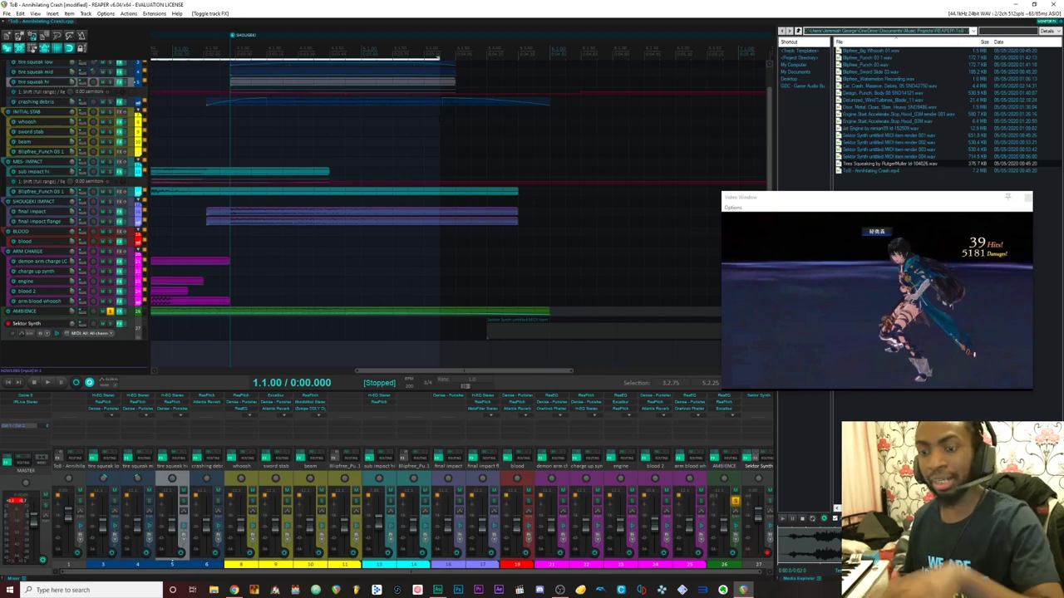
Clear the AMBIENCE solo, mute the track and play the remaining layers from the project start
{"action": "key", "text": "w"}
{"action": "left_click", "coordinate": [103, 312]}
{"action": "left_click", "coordinate": [103, 311]}
{"action": "left_click", "coordinate": [110, 313]}
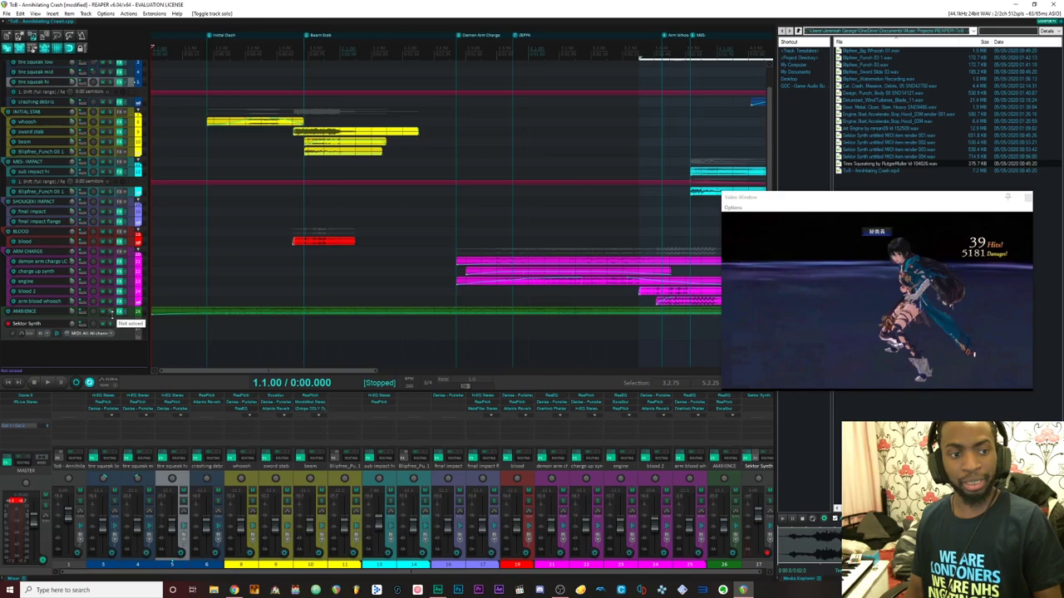
{"action": "left_click", "coordinate": [102, 312]}
{"action": "key", "text": "space"}
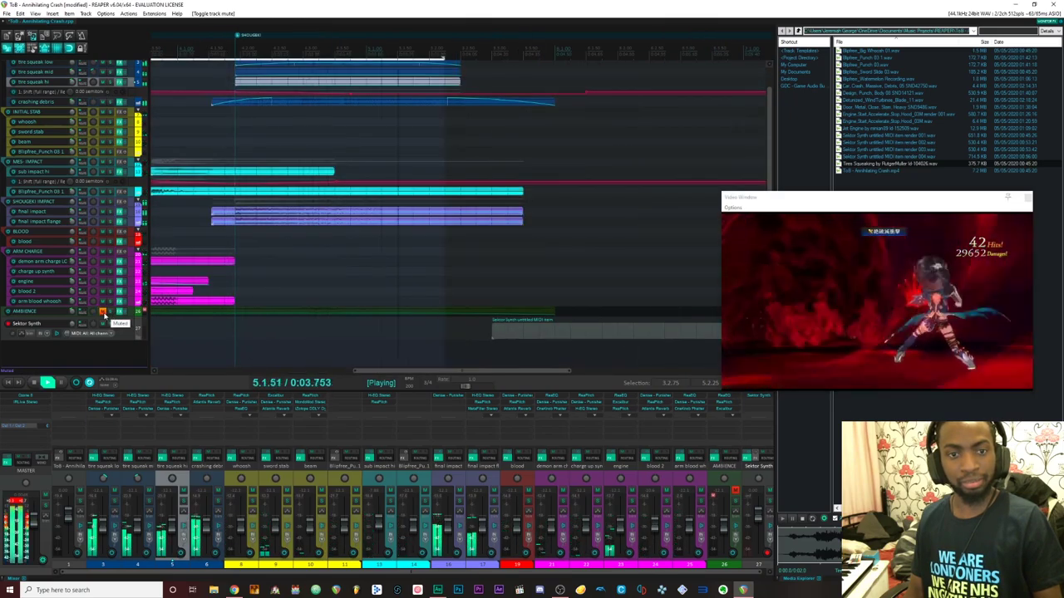
{"action": "key", "text": "space"}
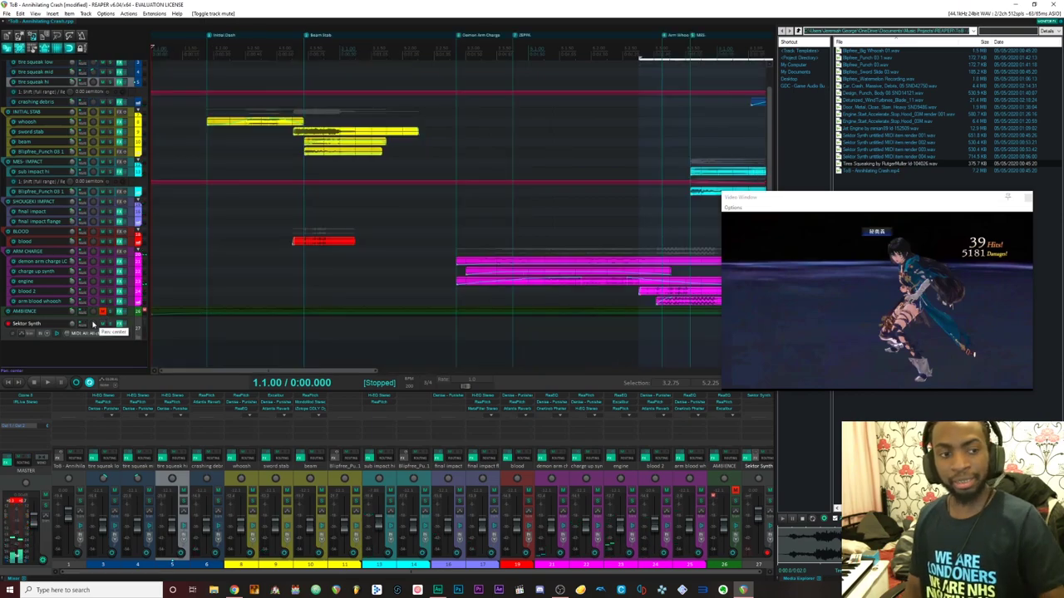
Unmute the AMBIENCE track and play the full mix from the project start
{"action": "left_click", "coordinate": [102, 312]}
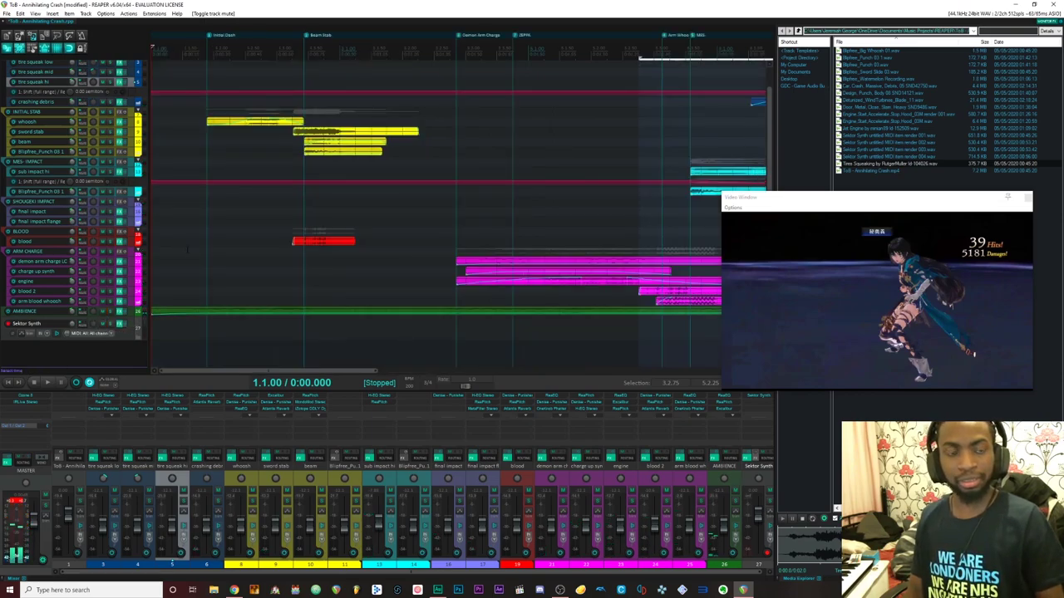
{"action": "key", "text": "space"}
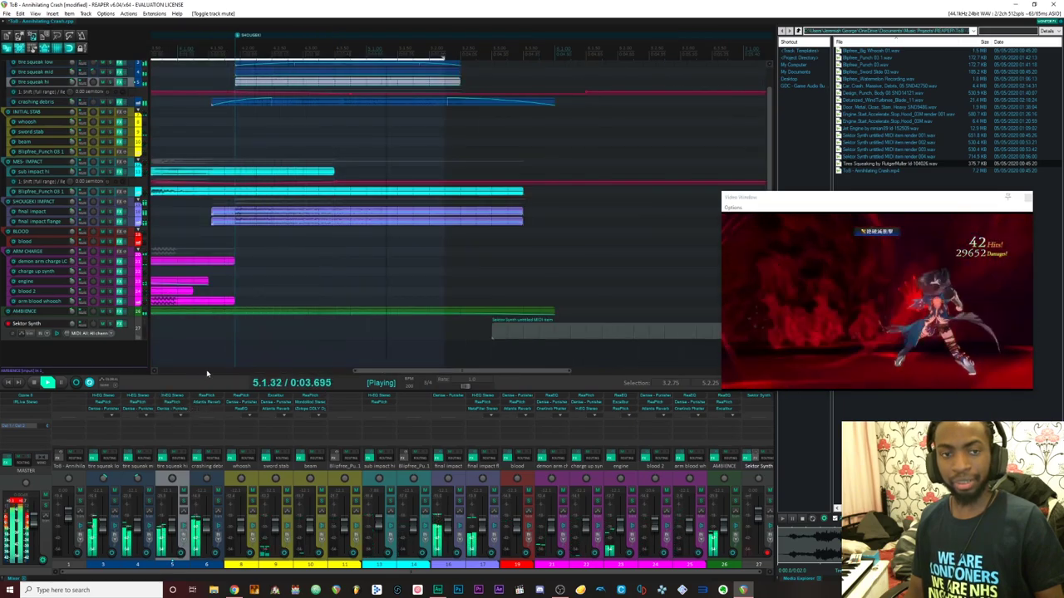
{"action": "key", "text": "space"}
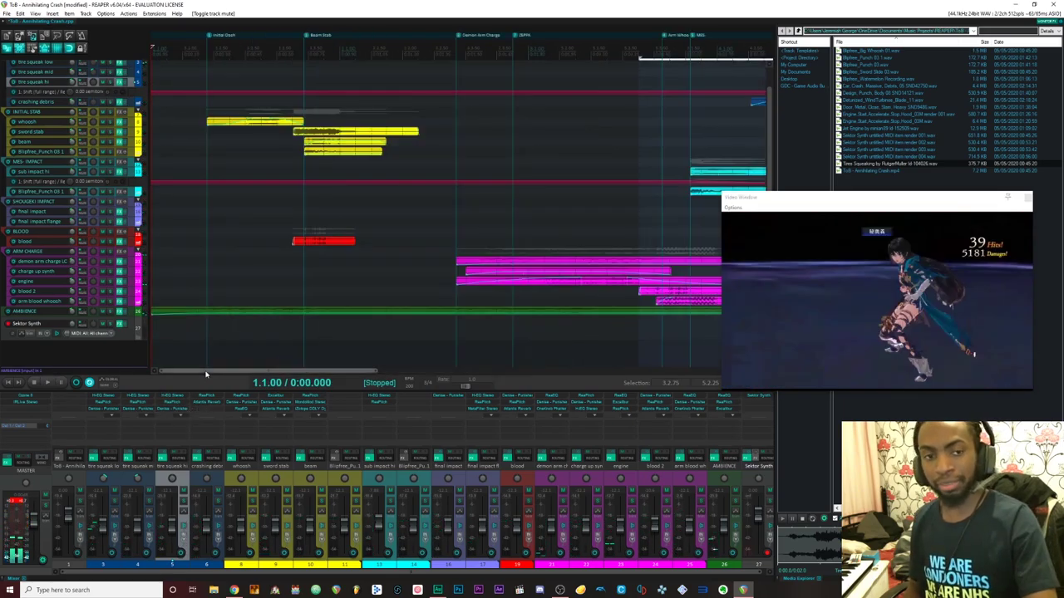
Show the whole arrangement, checking the video at 0:00.150 and 0:00.600 before returning to the project start
{"action": "scroll", "coordinate": [203, 263], "scroll_direction": "up", "scroll_amount": 1}
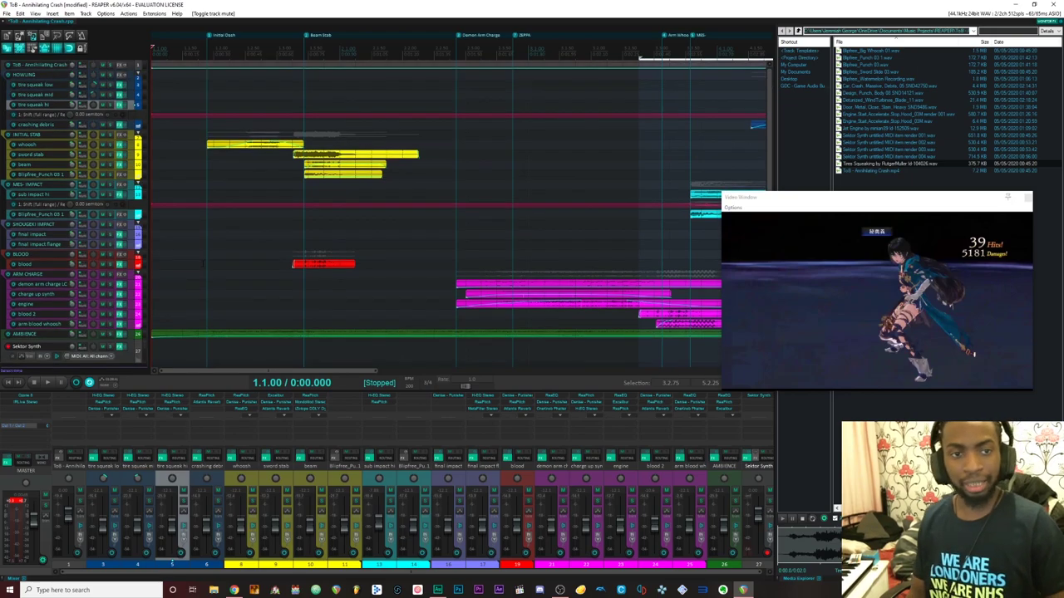
{"action": "left_click", "coordinate": [185, 52]}
{"action": "scroll", "coordinate": [184, 52], "scroll_direction": "up", "scroll_amount": 2}
{"action": "scroll", "coordinate": [185, 53], "scroll_direction": "down", "scroll_amount": 2}
{"action": "scroll", "coordinate": [207, 90], "scroll_direction": "down", "scroll_amount": 4}
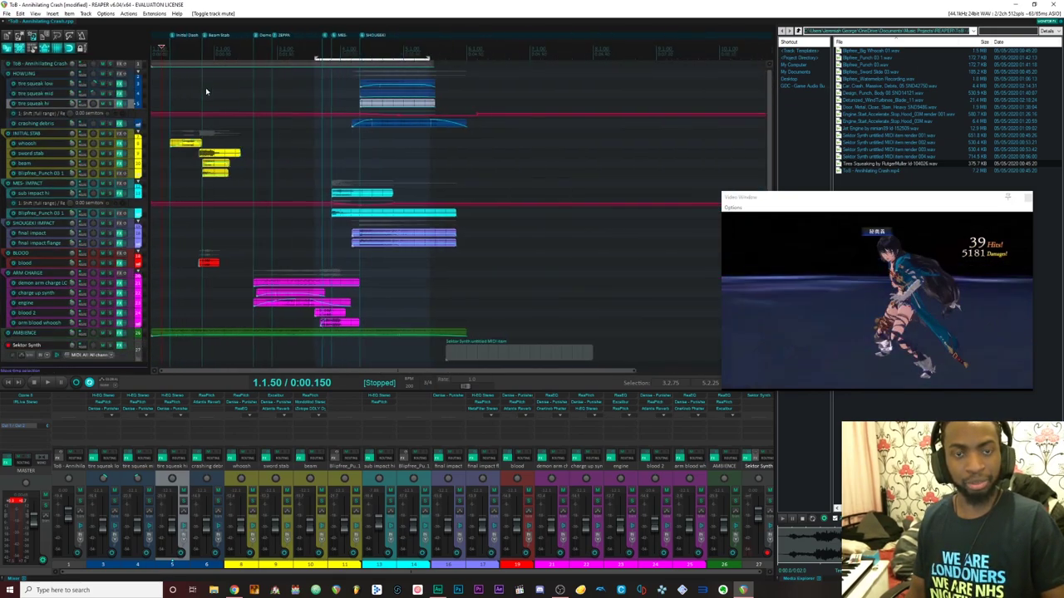
{"action": "left_click", "coordinate": [192, 46]}
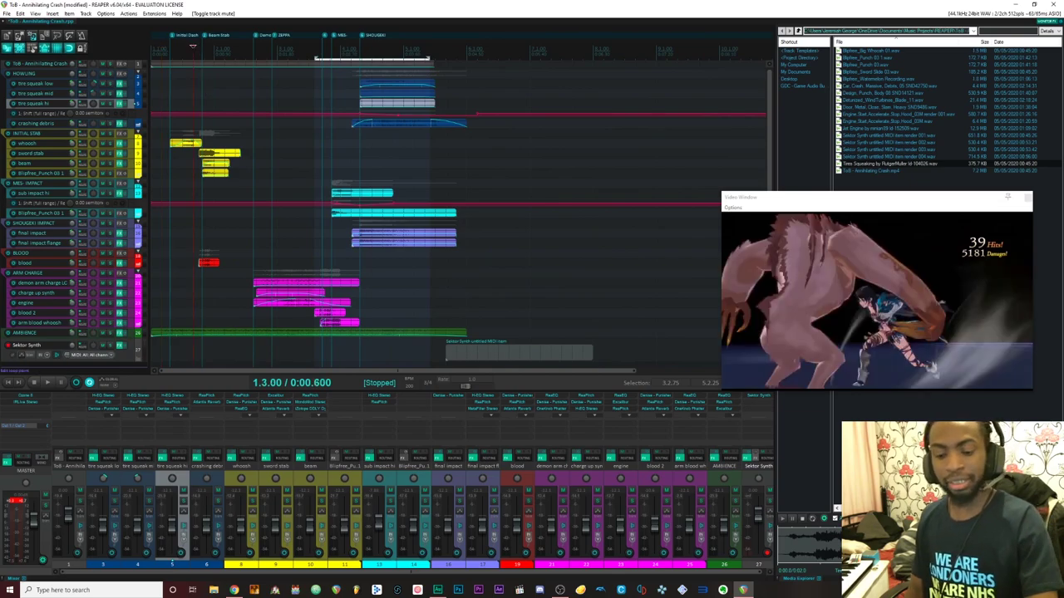
{"action": "key", "text": "w"}
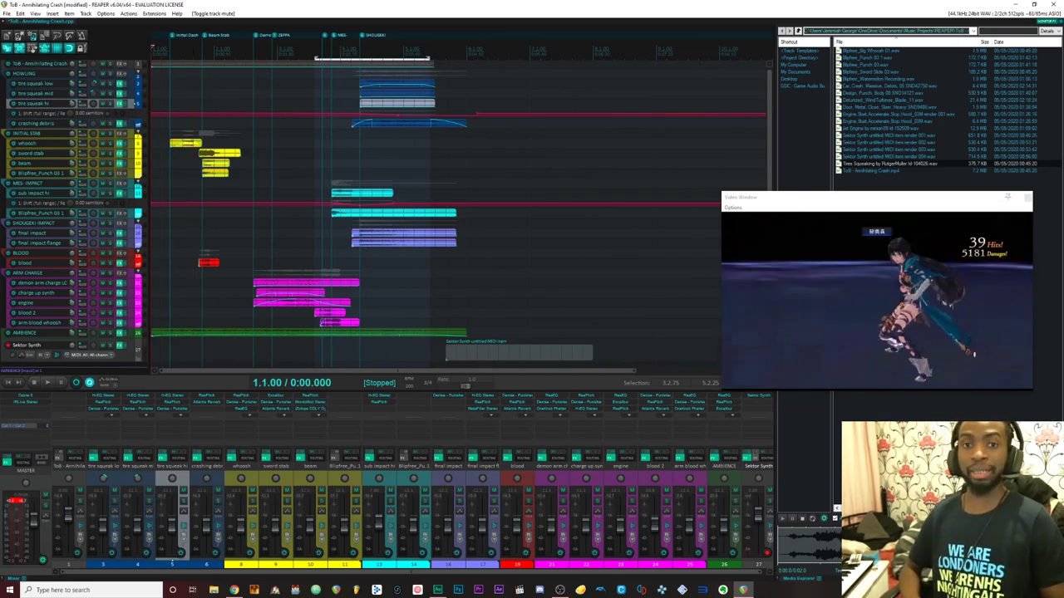